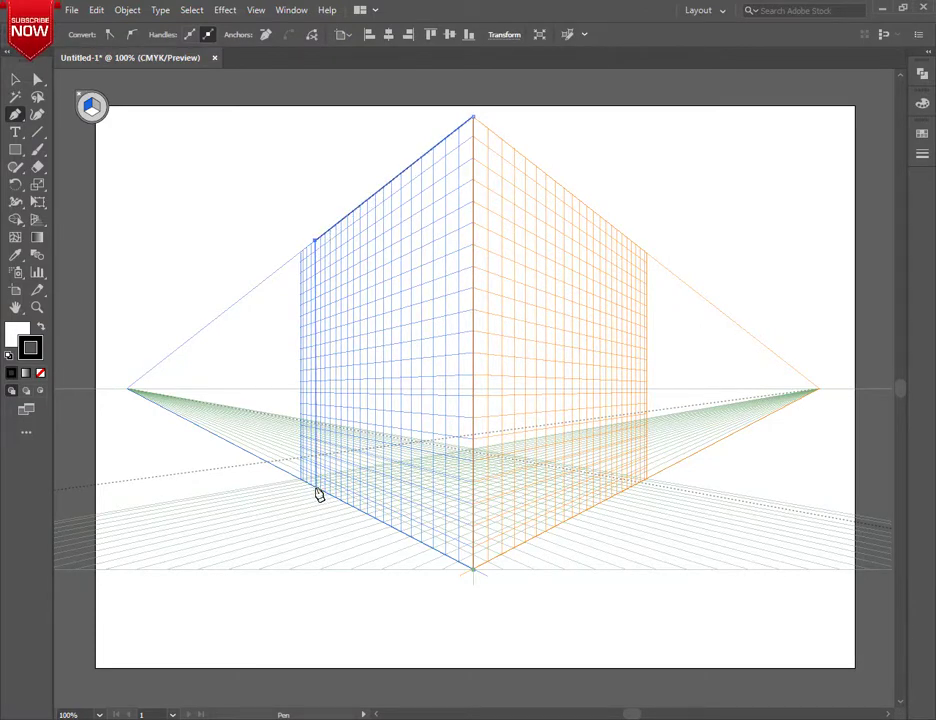
- Draw the building's right wall with the Pen tool as a closed four-sided shape along the right perspective plane, starting at the centre edge's top
key(shift+p)
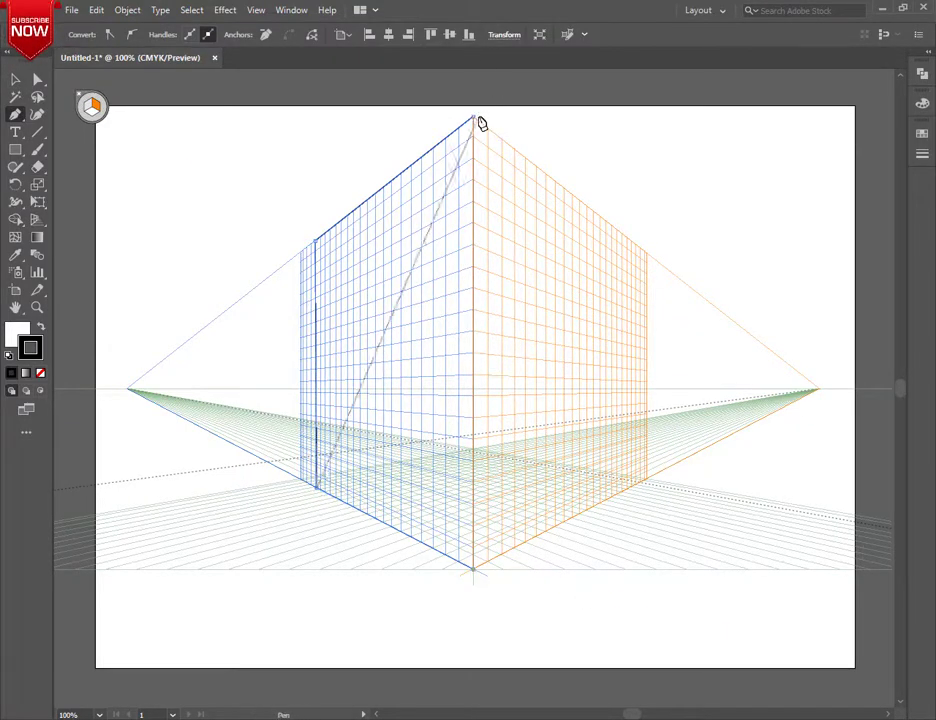
key(ctrl+shift+a)
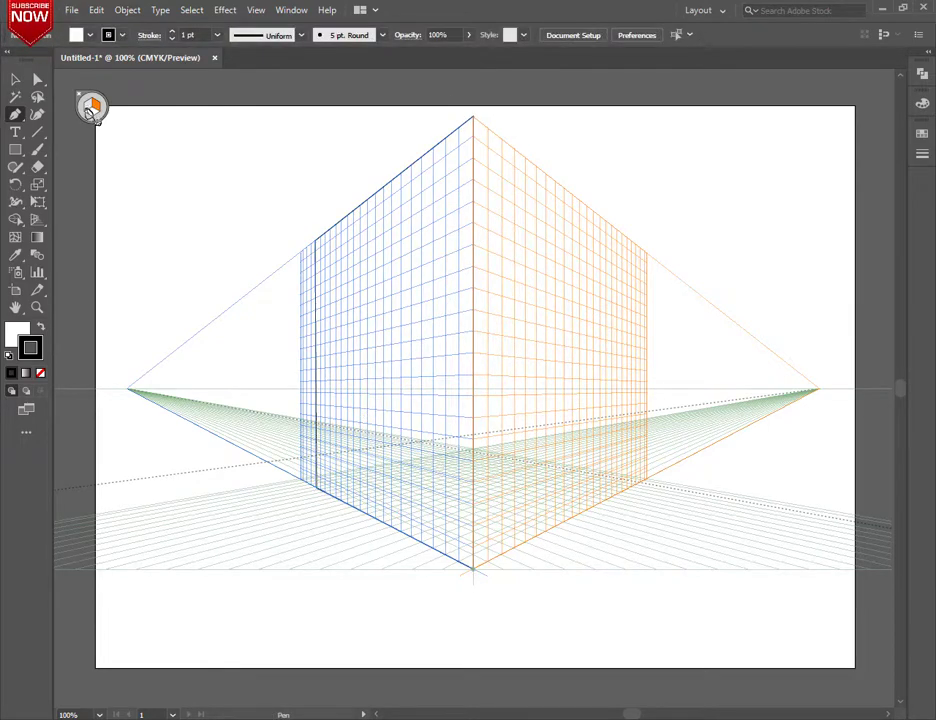
click(473, 120)
click(571, 194)
click(571, 515)
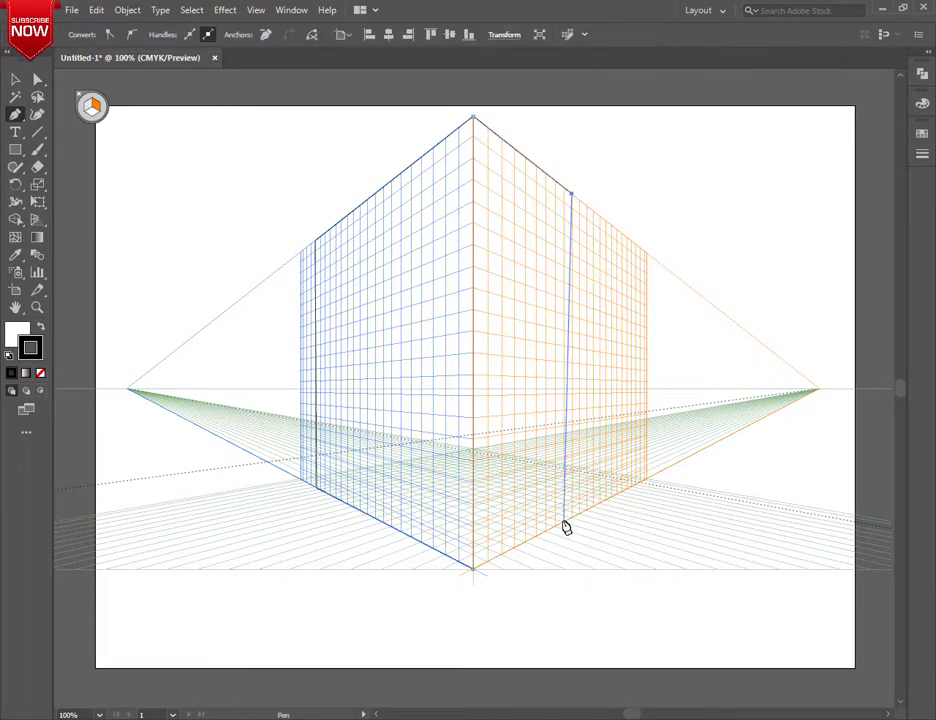
click(470, 126)
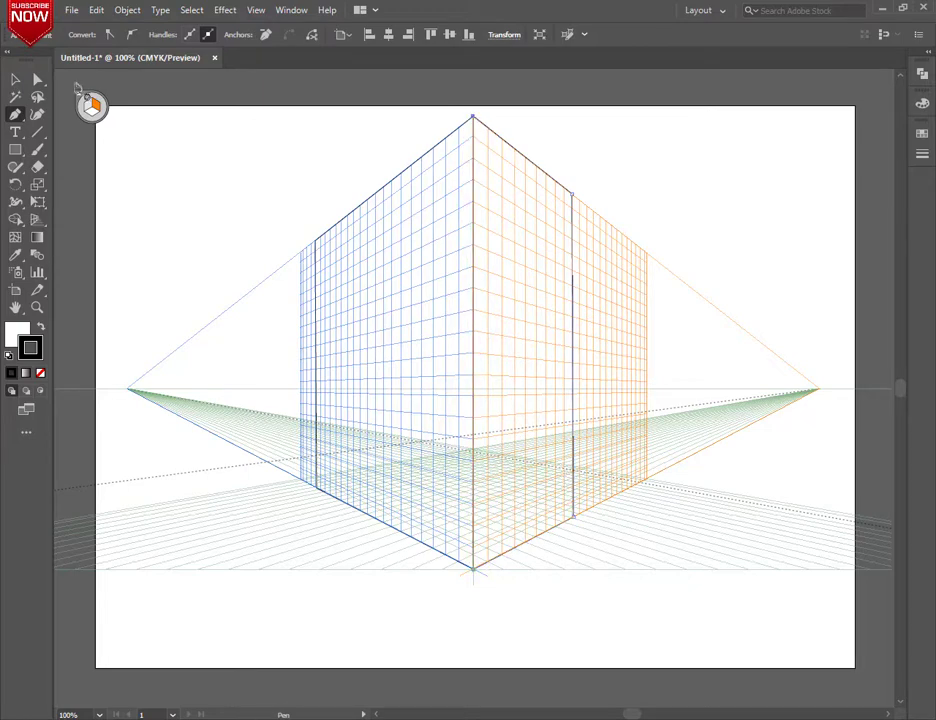
key(ctrl+shift+i)
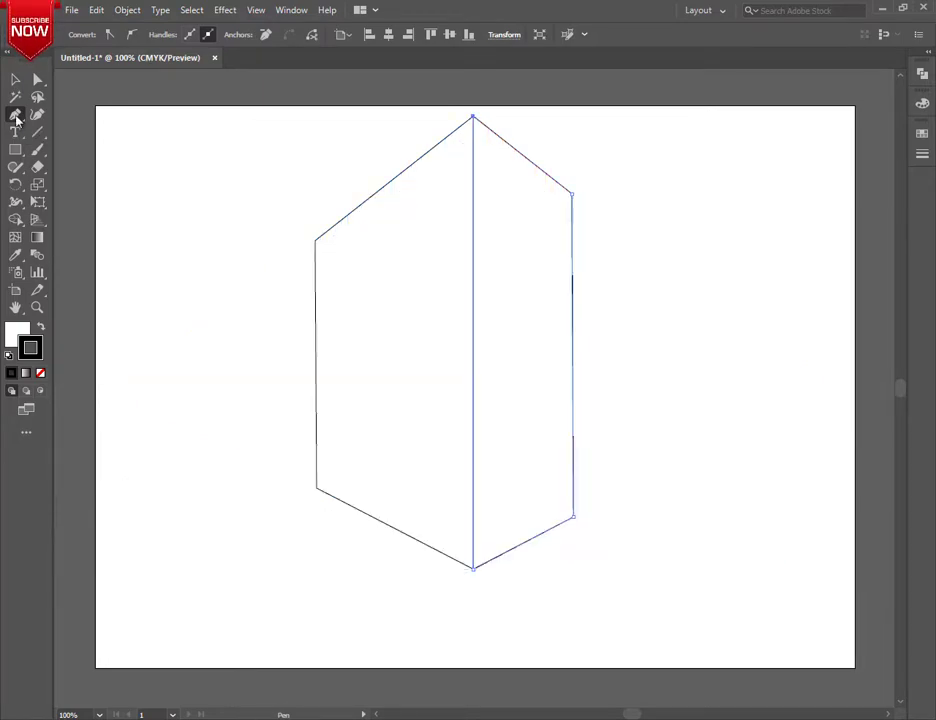
key(ctrl+shift+i)
- Move the left wall's outer edge outward and place its lower corner on the bottom line of the blue grid plane
key(a)
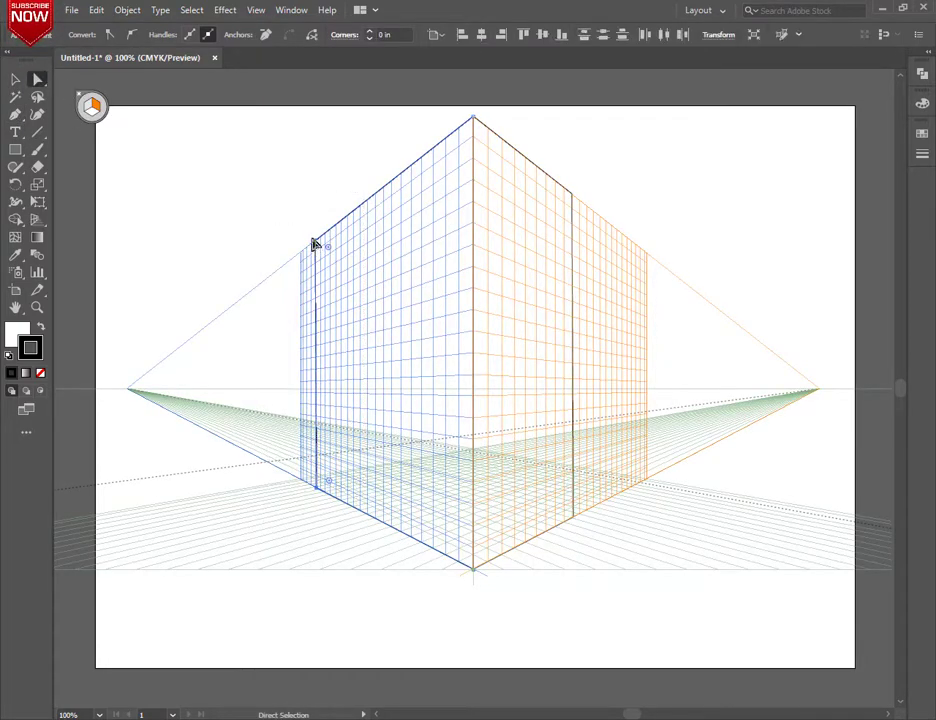
drag(343, 226, 303, 131)
drag(315, 489, 307, 382)
drag(304, 427, 304, 427)
key(ctrl+z)
click(304, 426)
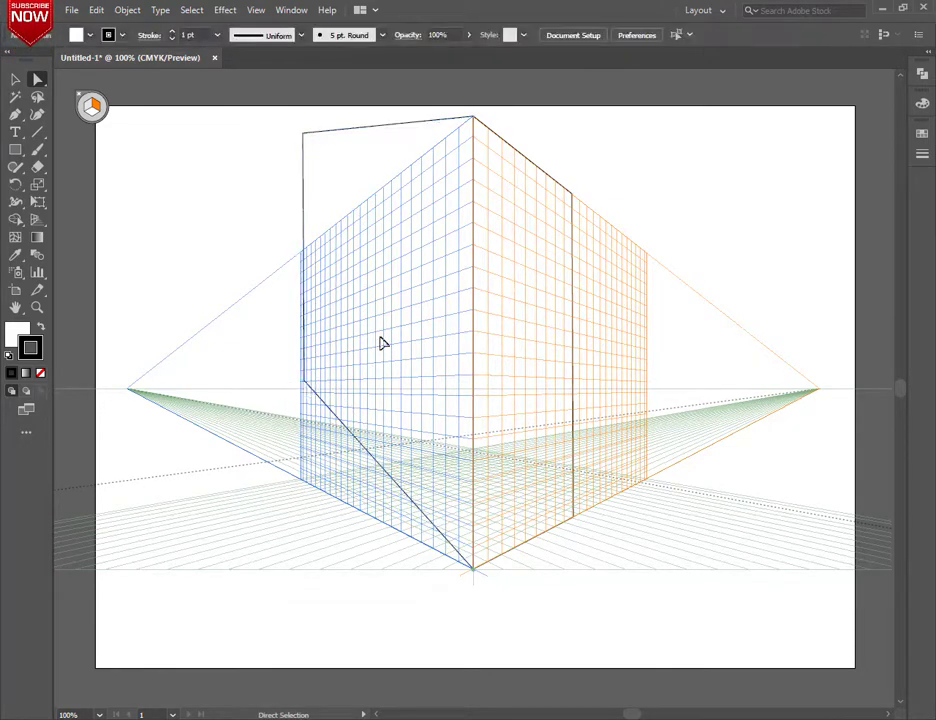
drag(370, 335, 307, 482)
key(ctrl+z)
click(272, 403)
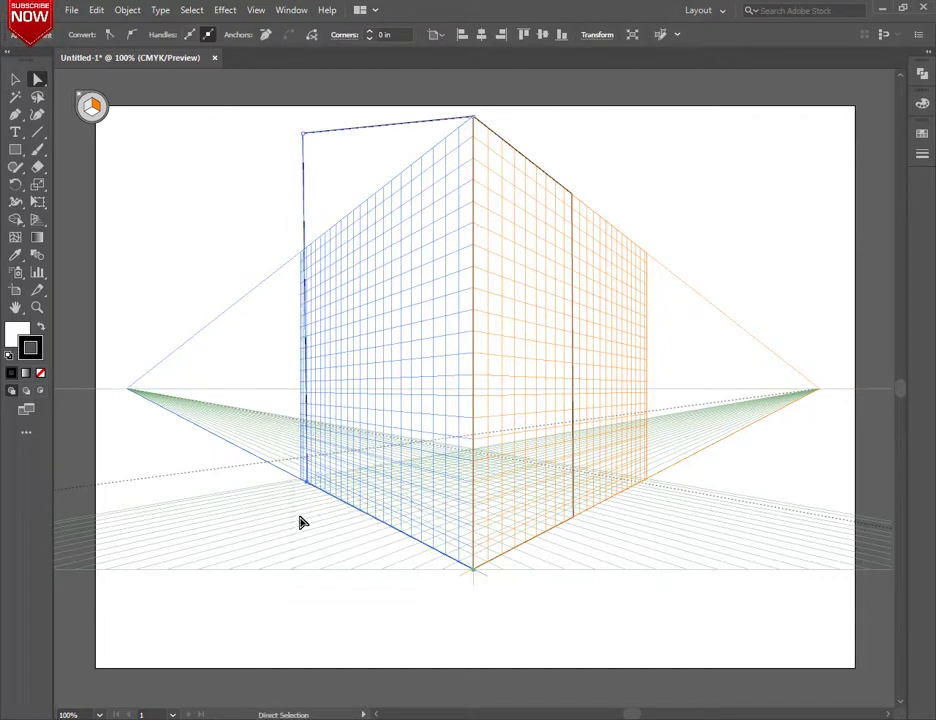
click(301, 520)
- Place the left wall's upper outer corner on the top line of the blue grid plane, directly above the lower corner
drag(303, 133, 311, 145)
click(415, 233)
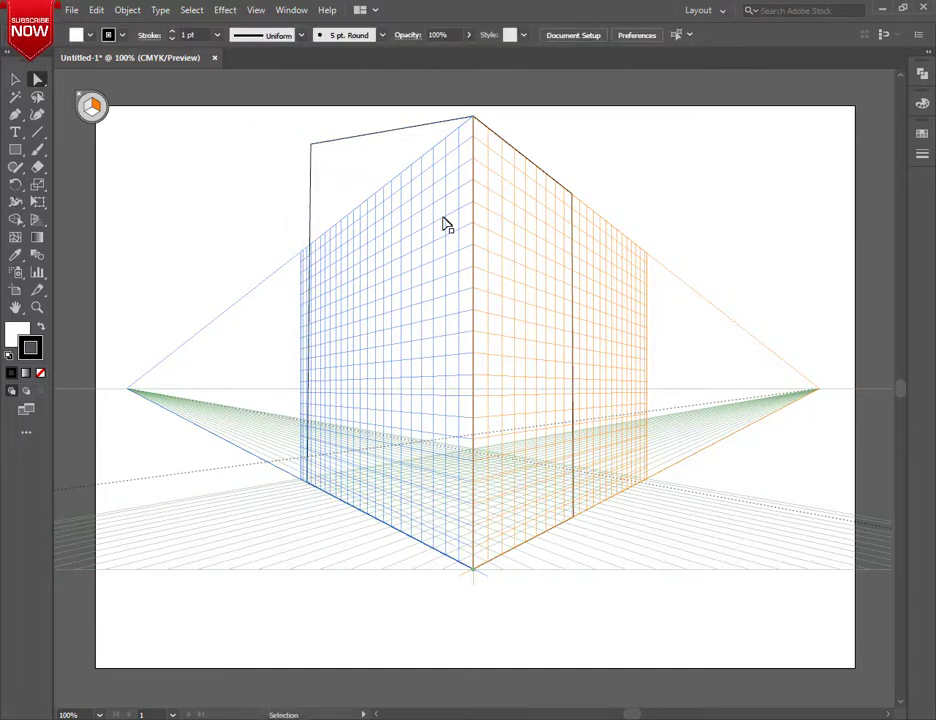
key(ctrl+shift+i)
key(ctrl+shift+i)
drag(232, 131, 325, 180)
mouse_move(311, 145)
mouse_down()
mouse_move(324, 232)
mouse_move(309, 243)
mouse_up()
click(250, 180)
- Create a new document and lay out a horizontal row of small, evenly spaced window rectangles
key(ctrl+n)
key(Return)
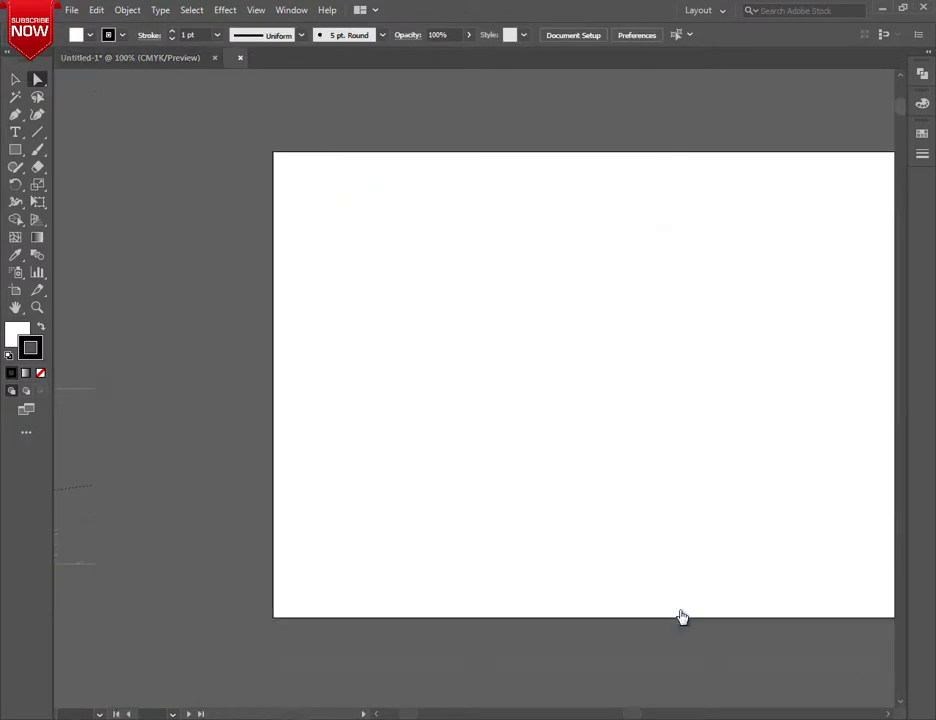
key(ctrl+1)
key(m)
drag(233, 221, 278, 241)
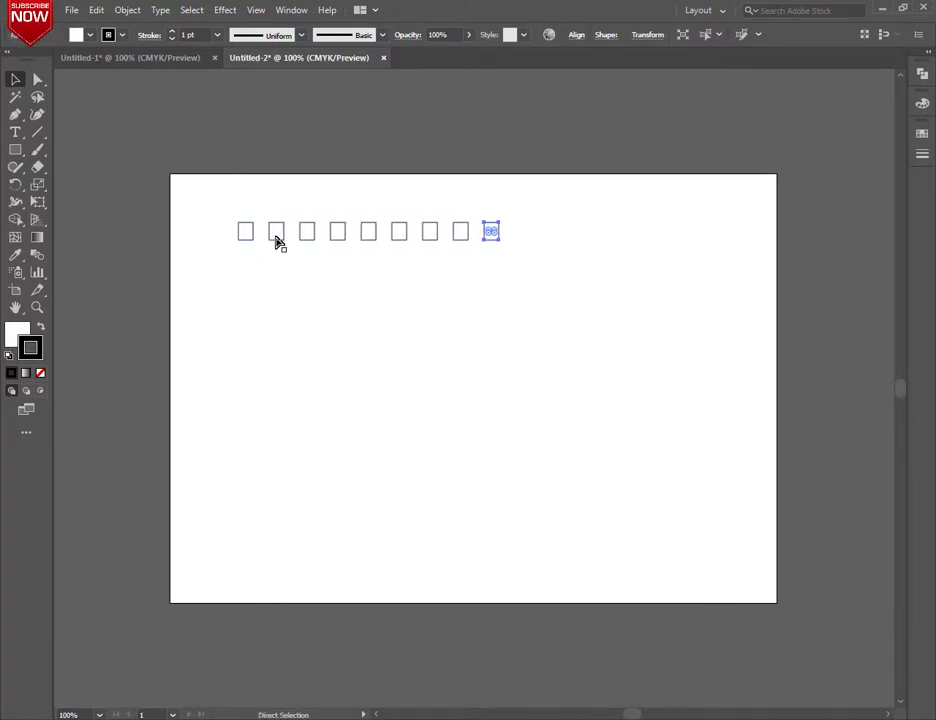
- Duplicate the row of eight rectangles straight down at equal spacing to build eleven rows of windows
scroll(278, 241, up, 1)
drag(190, 213, 478, 266)
drag(430, 252, 430, 301)
key(ctrl+d)
key(ctrl+d)
key(ctrl+d)
key(ctrl+d)
key(ctrl+d)
key(ctrl+d)
key(ctrl+d)
key(ctrl+d)
key(ctrl+d)
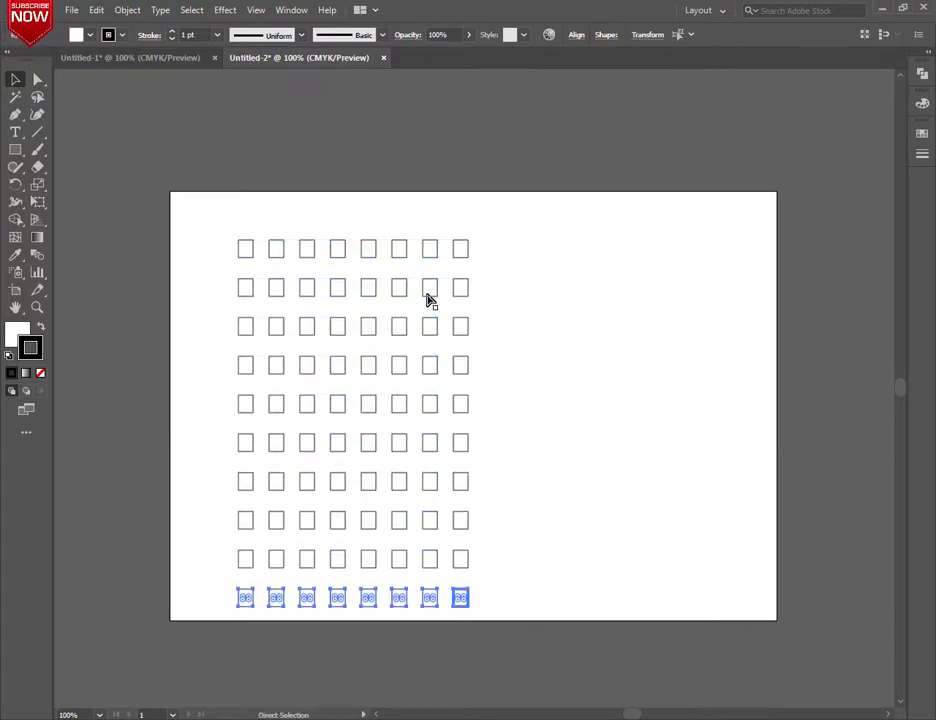
- Set the fill of all the window rectangles to none
scroll(533, 345, down, 4)
key(ctrl+a)
click(15, 333)
click(41, 373)
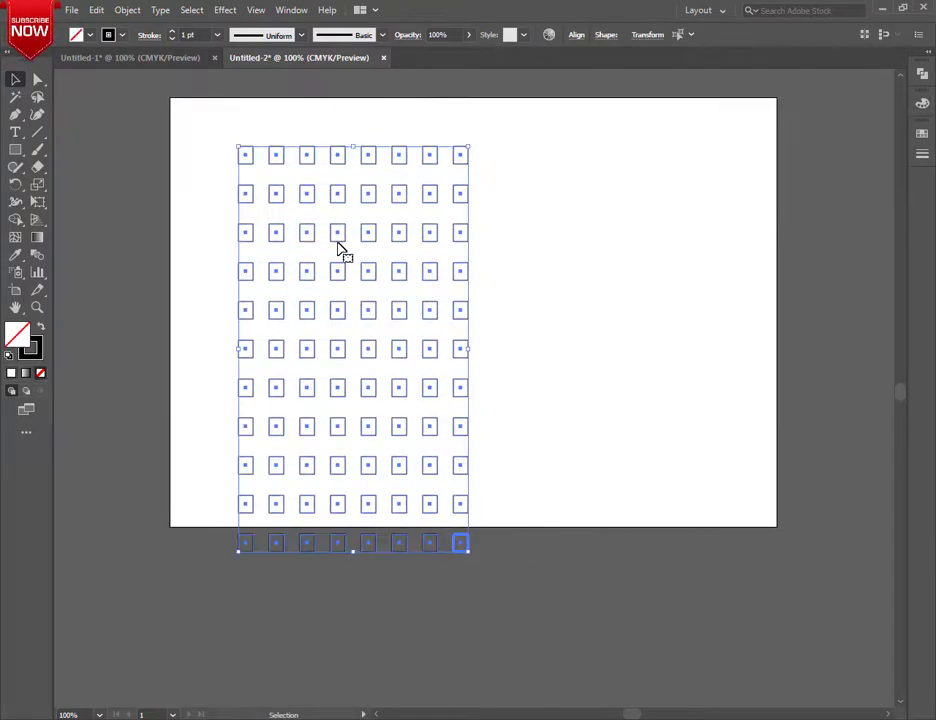
- Try placing a grouped copy of the window grid on the building's right wall with Perspective Selection, scaled to the wall's width
drag(366, 242, 390, 345)
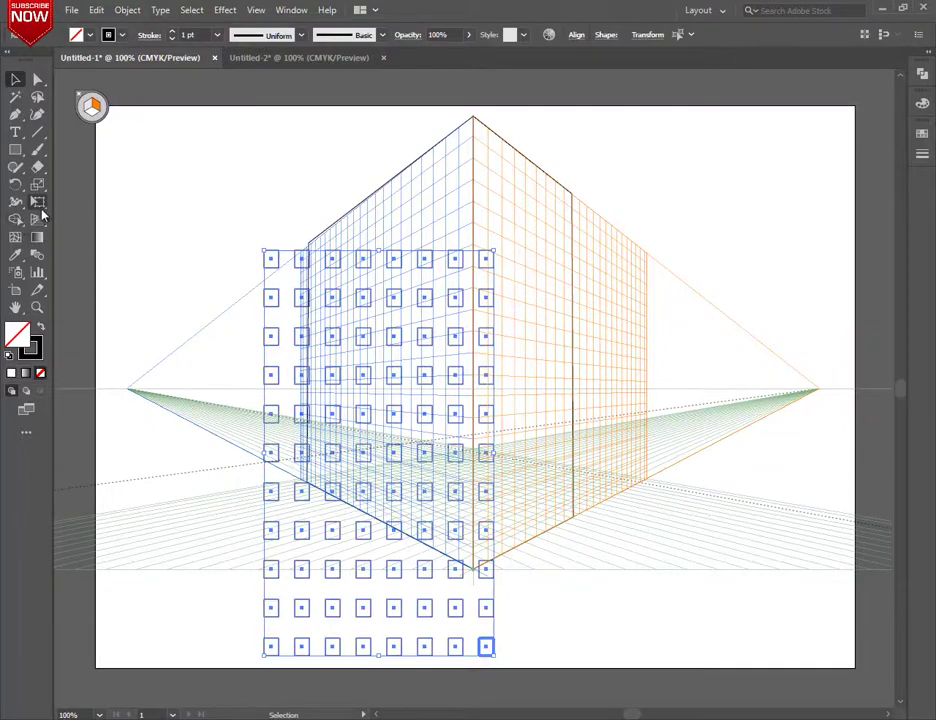
click(39, 203)
click(38, 219)
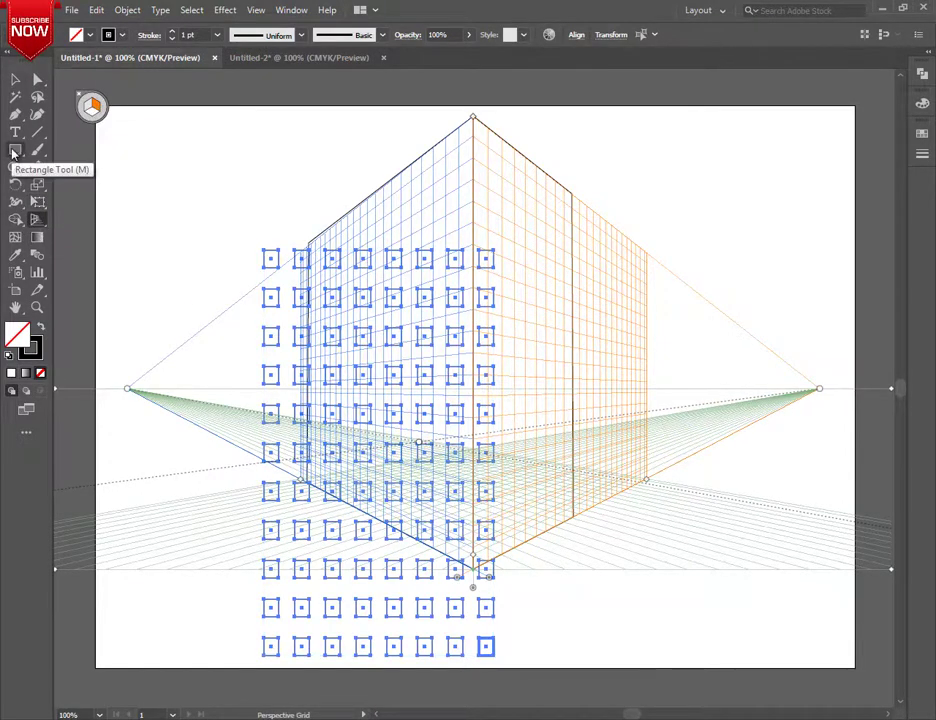
click(40, 222)
click(131, 237)
drag(264, 250, 485, 150)
right_click(546, 262)
click(582, 355)
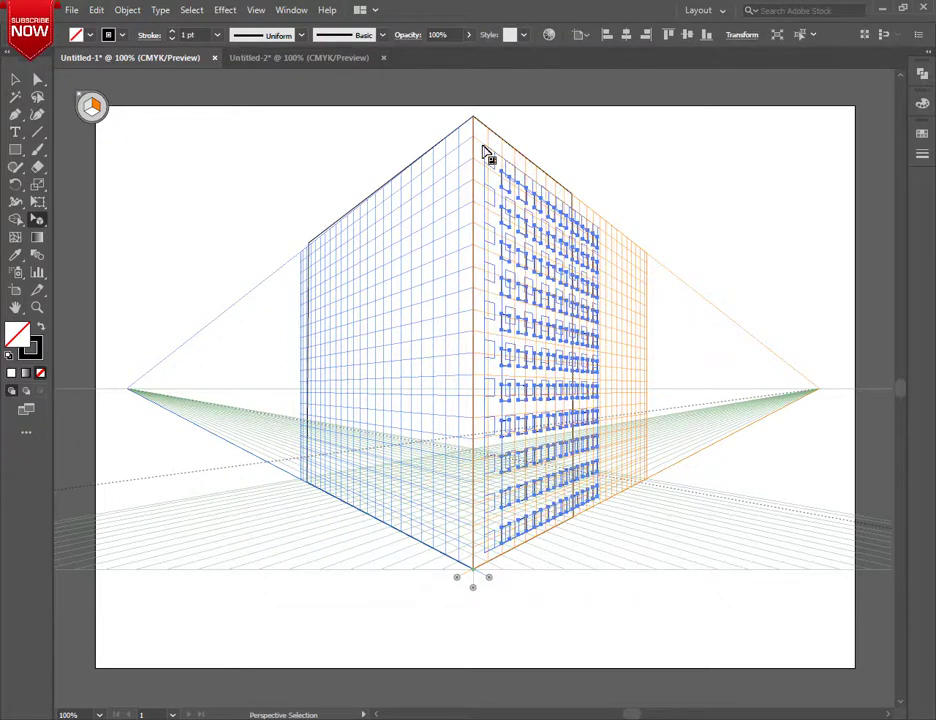
drag(601, 233, 574, 327)
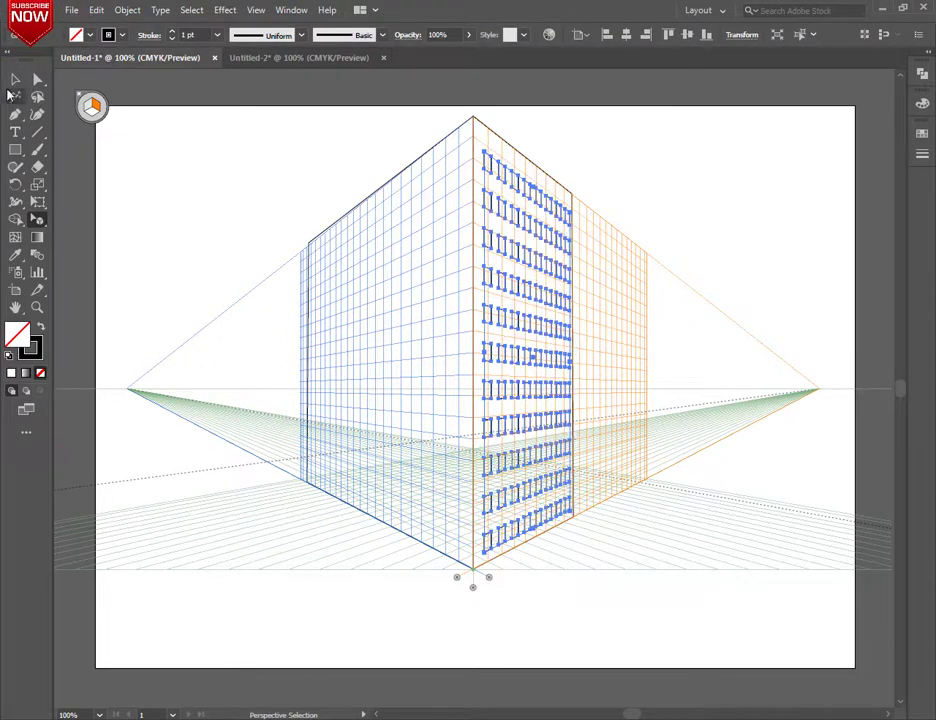
- Widen the right wall by moving its outer edge outward, with both corners on the top and bottom lines of the orange grid plane
click(37, 79)
click(568, 198)
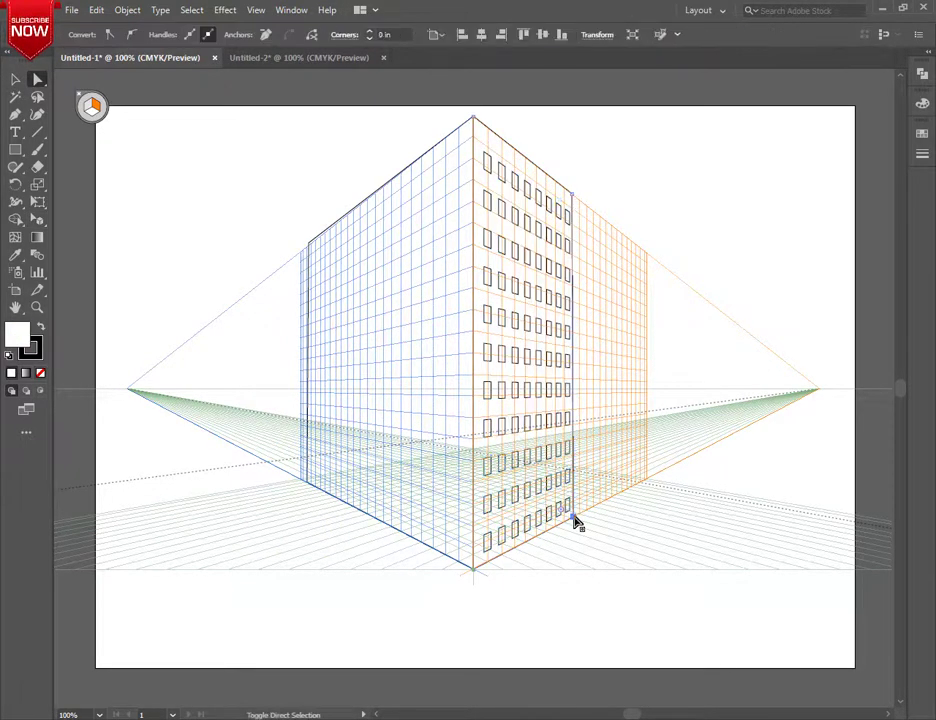
drag(574, 198, 600, 217)
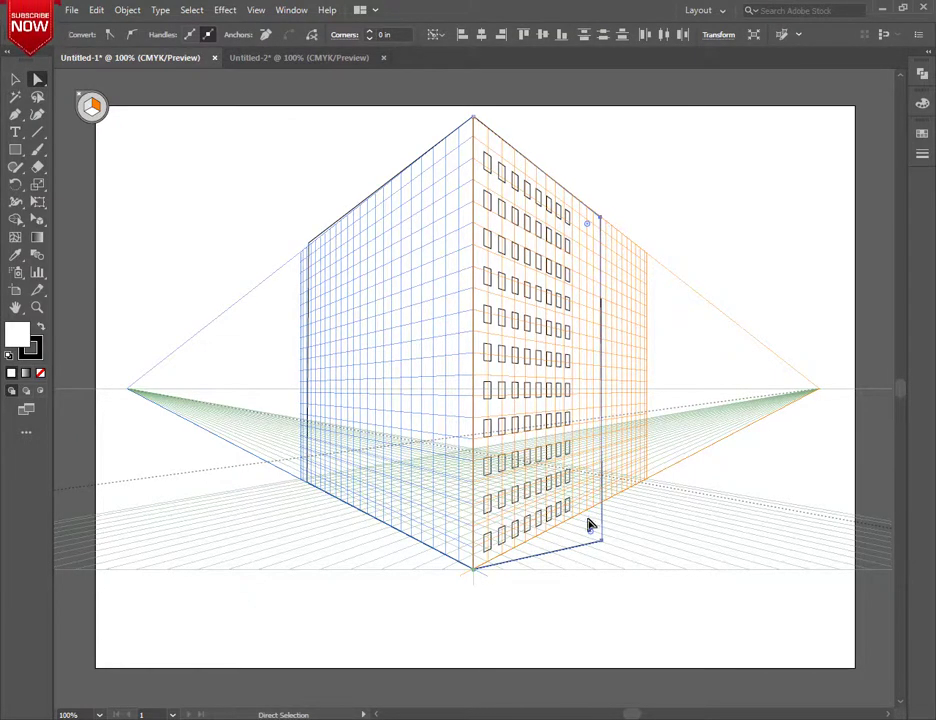
click(823, 624)
drag(604, 504, 603, 505)
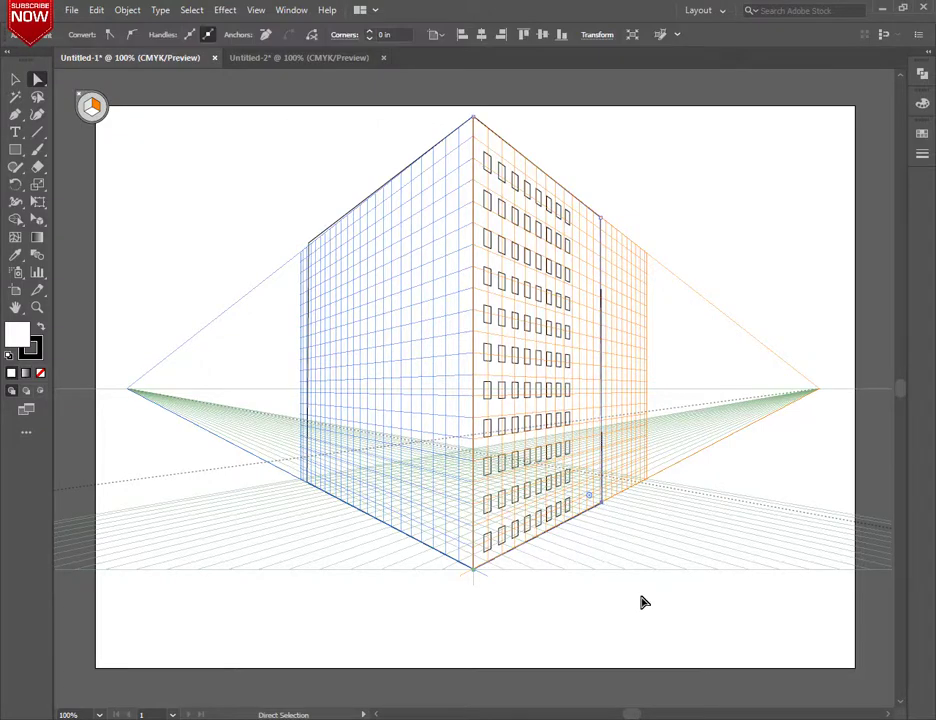
- Try to stretch the window group across the widened right wall with its flat bounding box
click(505, 247)
click(505, 188)
drag(574, 155, 598, 157)
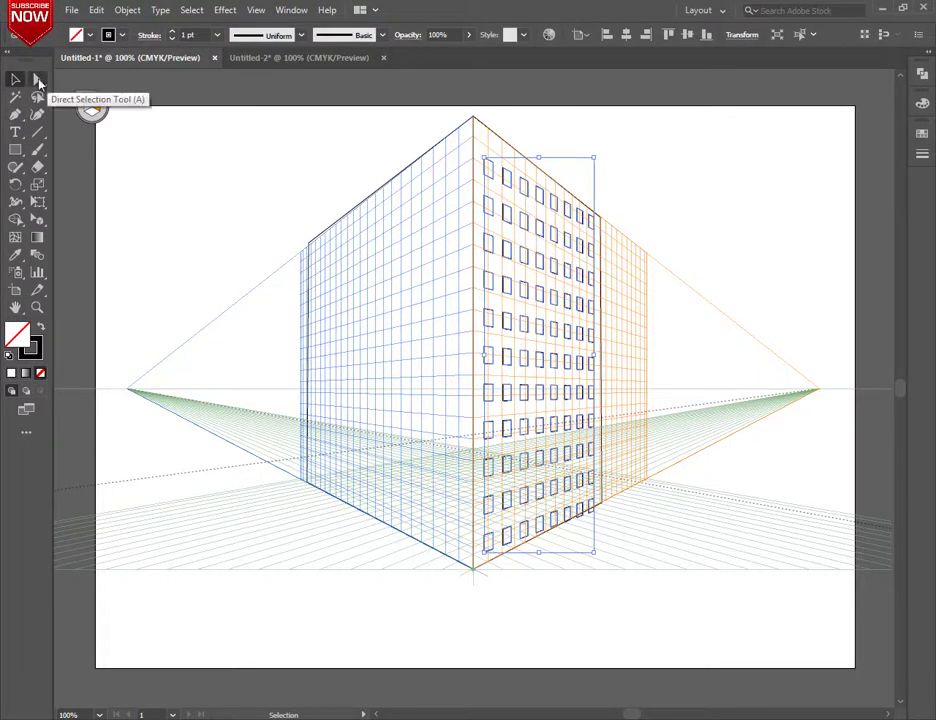
click(37, 79)
click(615, 562)
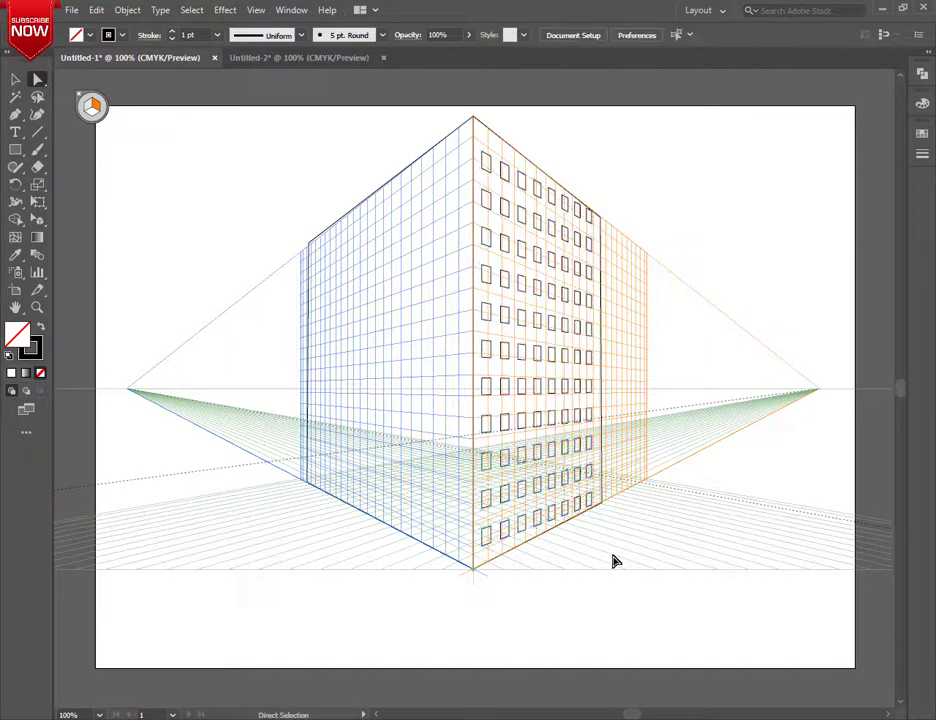
click(587, 219)
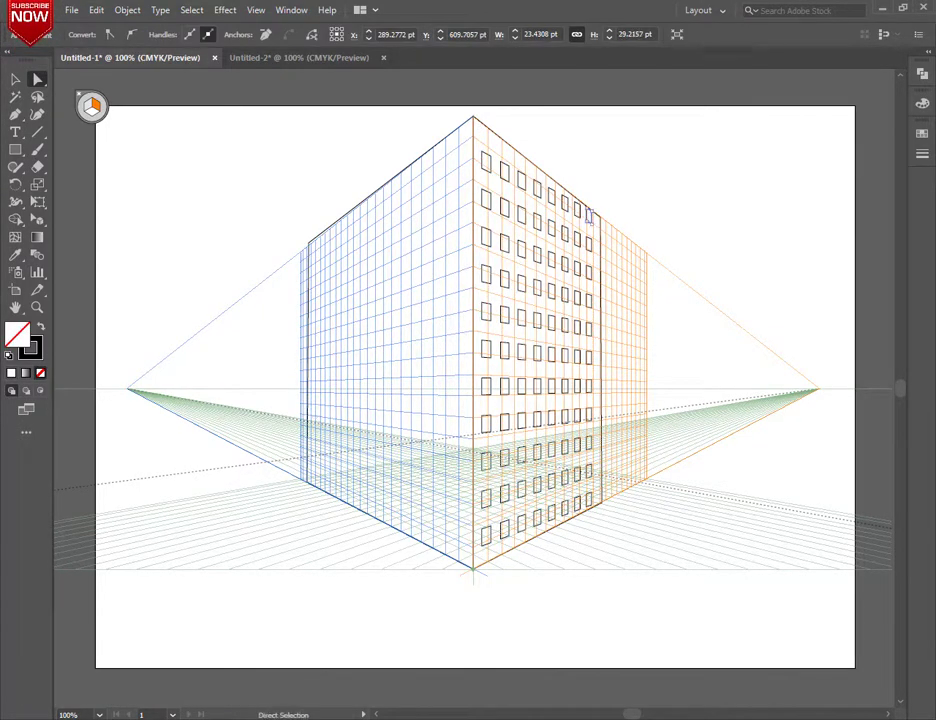
click(15, 80)
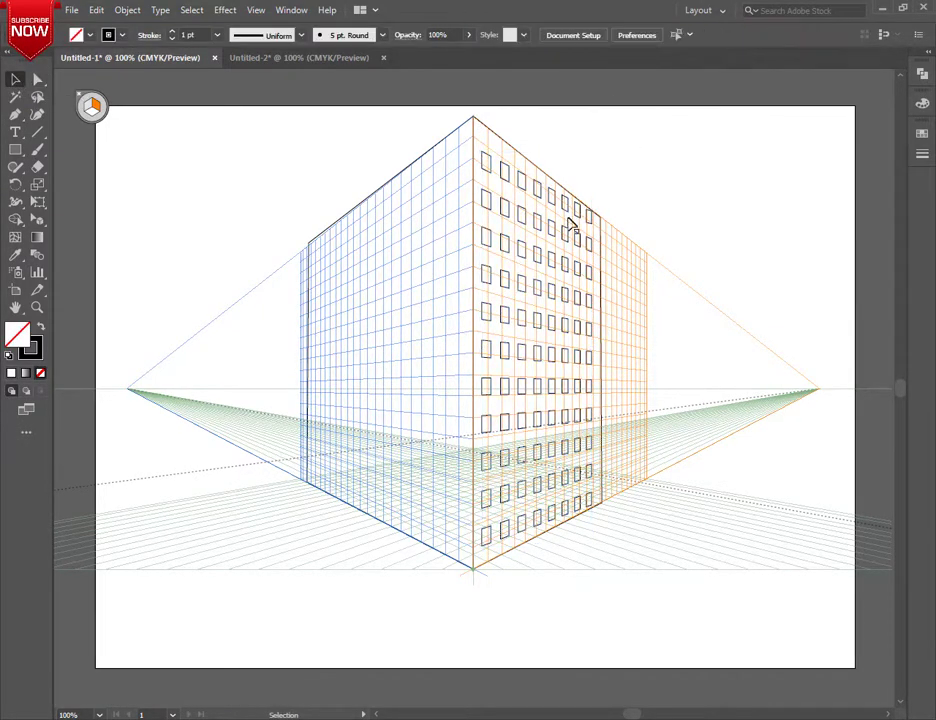
- Replace the windows with a fresh copy of the window grid, attached to the right perspective plane and scaled to fill the widened right wall
drag(568, 223, 657, 240)
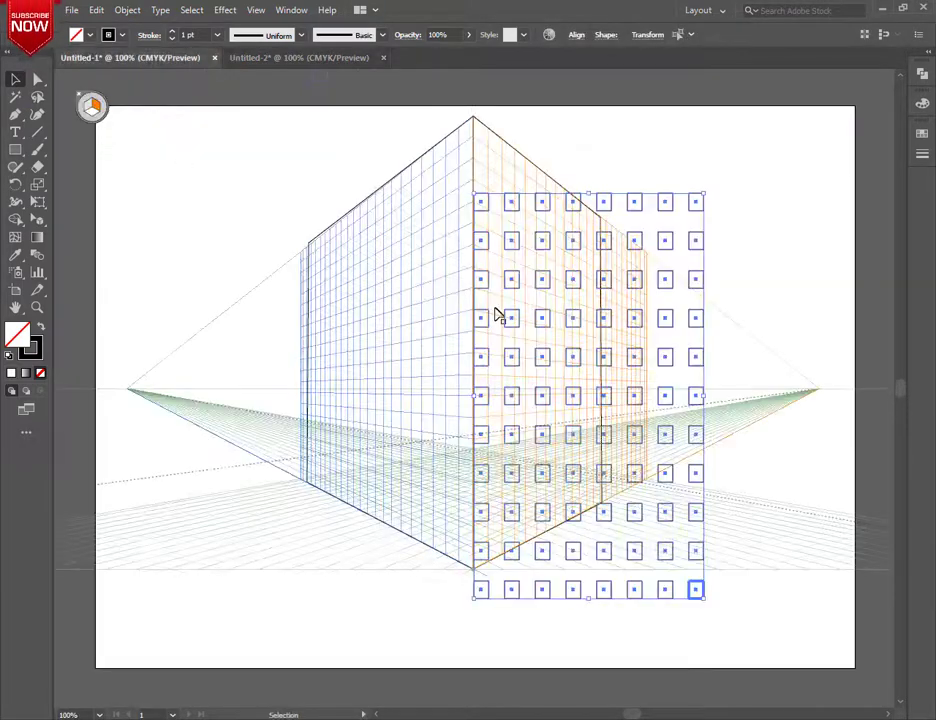
click(38, 202)
click(34, 222)
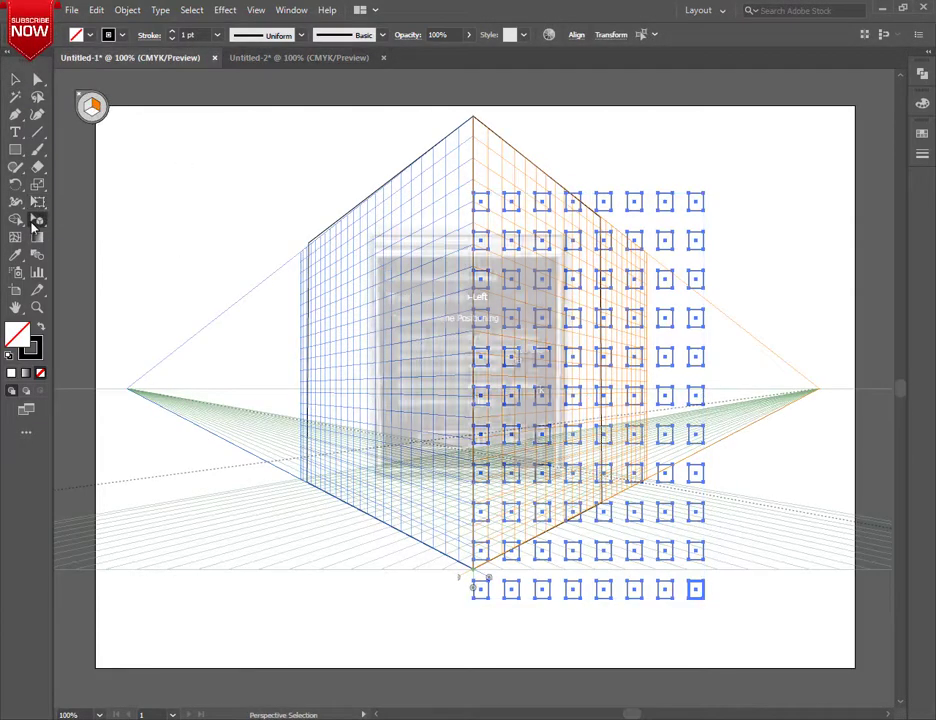
drag(474, 194, 488, 147)
drag(590, 489, 597, 502)
drag(488, 552, 483, 559)
click(593, 518)
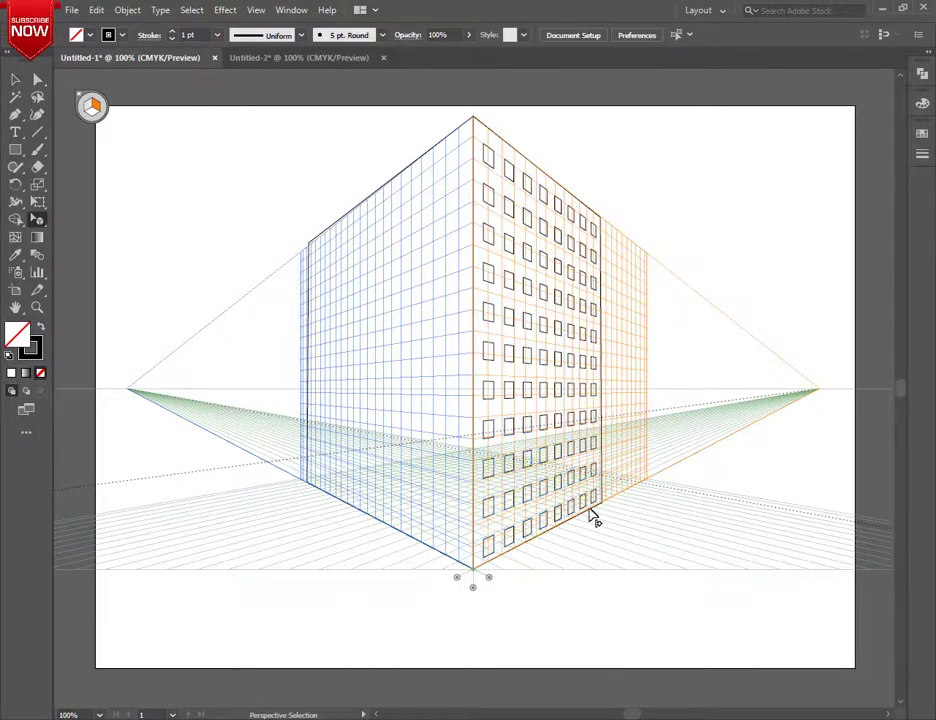
- Bring another copy of the whole window grid from Untitled-2 into the building drawing, over the left wall
click(37, 220)
click(267, 58)
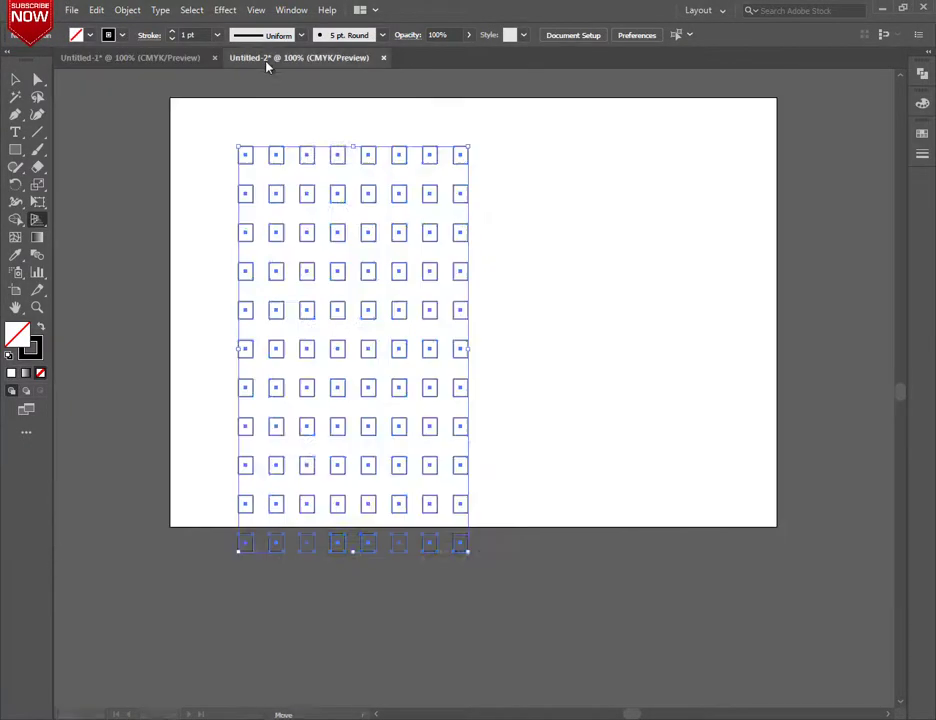
key(v)
scroll(250, 200, up, 3)
click(236, 262)
key(ctrl+a)
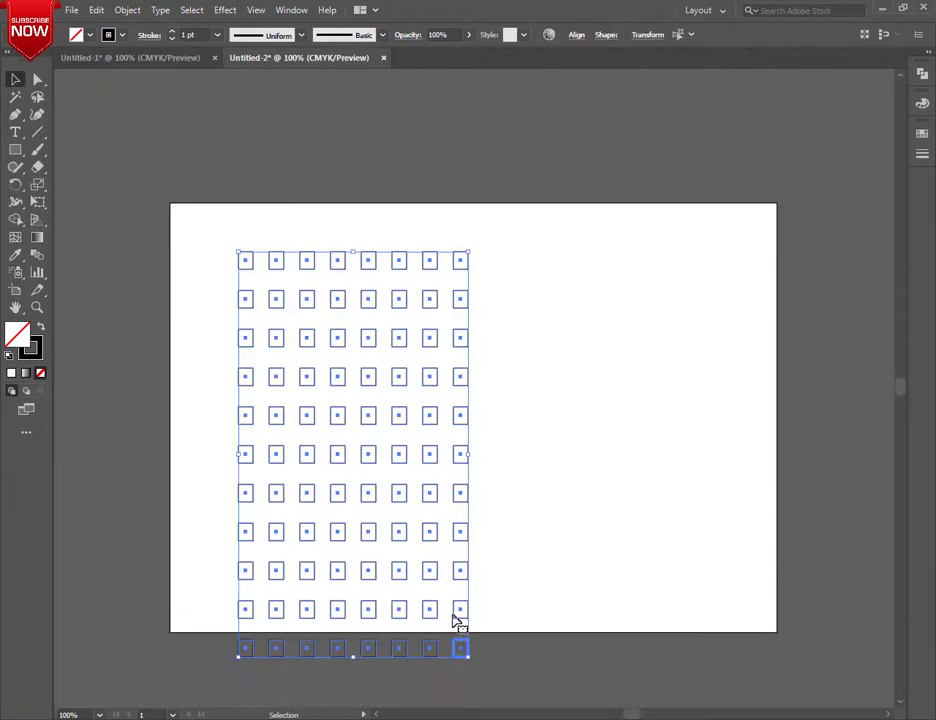
drag(453, 614, 453, 482)
- Attach the new window grid to the left perspective plane with Perspective Selection and fit it inside the left wall
click(37, 220)
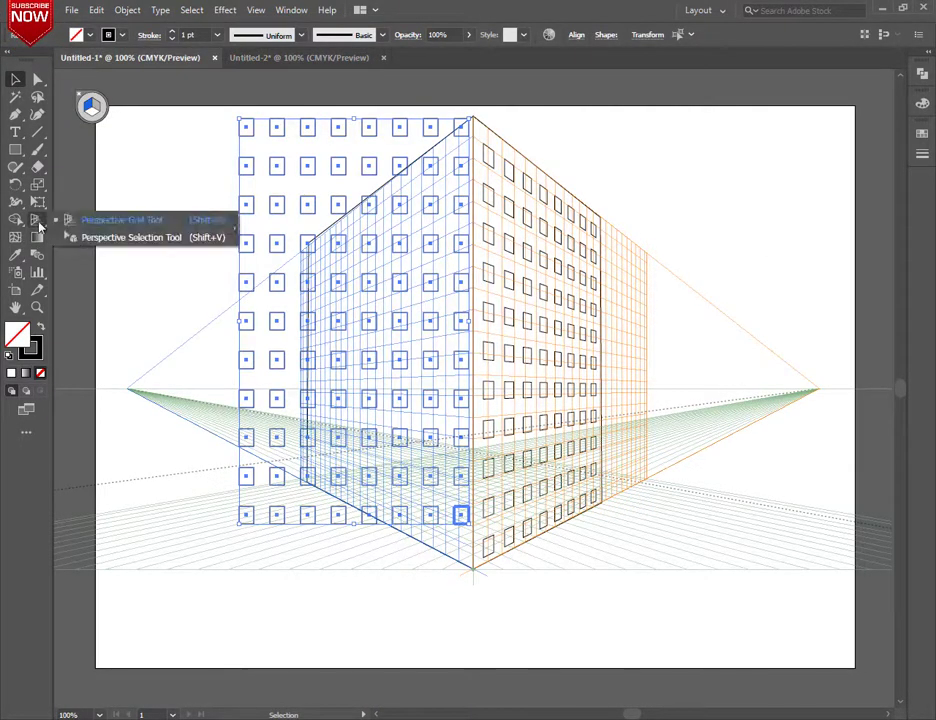
click(120, 236)
drag(246, 125, 324, 246)
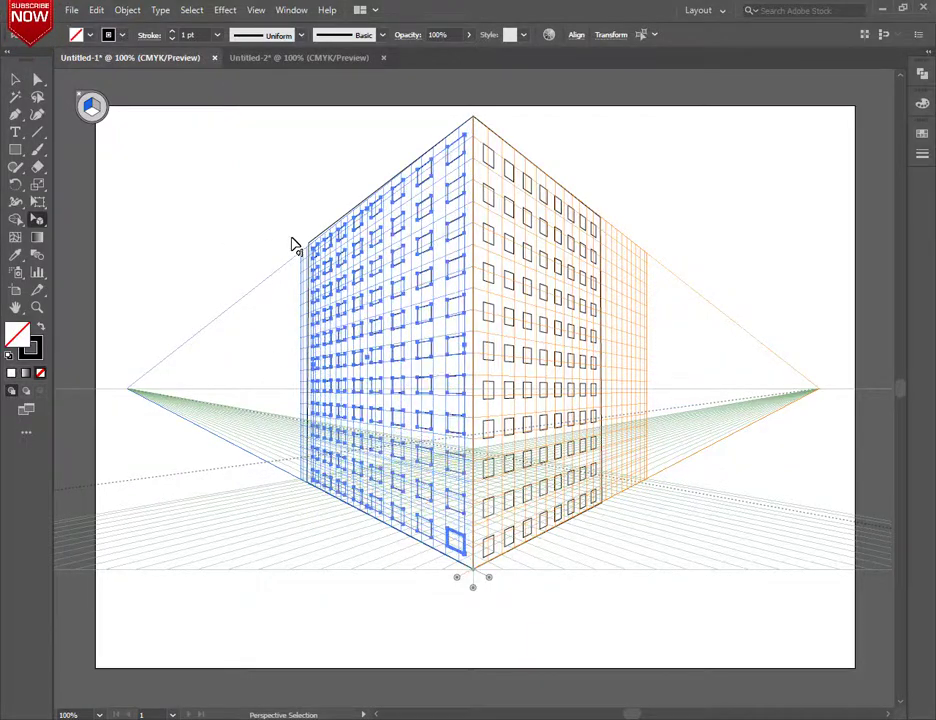
click(283, 198)
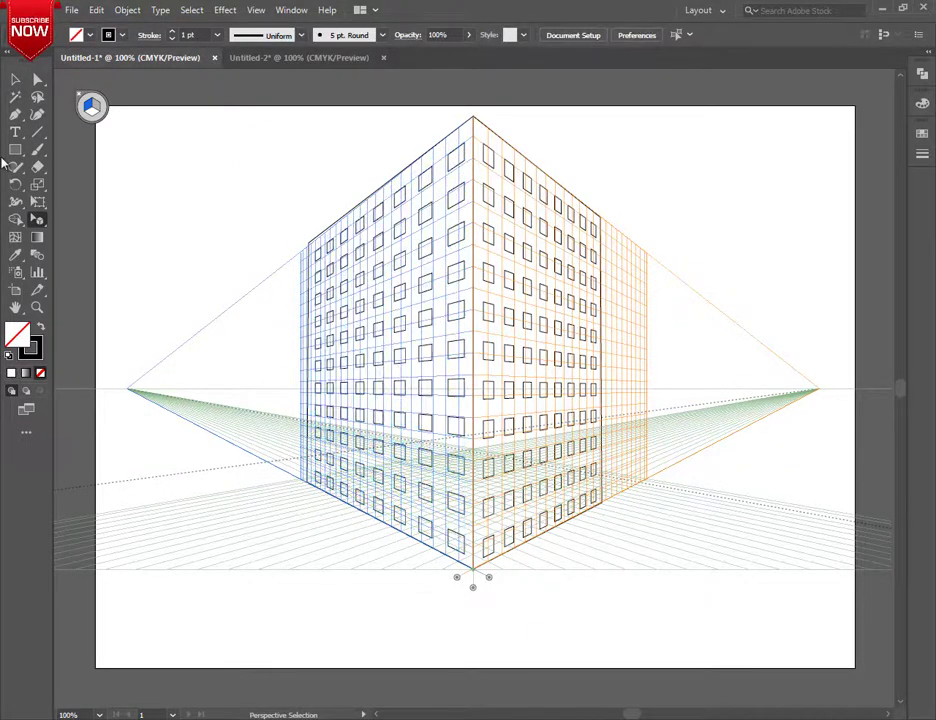
- Hide the perspective grid and move the whole building with its windows down and to the right on the artboard
key(ctrl+shift+i)
key(ctrl+shift+i)
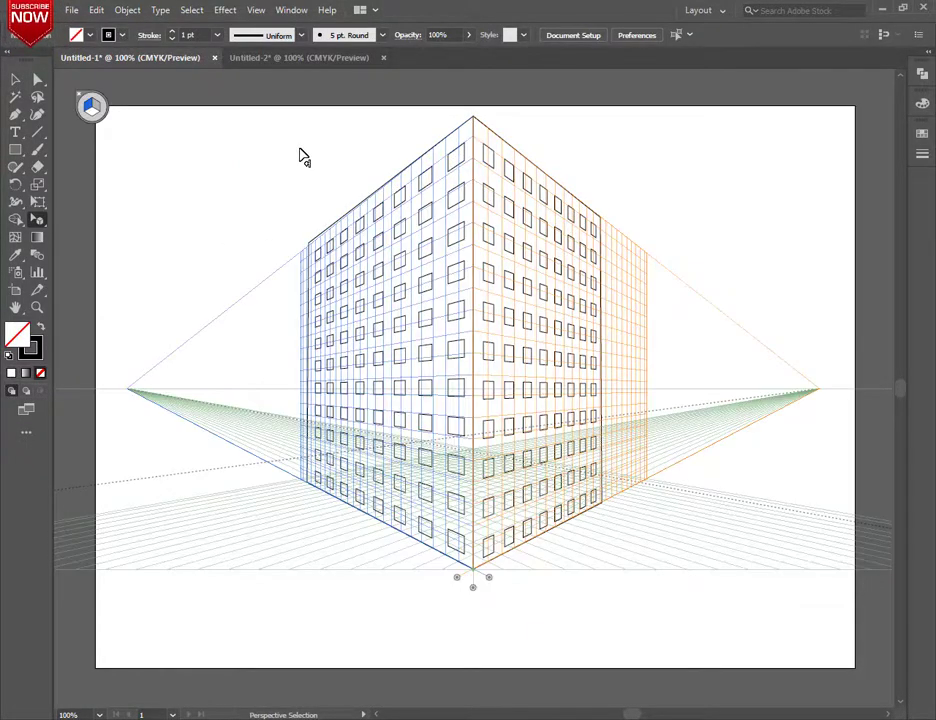
key(ctrl+shift+i)
key(ctrl+a)
click(15, 79)
drag(476, 410, 554, 495)
- Select the building's left wall and fill it with a fully saturated bright yellow
click(524, 153)
click(512, 230)
double_click(22, 338)
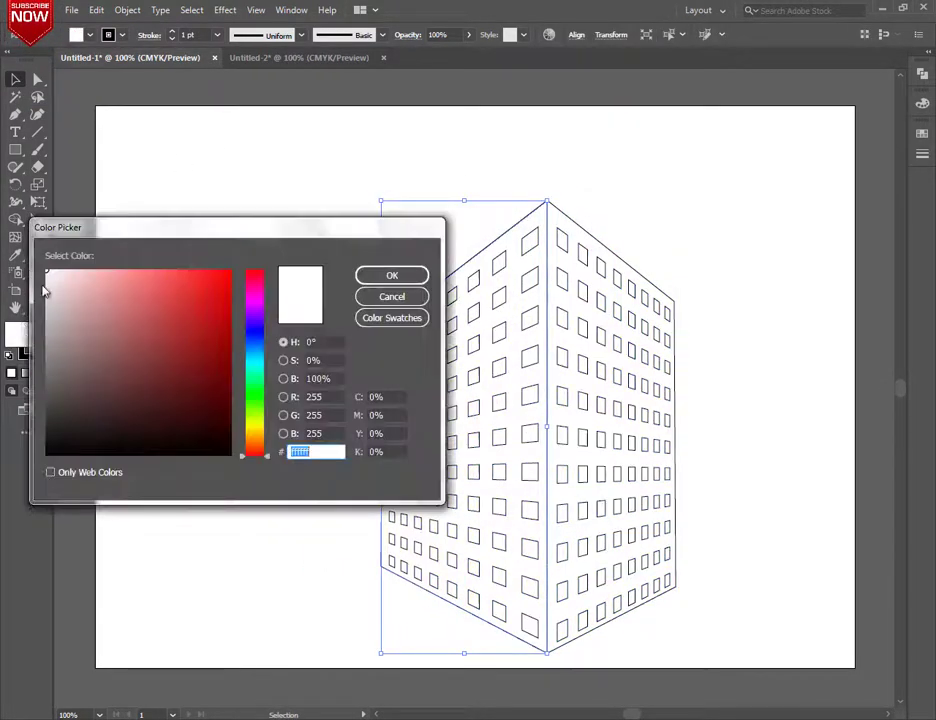
click(248, 424)
click(212, 286)
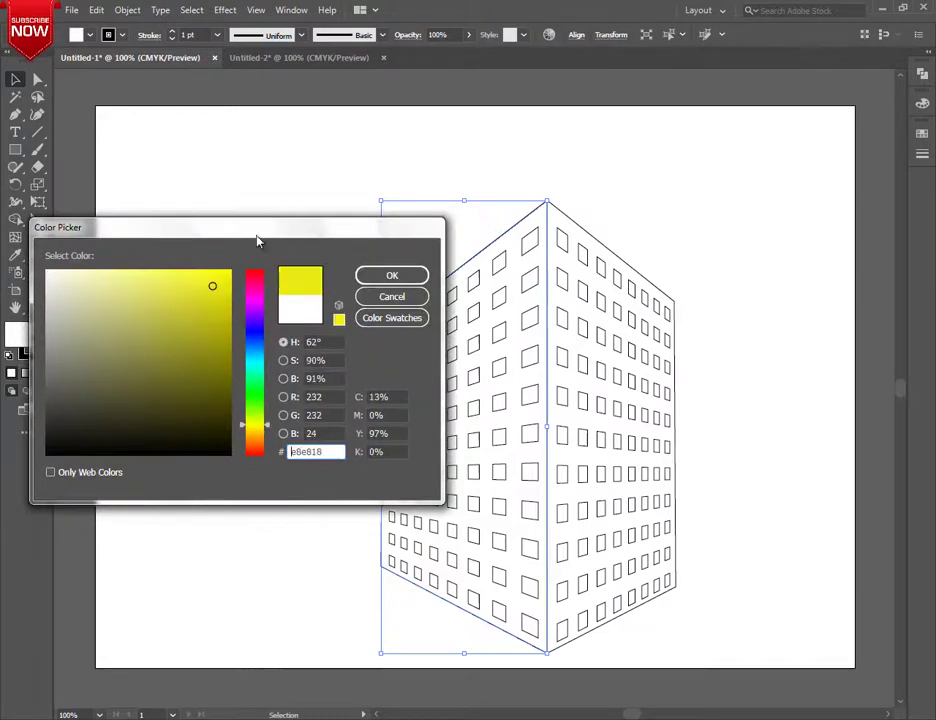
click(230, 268)
click(392, 275)
- Copy the left wall's yellow fill to the right wall with the Eyedropper
drag(545, 168, 560, 208)
click(560, 212)
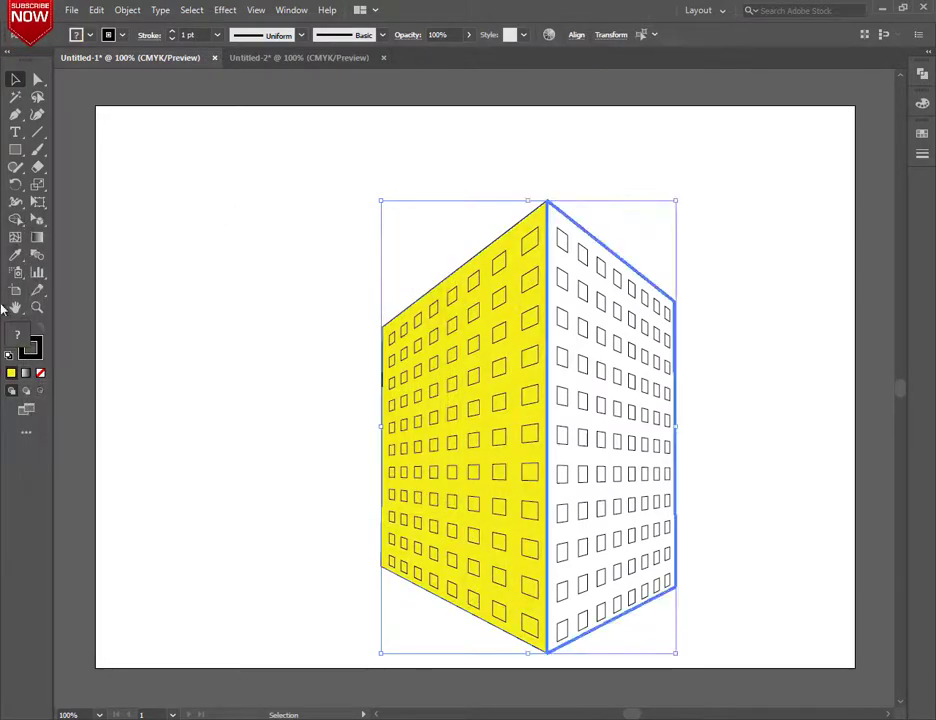
click(15, 255)
click(532, 220)
click(15, 79)
click(290, 240)
- Fill the outermost window in the left wall's top row with black
click(389, 339)
click(15, 255)
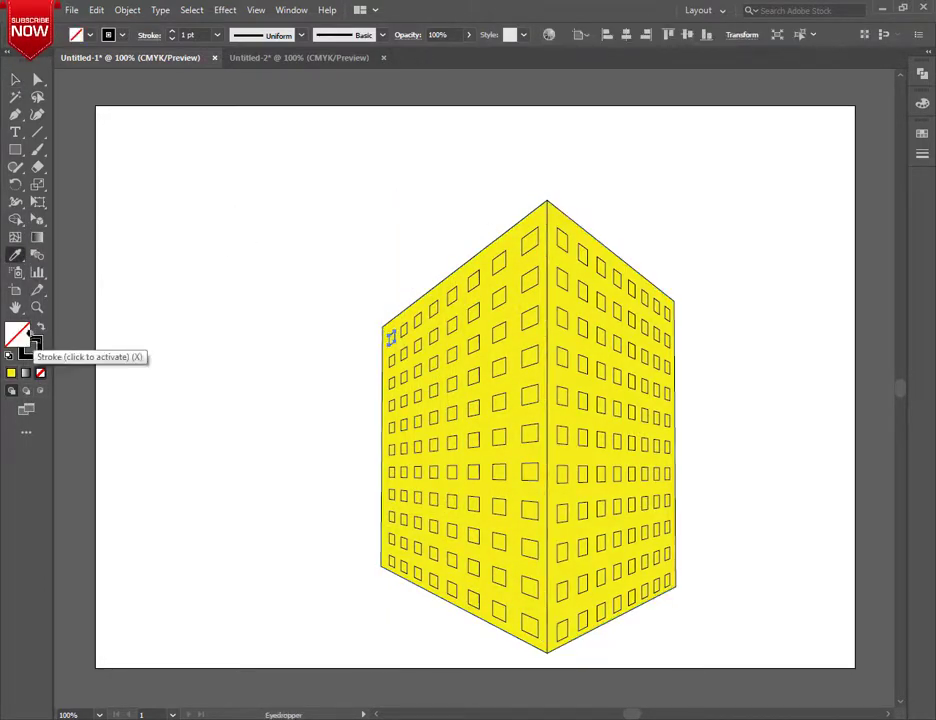
drag(31, 350, 17, 334)
click(15, 79)
- Select all left-wall windows without the wall itself and copy the black window's fill to them with the Eyedropper
drag(253, 249, 533, 628)
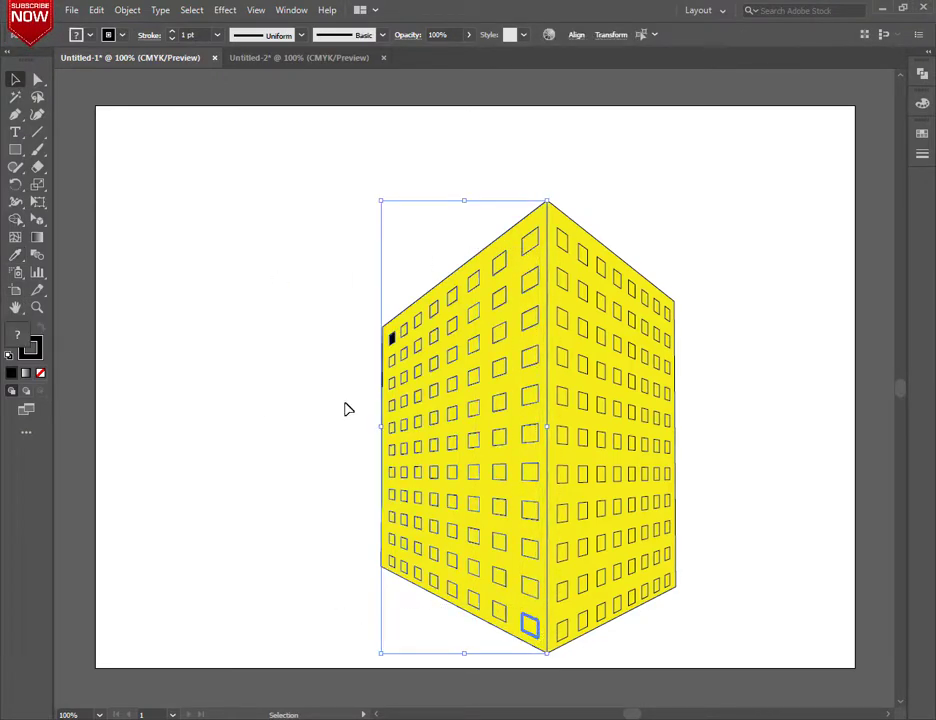
shift+click(531, 221)
click(15, 255)
click(391, 339)
key(v)
click(241, 267)
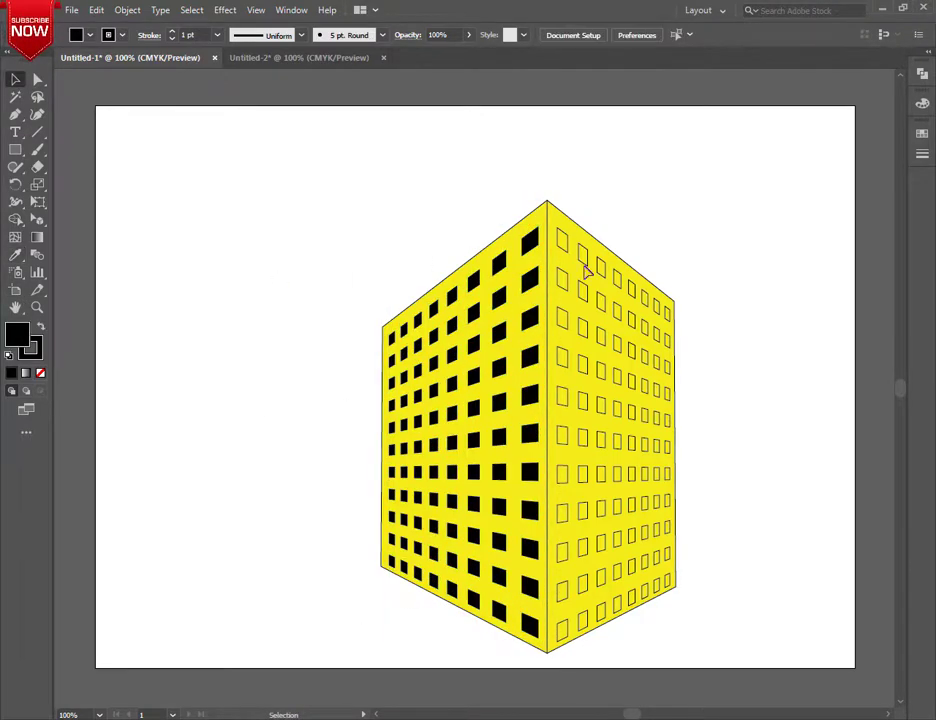
click(556, 241)
drag(575, 152, 663, 692)
drag(527, 162, 722, 642)
drag(418, 152, 472, 126)
drag(493, 144, 563, 247)
key(ctrl+z)
click(298, 278)
- Select all windows on the right wall, leaving out the wall itself, and fill them with black
drag(585, 504, 583, 366)
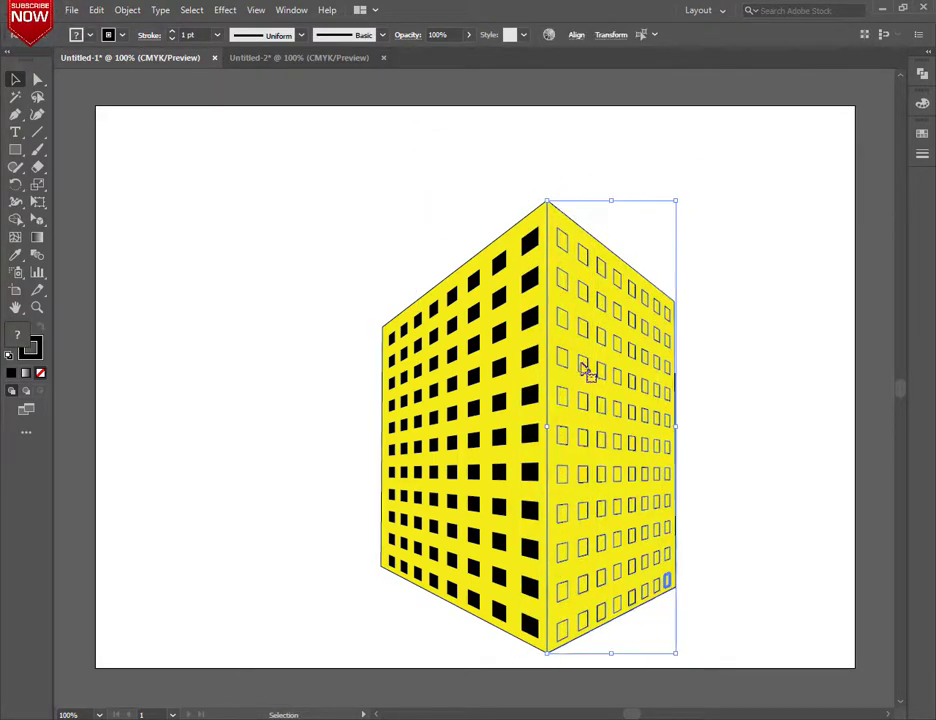
drag(584, 218, 585, 220)
click(10, 373)
click(290, 270)
click(881, 98)
- Remove the stroke from the whole building, walls and windows included
key(ctrl+a)
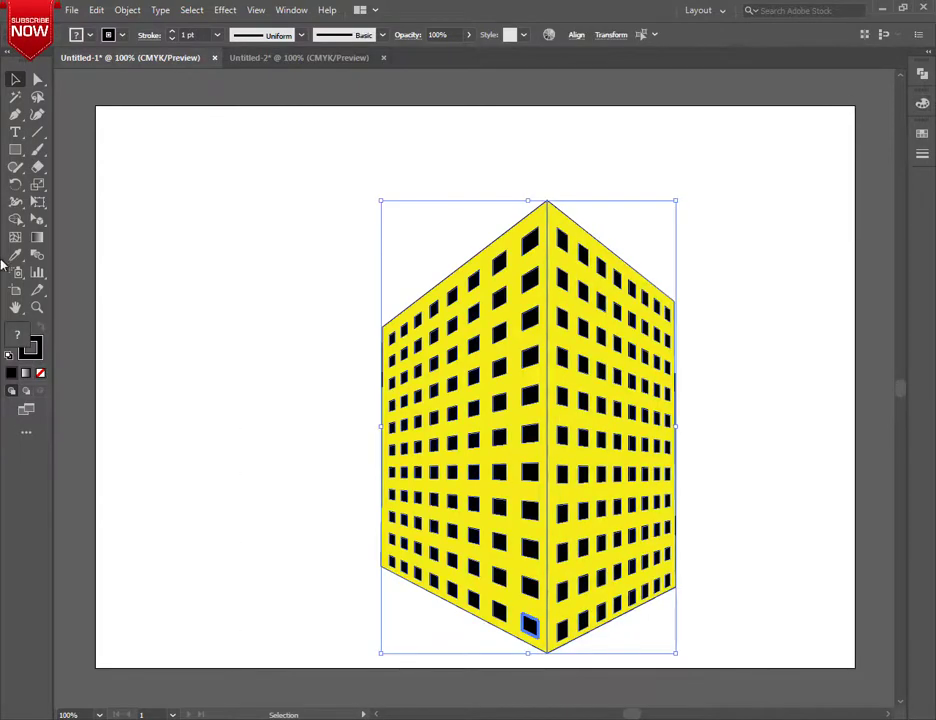
click(39, 353)
click(41, 373)
click(321, 373)
- Show the perspective grid and move the building so its front corner edge lines up with the grid's central vertical
mouse_move(293, 235)
mouse_down()
mouse_move(583, 487)
mouse_move(719, 529)
mouse_up()
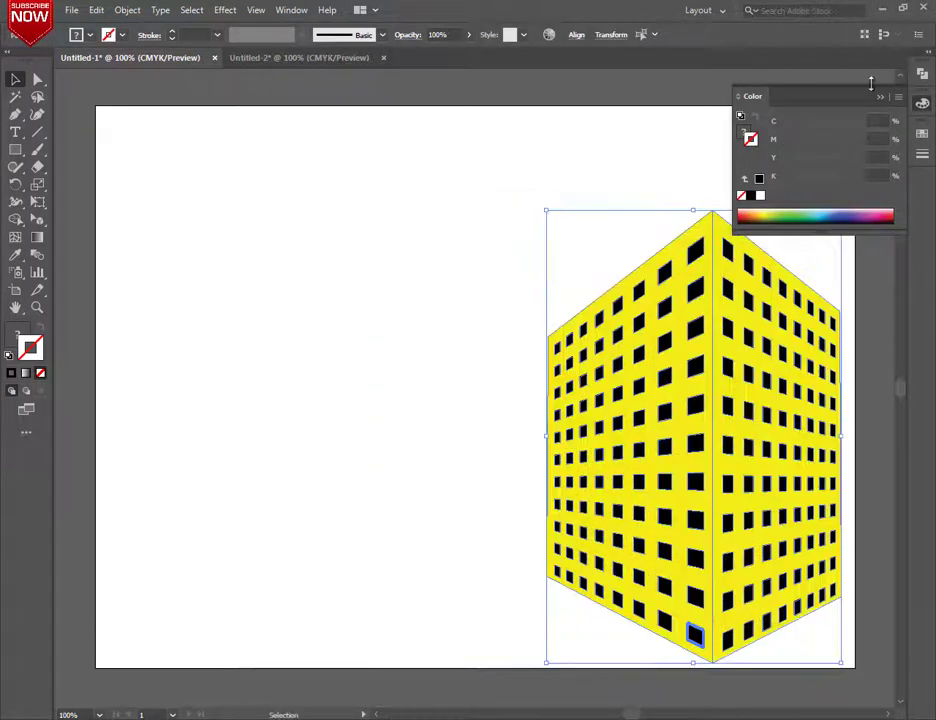
click(881, 98)
mouse_move(421, 259)
mouse_down()
mouse_move(658, 513)
mouse_move(706, 528)
mouse_up()
drag(706, 529, 487, 525)
key(ctrl+shift+i)
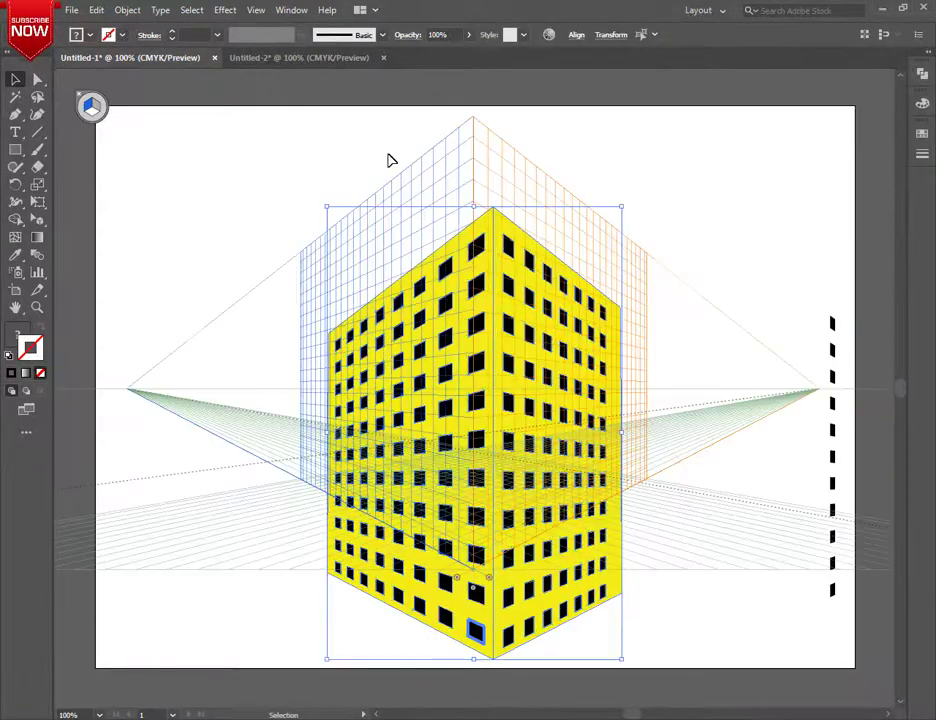
drag(490, 322, 475, 235)
click(759, 441)
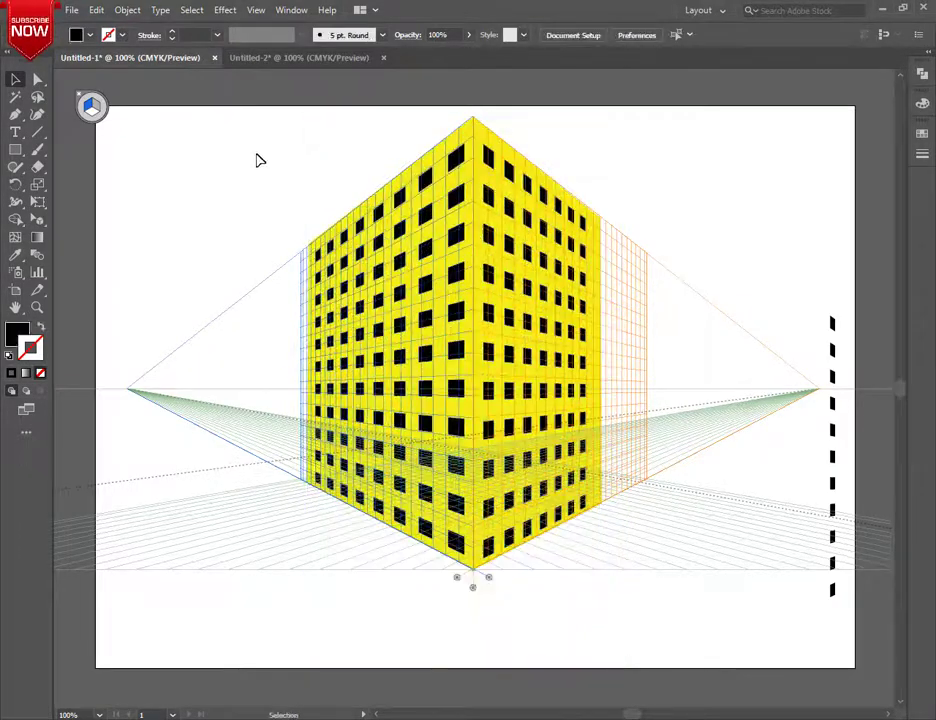
- Scale the building's height down from the top, leaving its base on the grid's lower corner
drag(257, 156, 611, 413)
drag(454, 117, 474, 178)
click(324, 121)
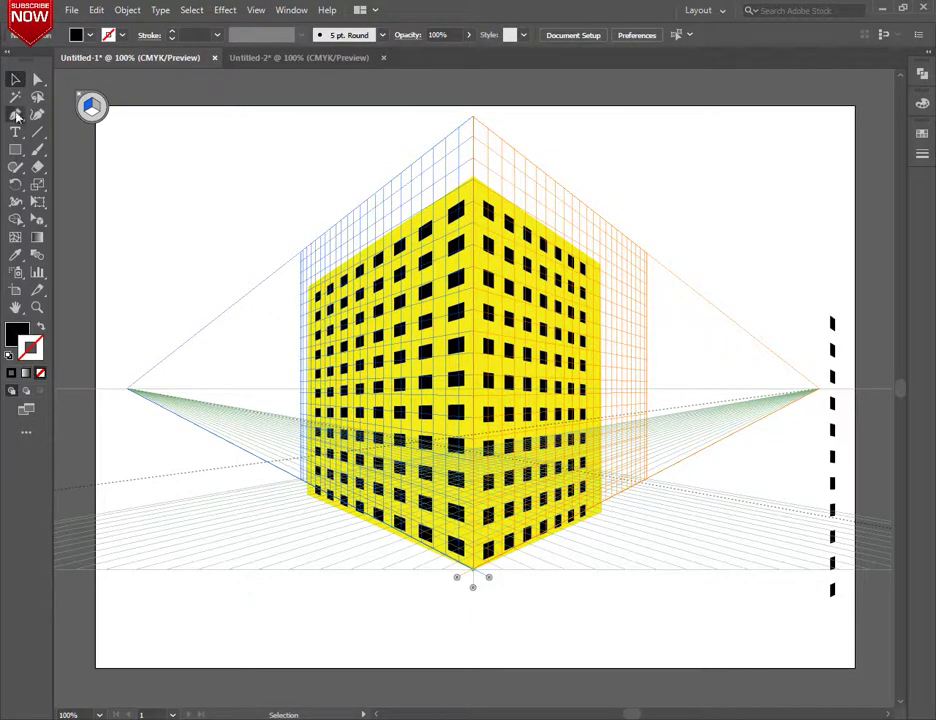
- Draw a roof band with the Pen tool along the top edges of both walls and fill it with black
click(599, 265)
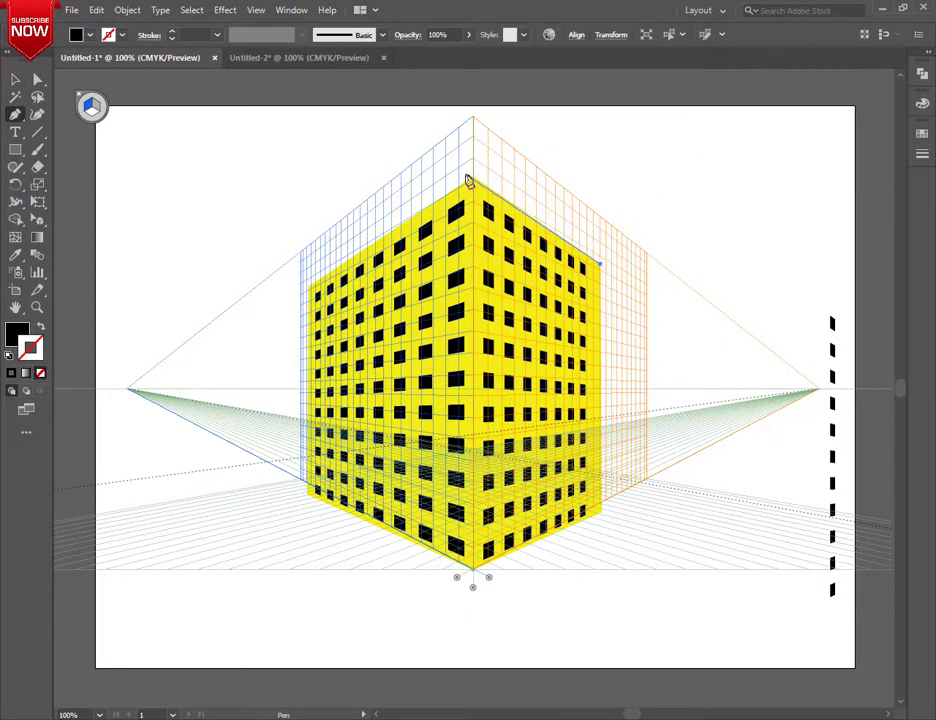
click(471, 180)
click(308, 287)
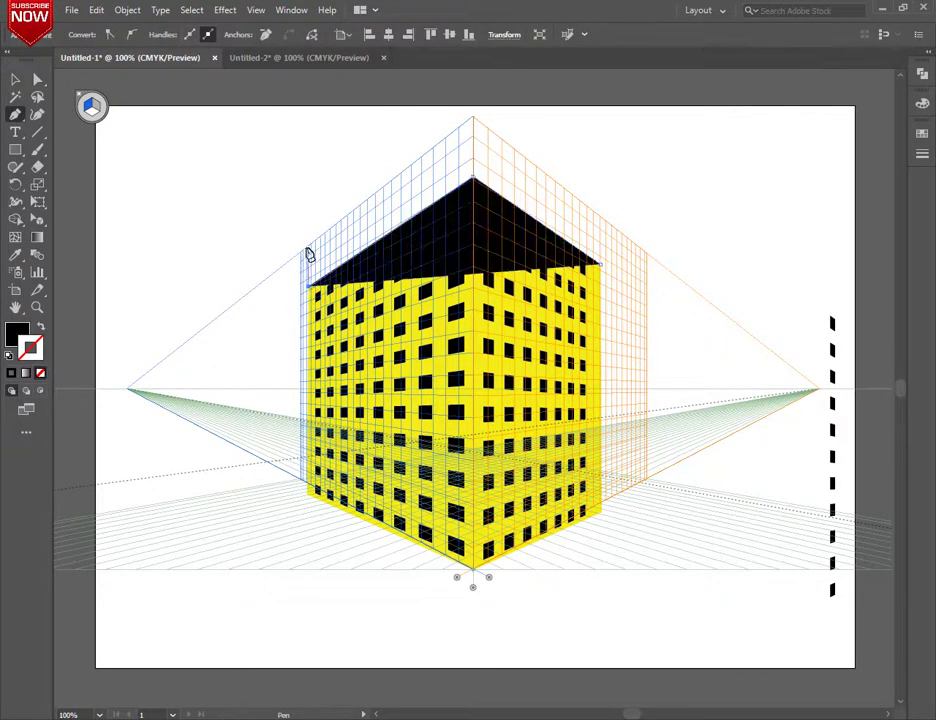
key(slash)
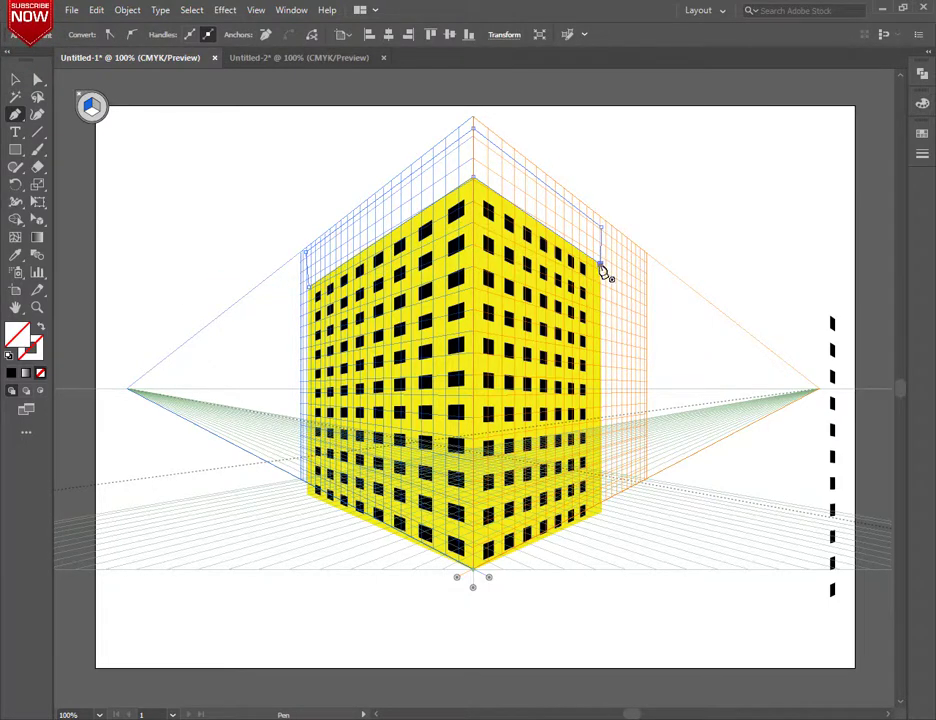
click(15, 79)
click(11, 373)
click(800, 78)
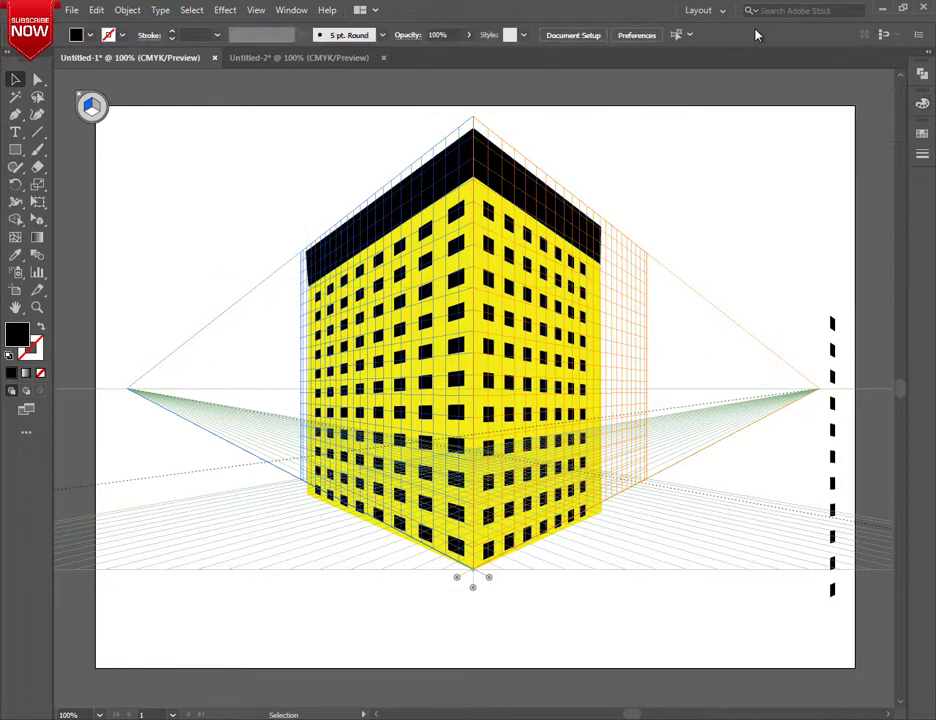
- Hide the perspective grid and stretch the building together with its roof band upward
key(ctrl+shift+i)
drag(249, 170, 541, 207)
drag(454, 128, 477, 270)
scroll(479, 384, down, 2)
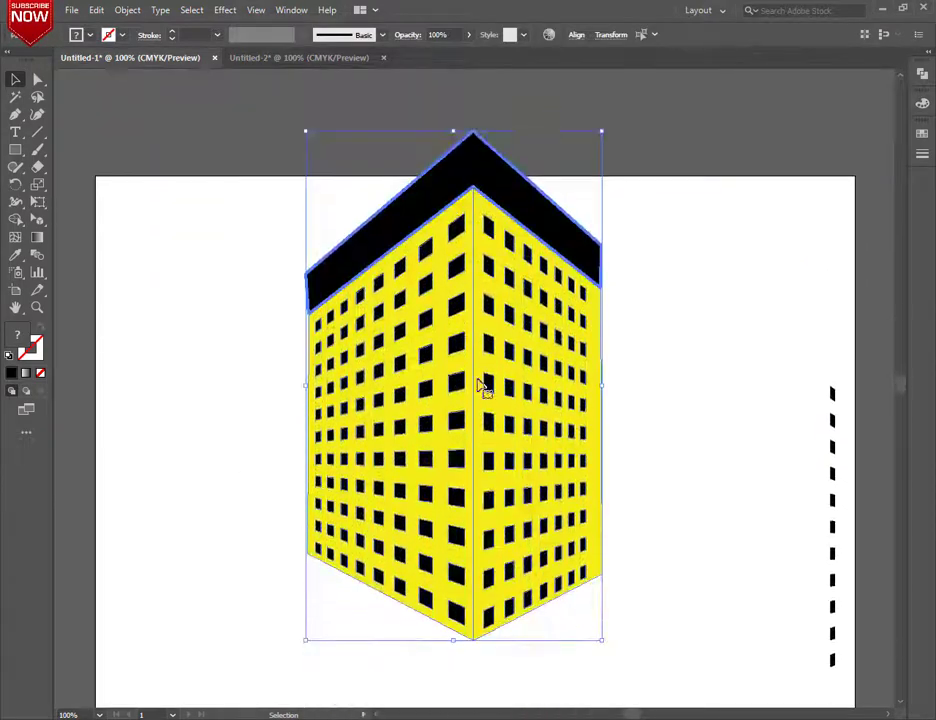
scroll(479, 384, down, 1)
- Move the leftover window column back onto the right wall's outer edge and reposition the whole building on the artboard
drag(505, 371, 621, 469)
drag(779, 307, 902, 624)
drag(704, 505, 580, 510)
drag(125, 150, 437, 540)
drag(425, 170, 460, 251)
- Lower the roof band's top corner point slightly with Direct Selection
key(a)
key(ctrl+z)
drag(458, 179, 458, 199)
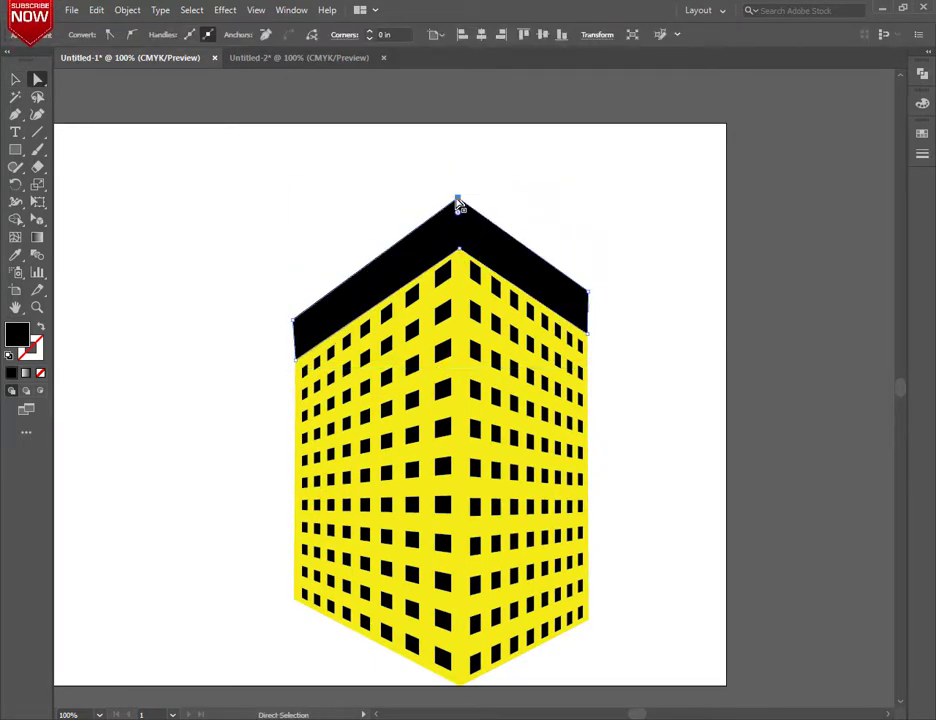
click(263, 171)
- Adjust the roof band's lower corner points so its underside meets the tops of both walls
click(296, 359)
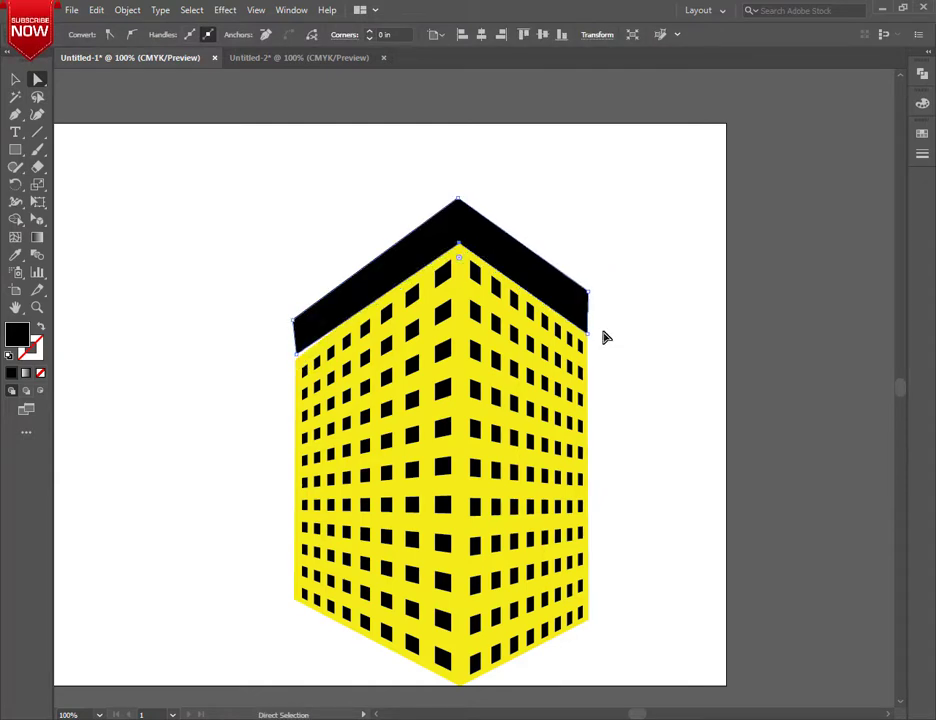
drag(589, 339, 589, 335)
click(512, 294)
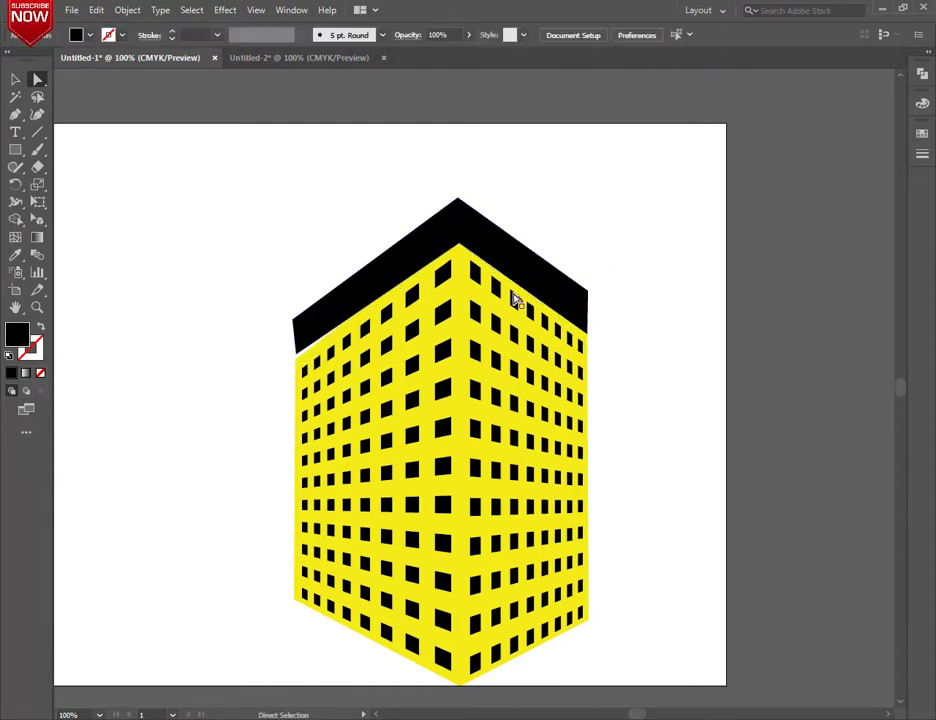
click(590, 332)
click(600, 326)
drag(460, 245, 460, 247)
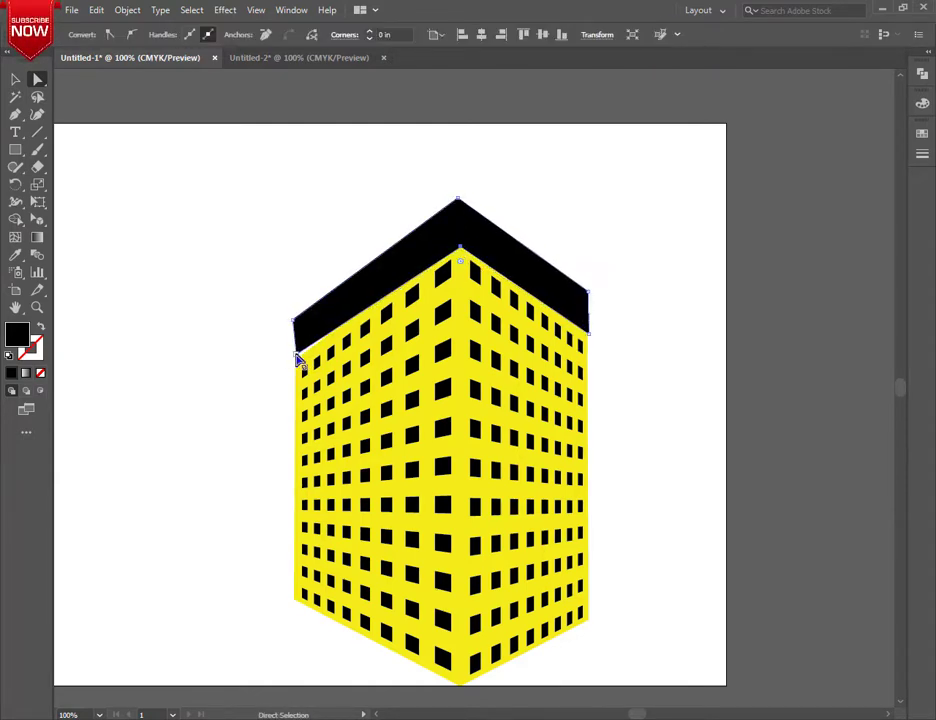
drag(205, 265, 616, 706)
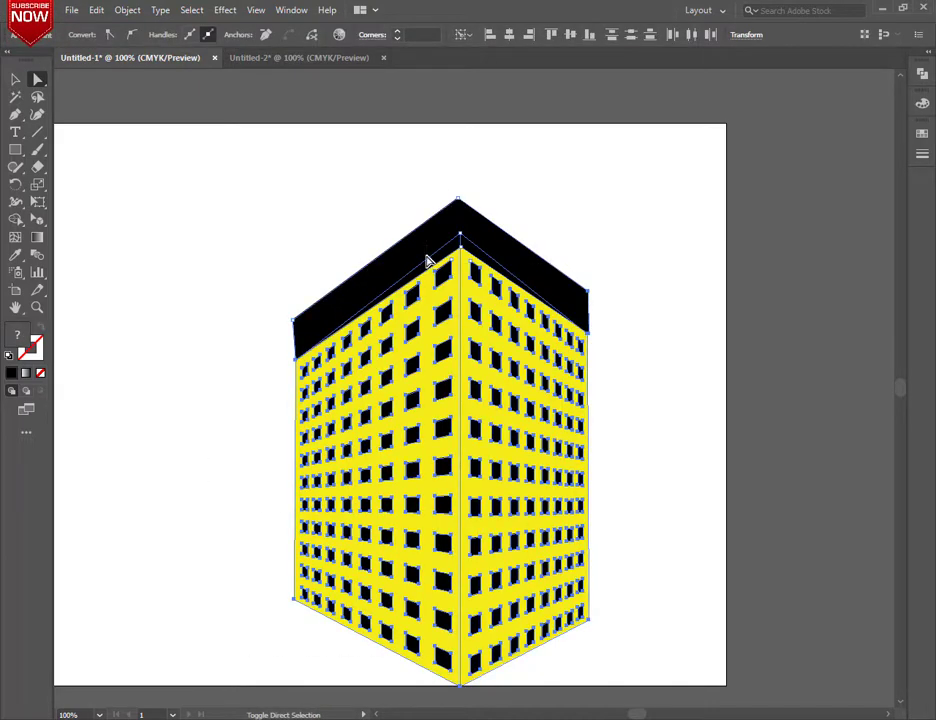
key(v)
drag(372, 230, 398, 257)
drag(461, 238, 471, 241)
key(ctrl+z)
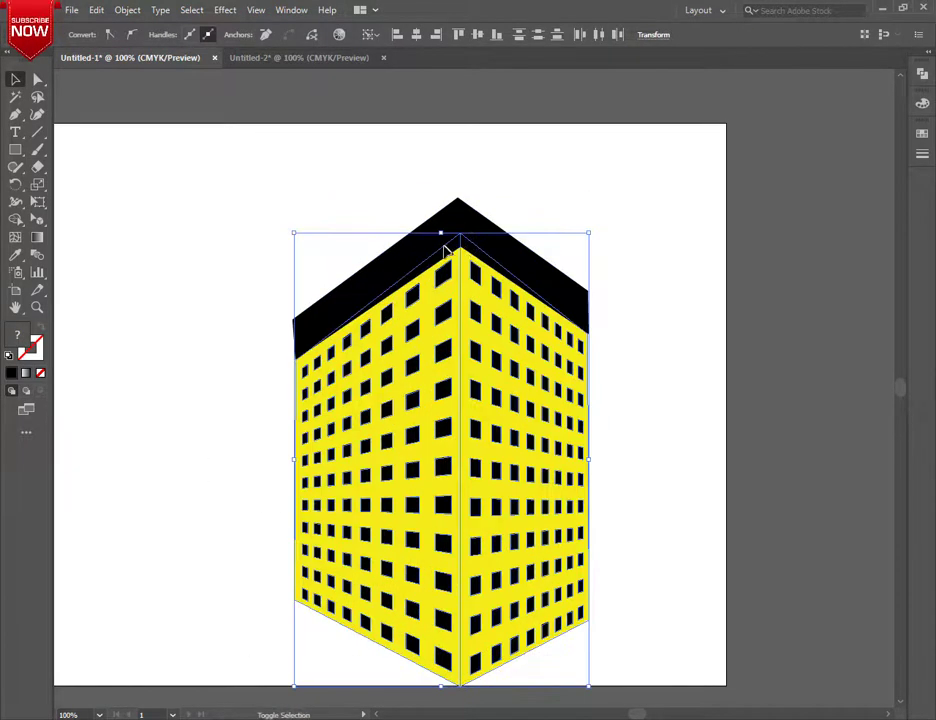
click(460, 268)
right_click(447, 503)
click(258, 221)
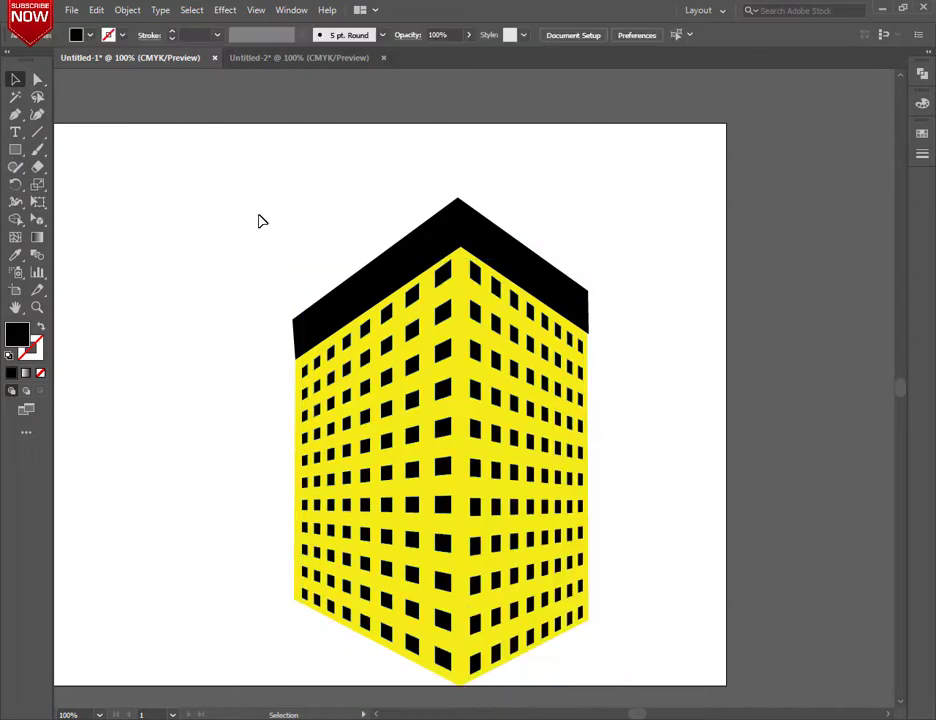
drag(380, 174, 640, 645)
right_click(458, 462)
click(490, 258)
right_click(395, 458)
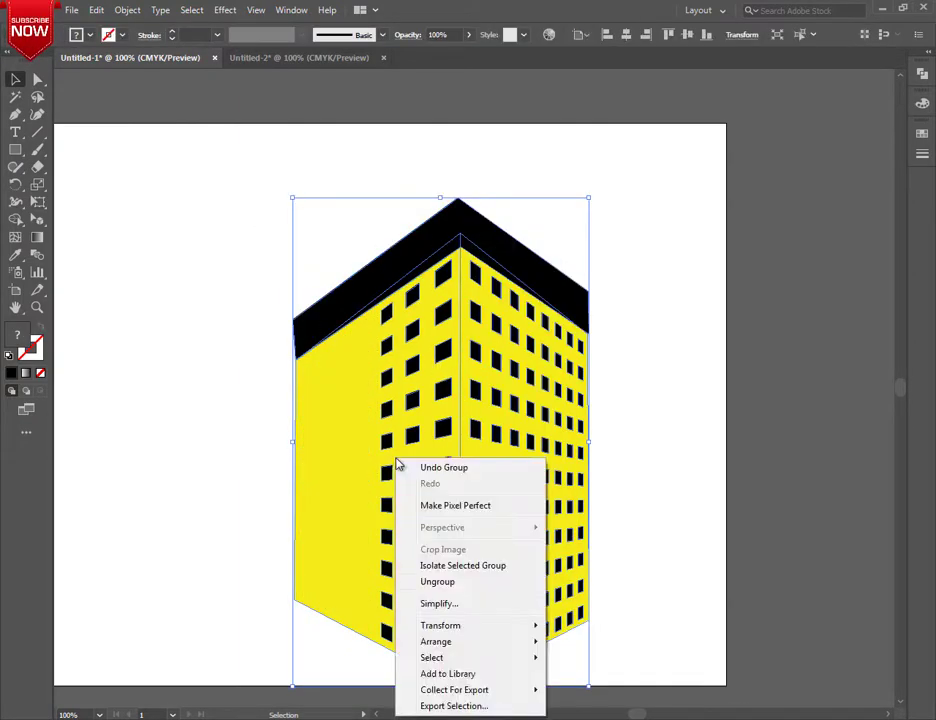
click(430, 581)
click(229, 435)
key(ctrl+z)
key(ctrl+z)
- Select the entire building with its windows and roof band and group it
drag(203, 242, 606, 702)
right_click(516, 203)
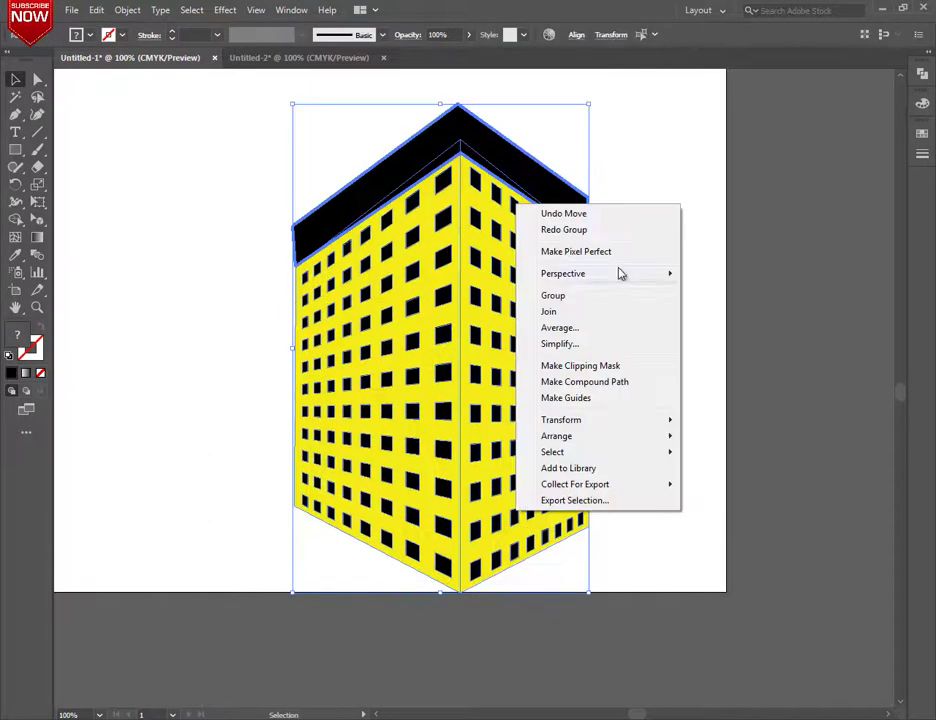
click(554, 296)
click(229, 166)
- Move the grouped building off the artboard, beyond its lower right corner
drag(455, 432, 922, 685)
scroll(507, 472, up, 2)
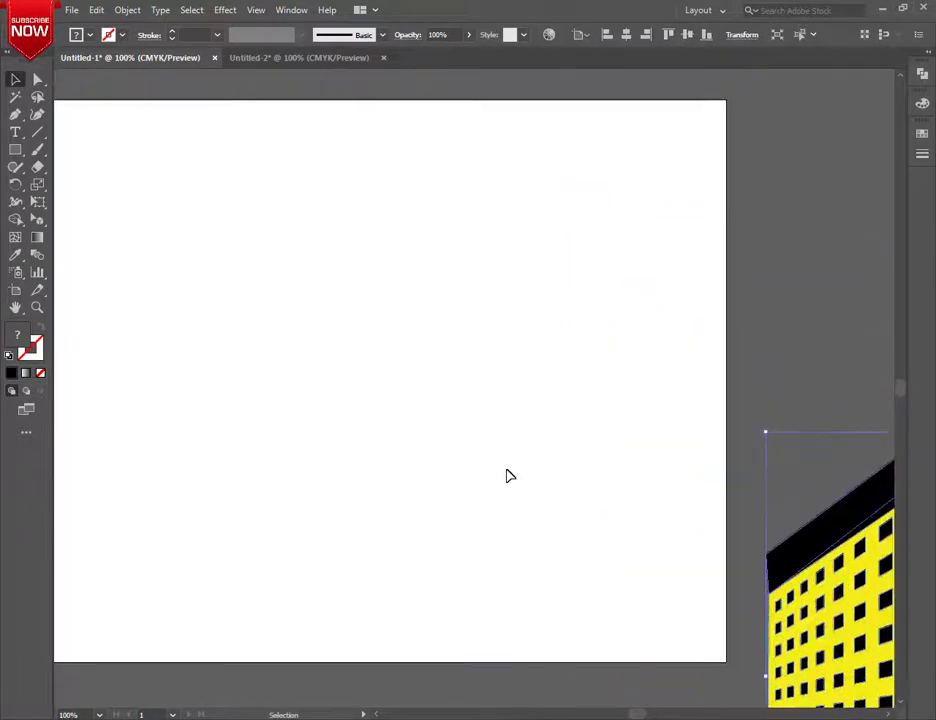
drag(508, 472, 666, 483)
click(580, 437)
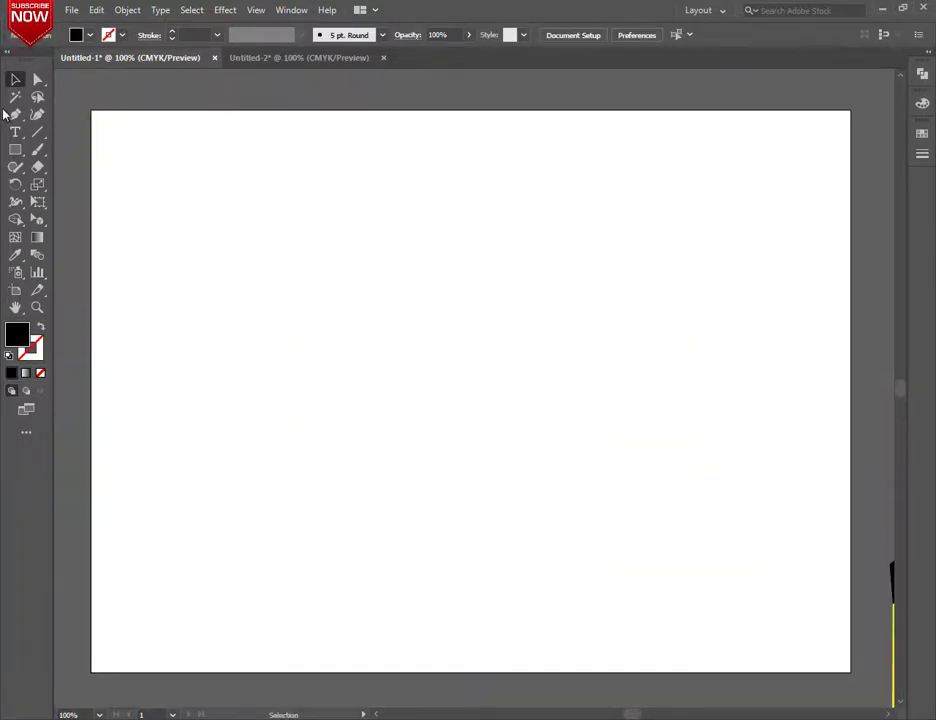
- Draw a black road strip with the Pen tool across the full width of the artboard's lower edge
click(850, 601)
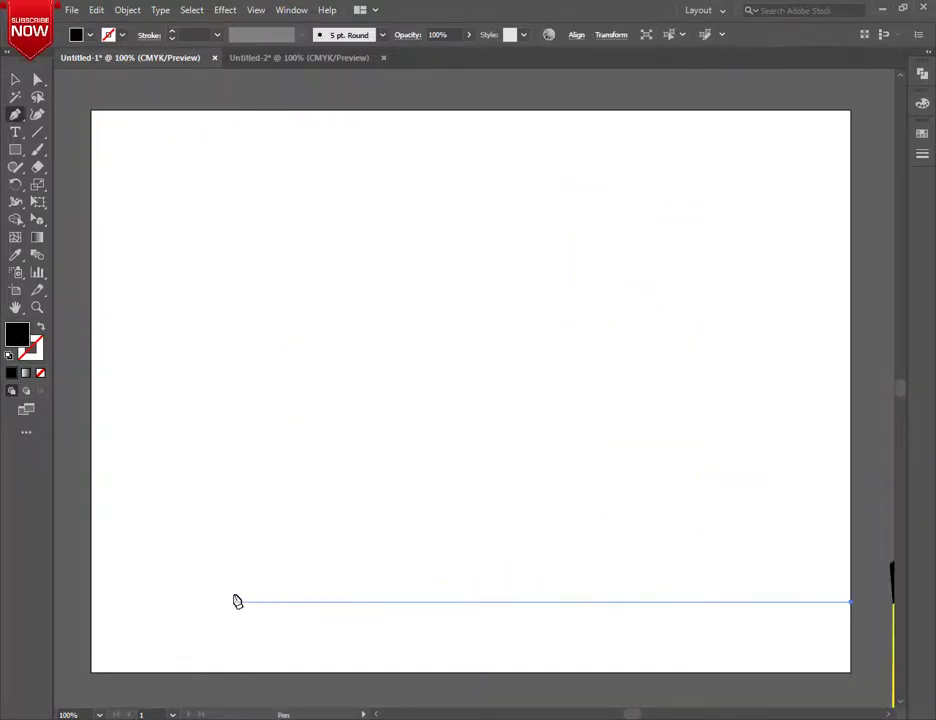
click(92, 602)
click(92, 673)
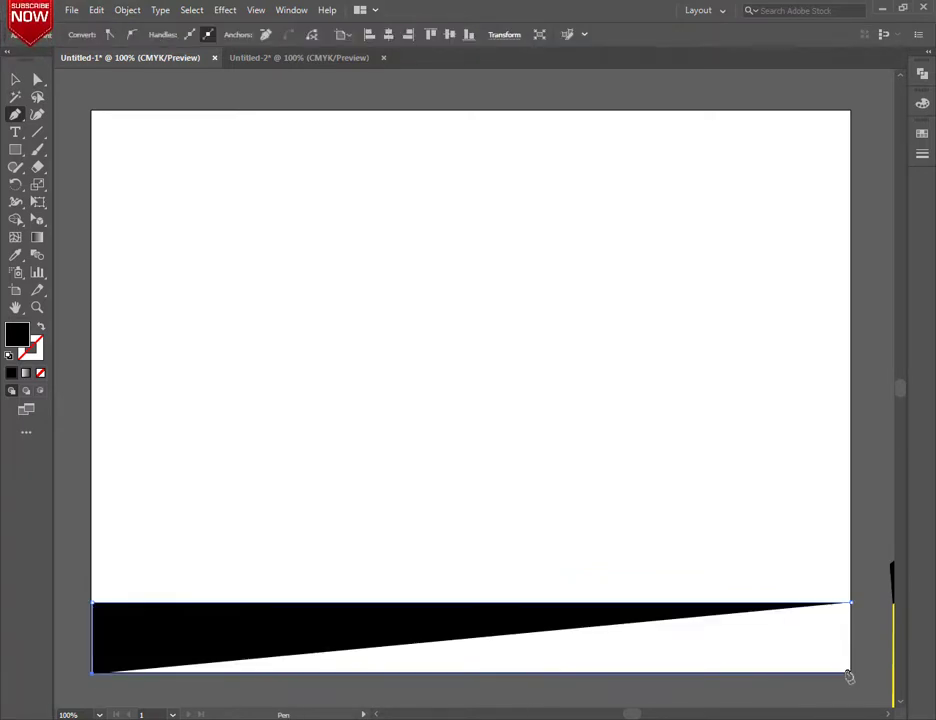
click(849, 673)
- Raise the road strip's two upper corner points with Direct Selection to make the road taller
click(37, 79)
drag(84, 476, 712, 641)
drag(849, 602, 846, 556)
drag(790, 470, 852, 556)
mouse_move(88, 555)
mouse_down()
mouse_move(100, 556)
mouse_move(90, 555)
mouse_up()
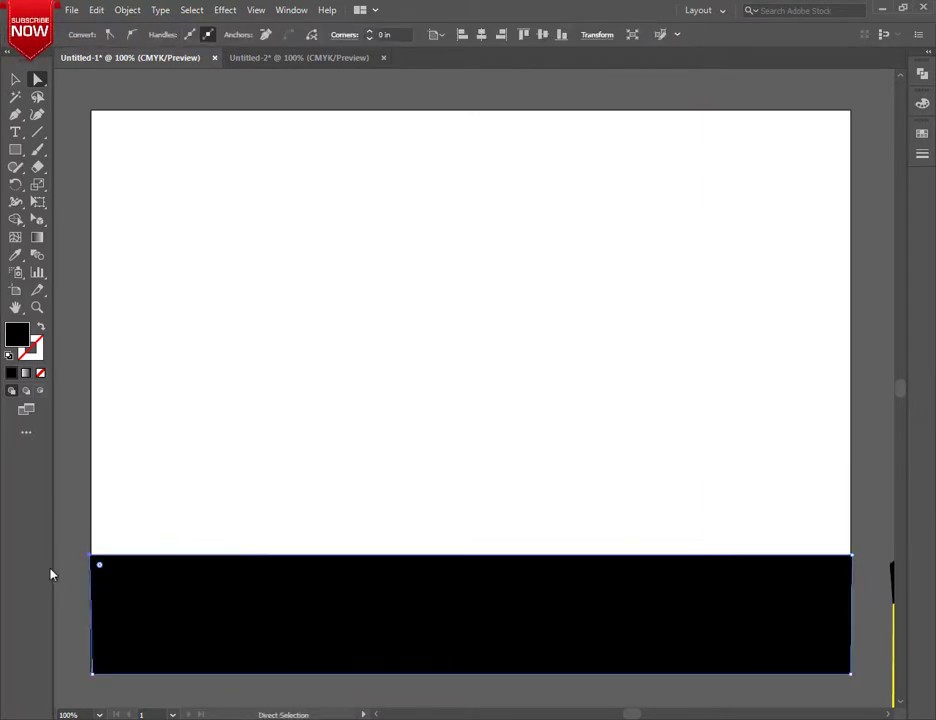
- Align the strip's lower left corner with the artboard edge and move the whole road strip up
click(51, 570)
click(93, 671)
drag(92, 674, 89, 674)
click(251, 372)
drag(366, 580, 366, 495)
- Draw a thin horizontal rectangle above the road and give it a white fill
key(m)
drag(355, 297, 402, 318)
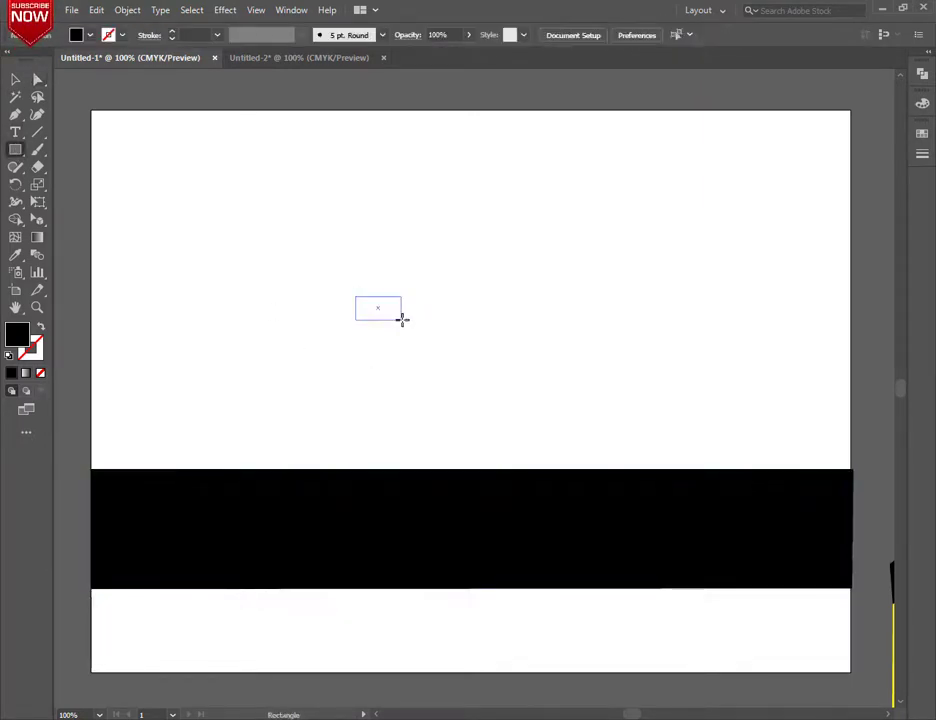
drag(466, 310, 466, 311)
click(42, 373)
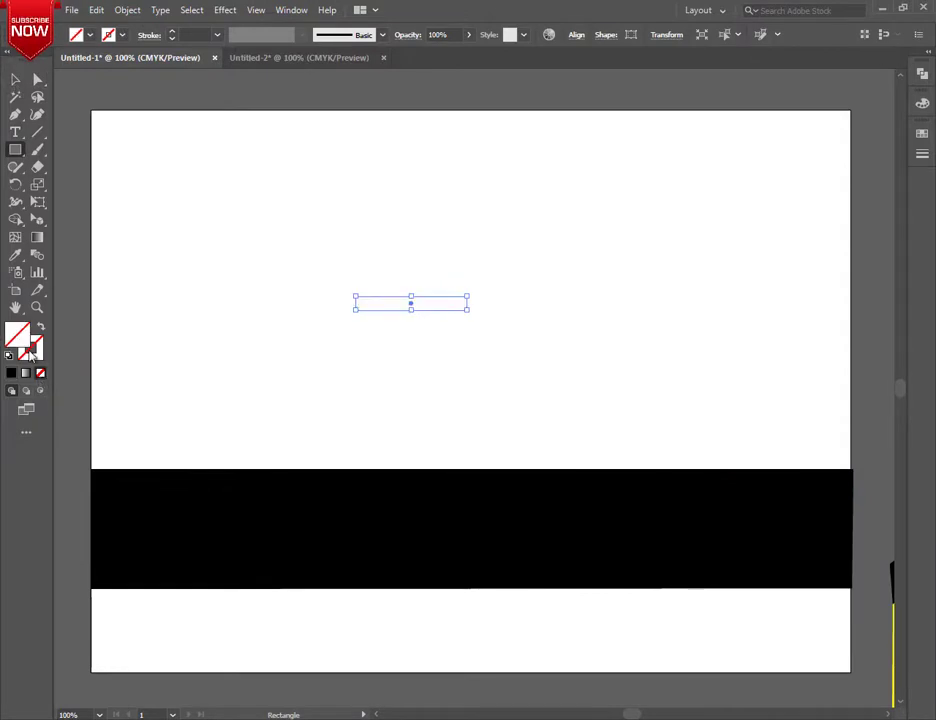
click(16, 255)
click(285, 230)
- Place the white dash on the road's left end, copy it to the right and repeat the copy three times
key(v)
drag(301, 223, 448, 345)
drag(420, 301, 189, 523)
drag(177, 528, 347, 533)
key(ctrl+d)
key(ctrl+d)
key(ctrl+d)
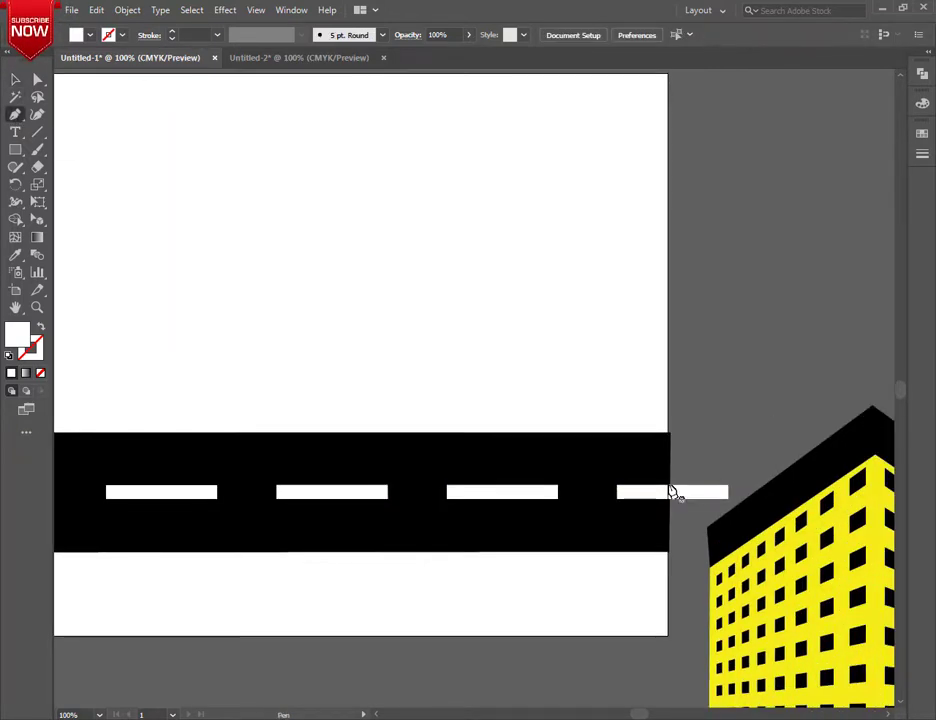
- Redraw the last white dash so it ends at the artboard's edge and delete the overhanging original dash
click(668, 491)
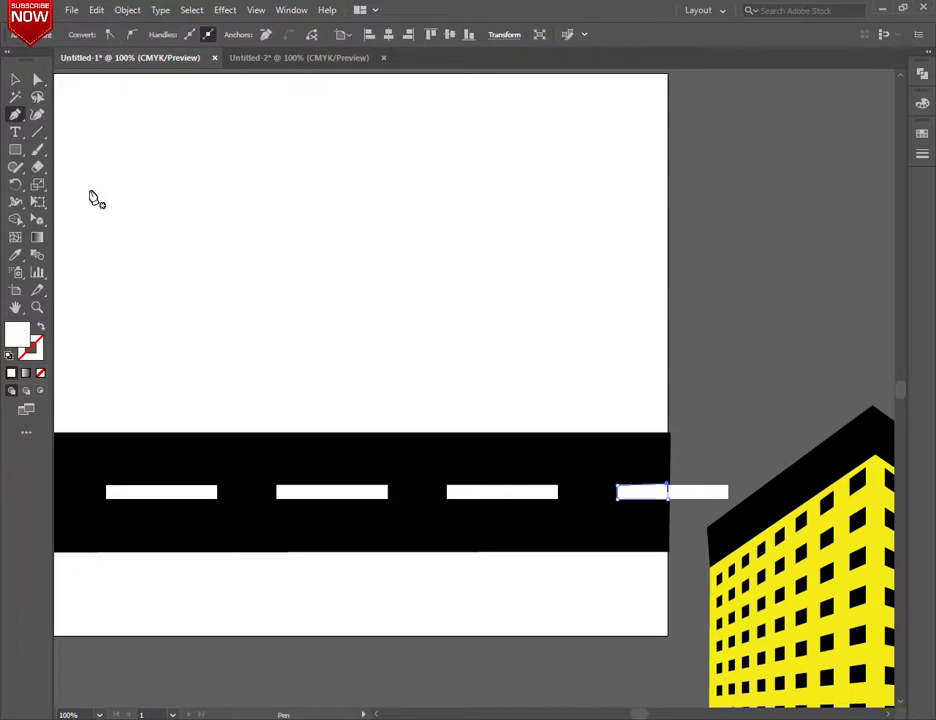
key(v)
click(672, 491)
key(Delete)
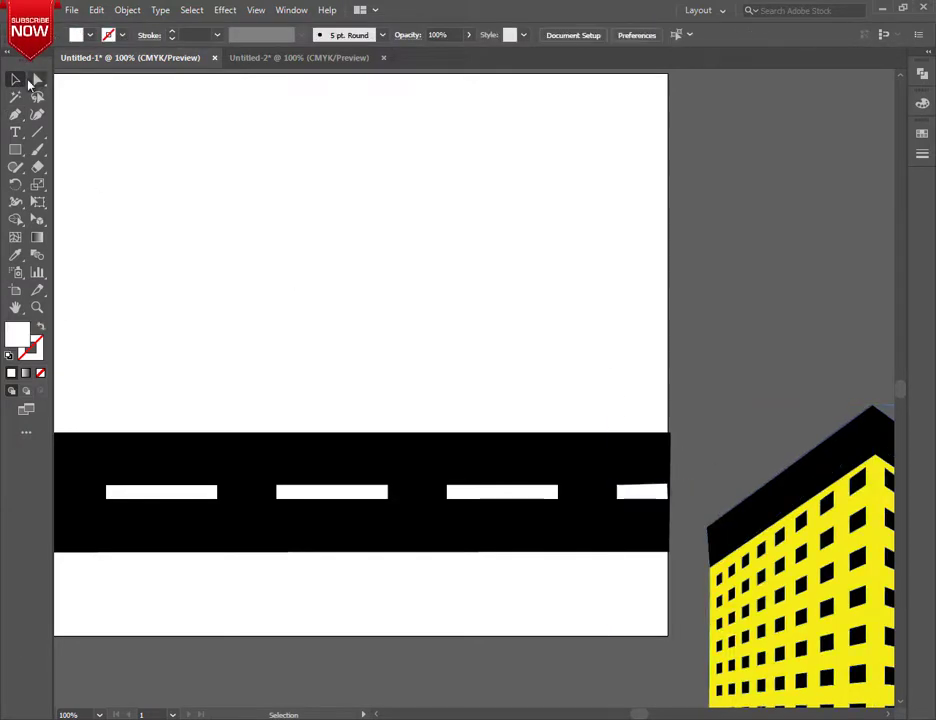
- Align the shortened dash's two right corner points with the road's right edge using Direct Selection
click(15, 114)
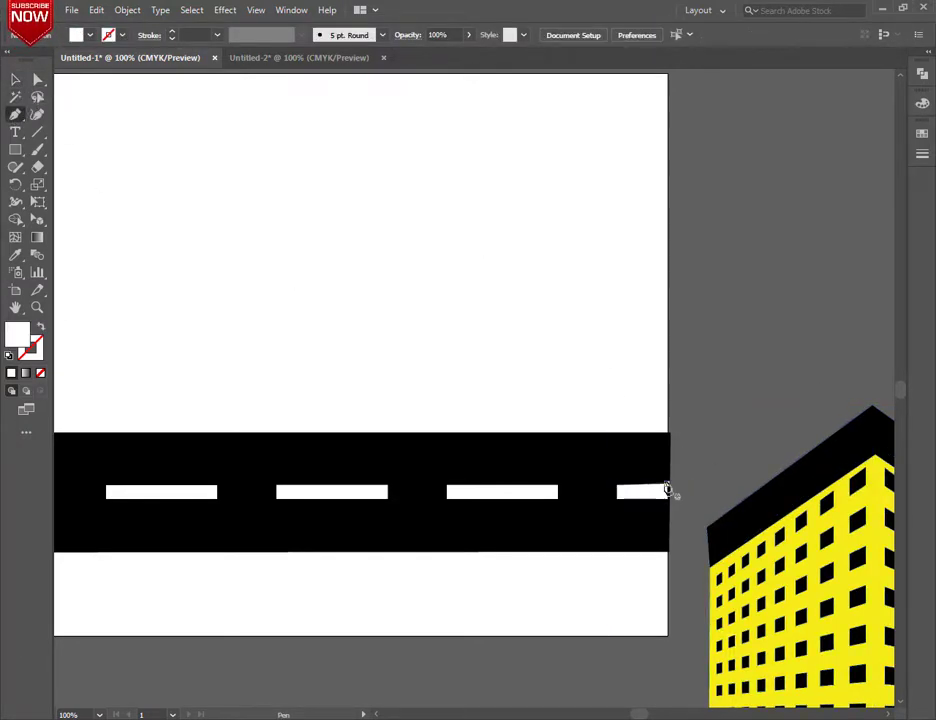
click(657, 496)
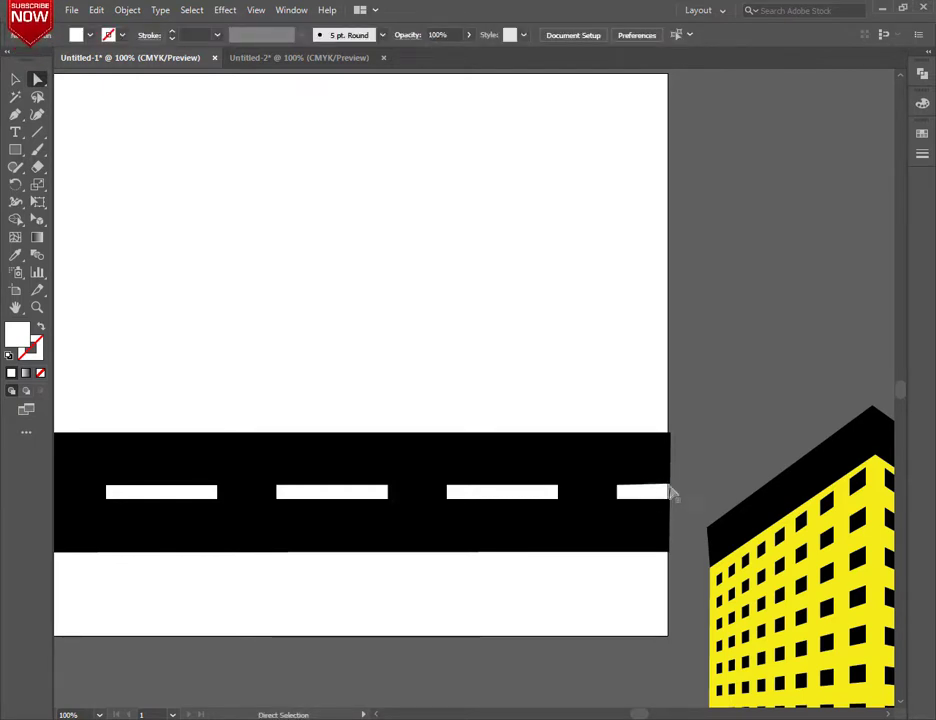
click(669, 486)
click(618, 322)
click(670, 499)
click(321, 236)
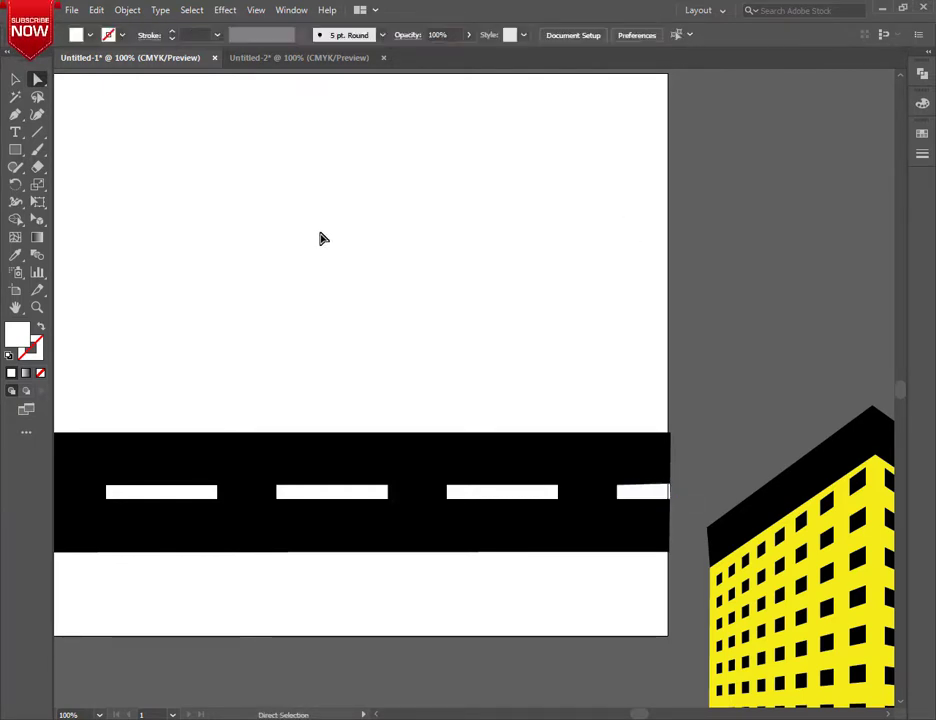
- Select the road together with its dashes and move it down to the artboard's lower edge
drag(313, 142, 516, 606)
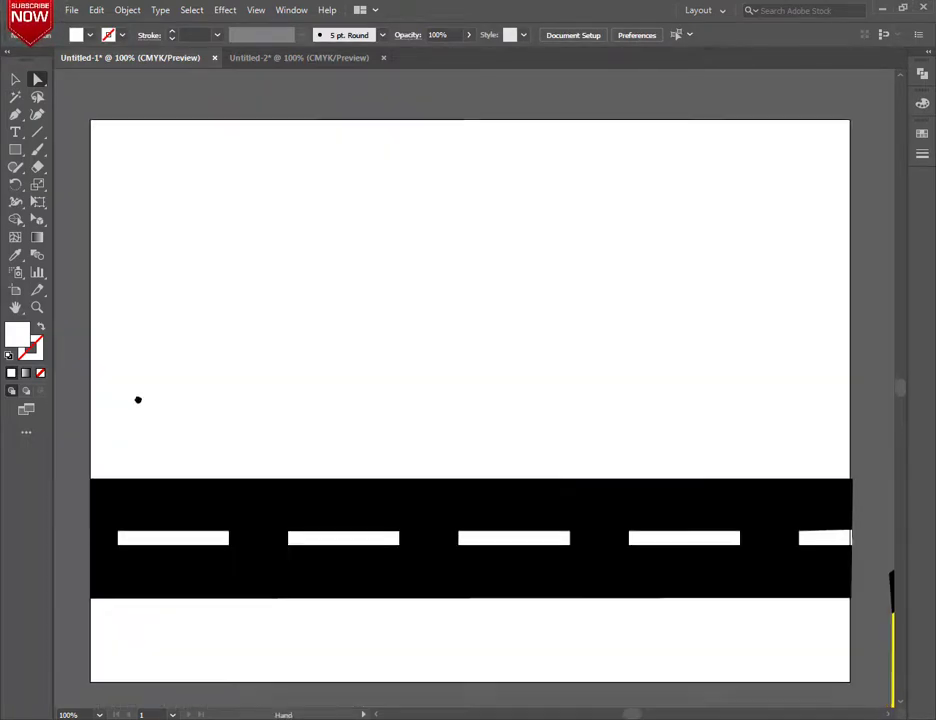
key(v)
scroll(658, 601, down, 1)
scroll(200, 618, down, 3)
click(476, 455)
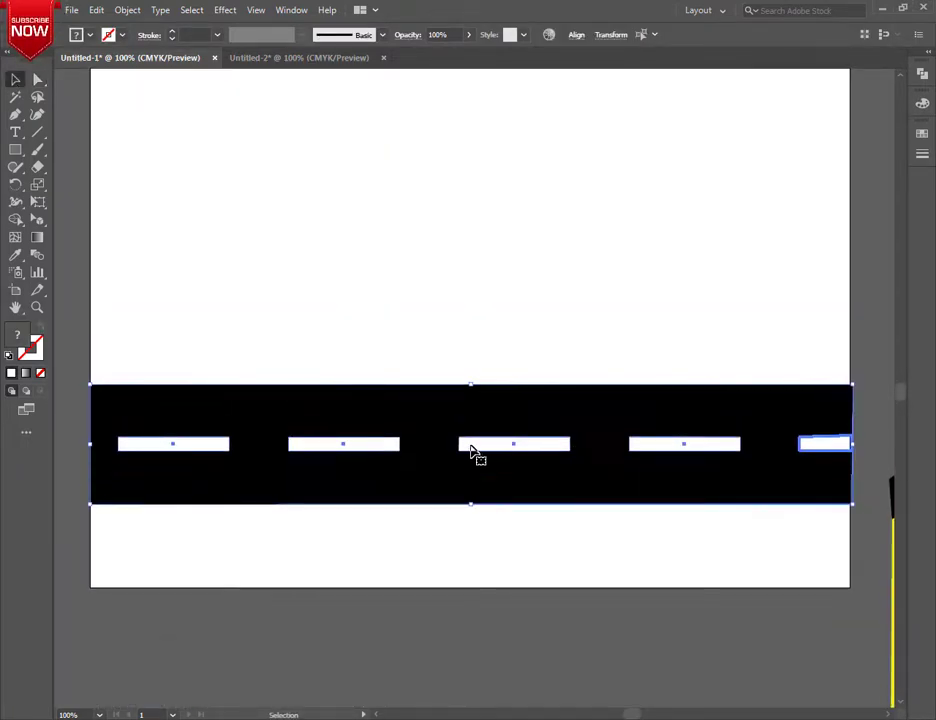
drag(476, 455, 470, 539)
click(676, 444)
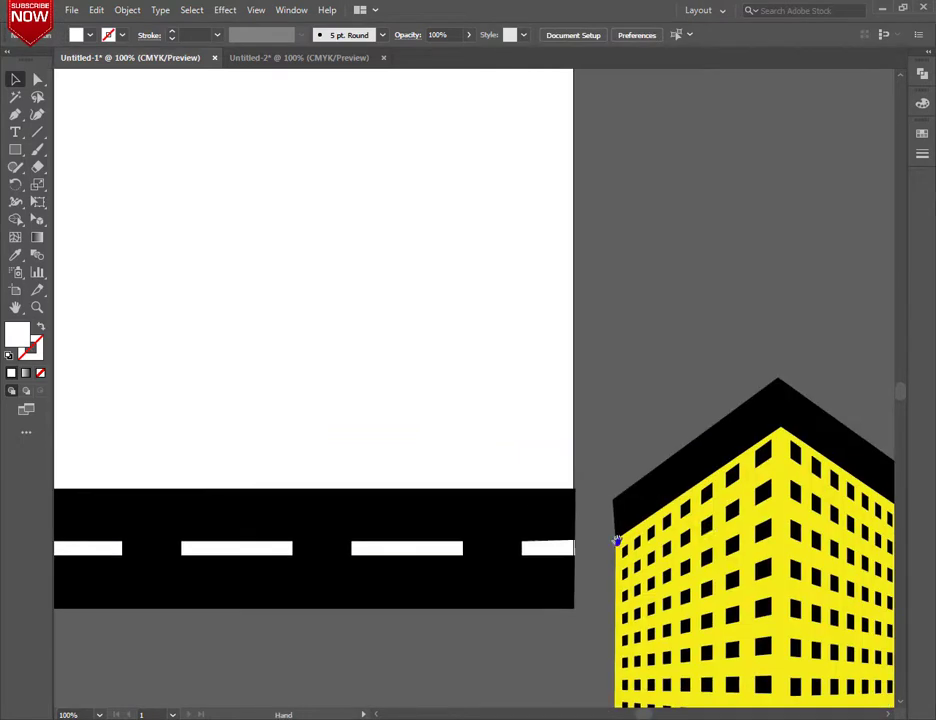
- Move the building onto the left part of the artboard with its lowest corner resting on the road's upper edge
drag(661, 588, 232, 264)
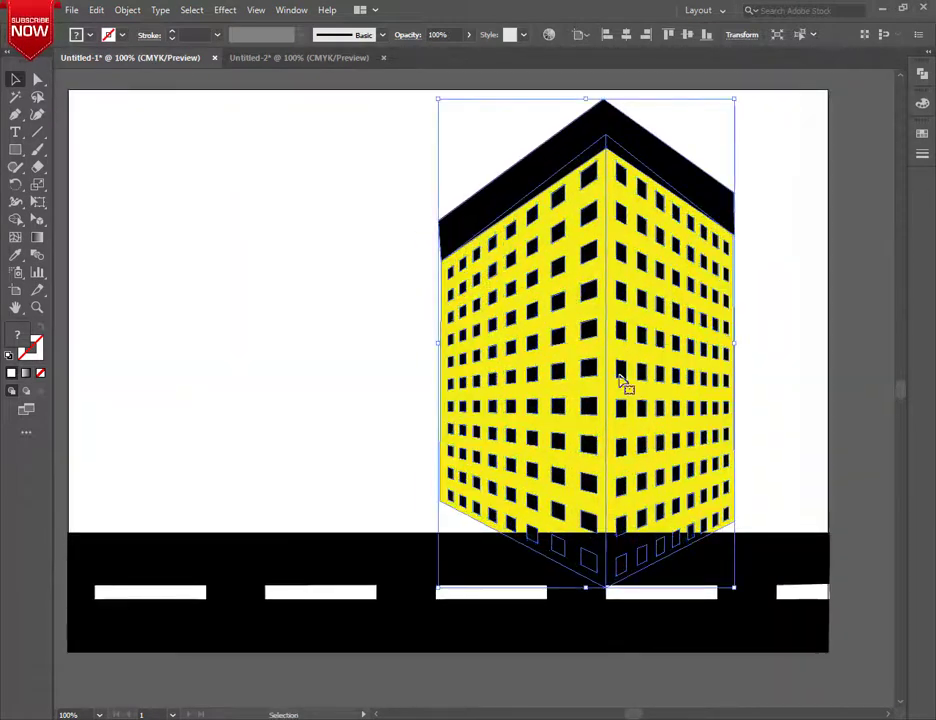
drag(620, 380, 250, 410)
click(37, 79)
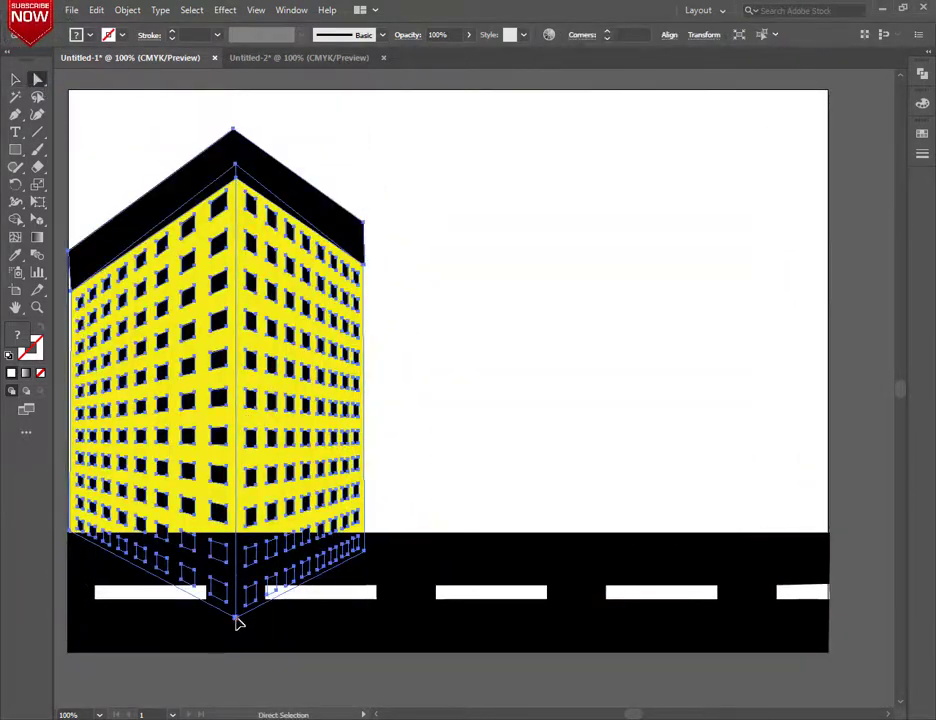
click(234, 541)
drag(234, 541, 240, 606)
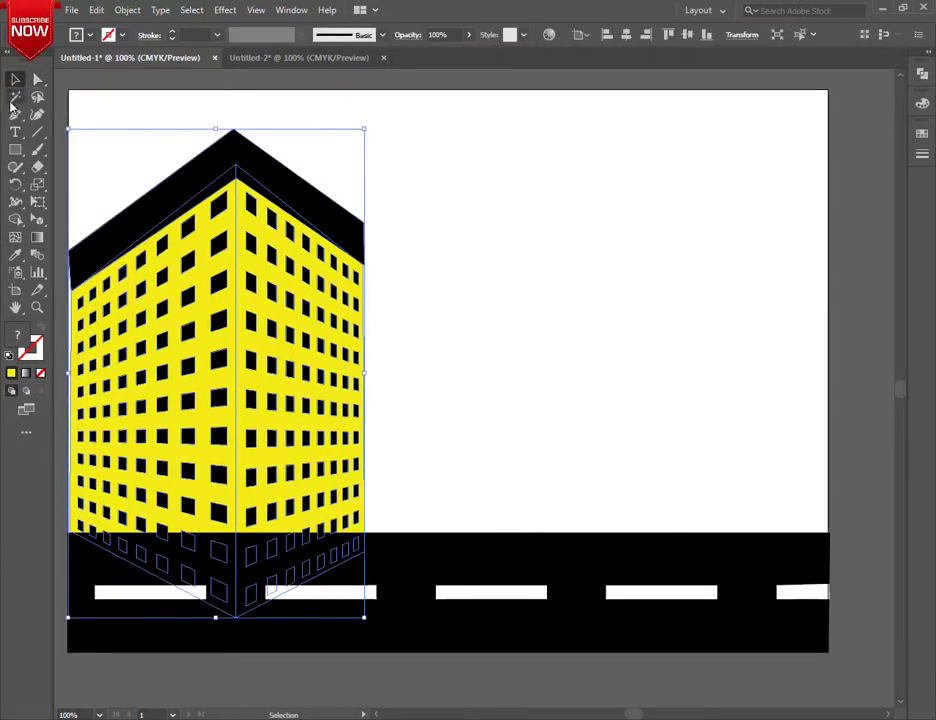
click(37, 79)
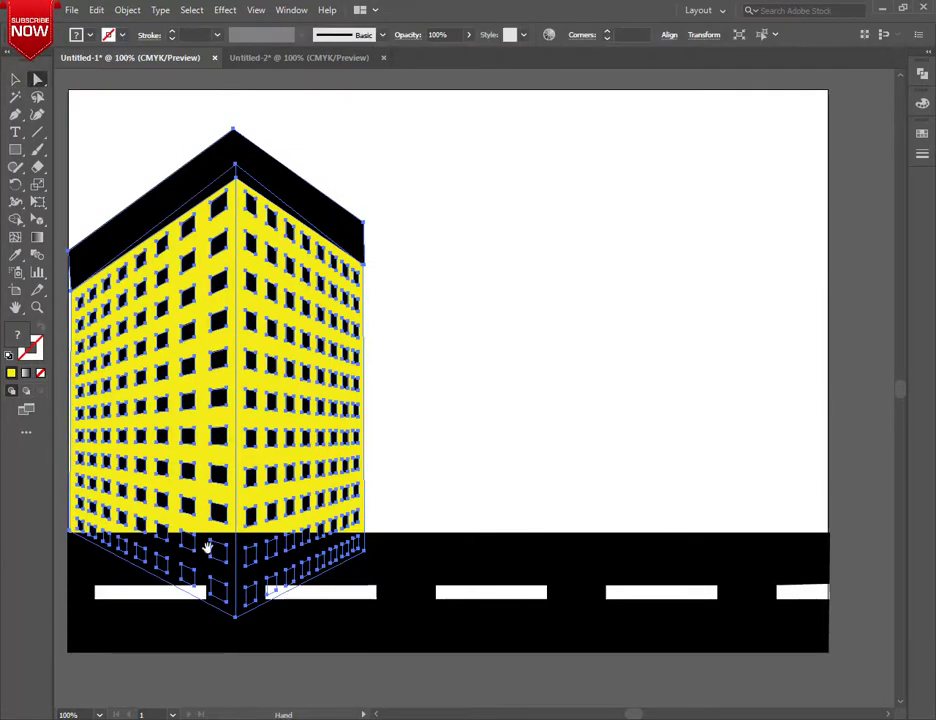
drag(237, 617, 240, 533)
click(404, 416)
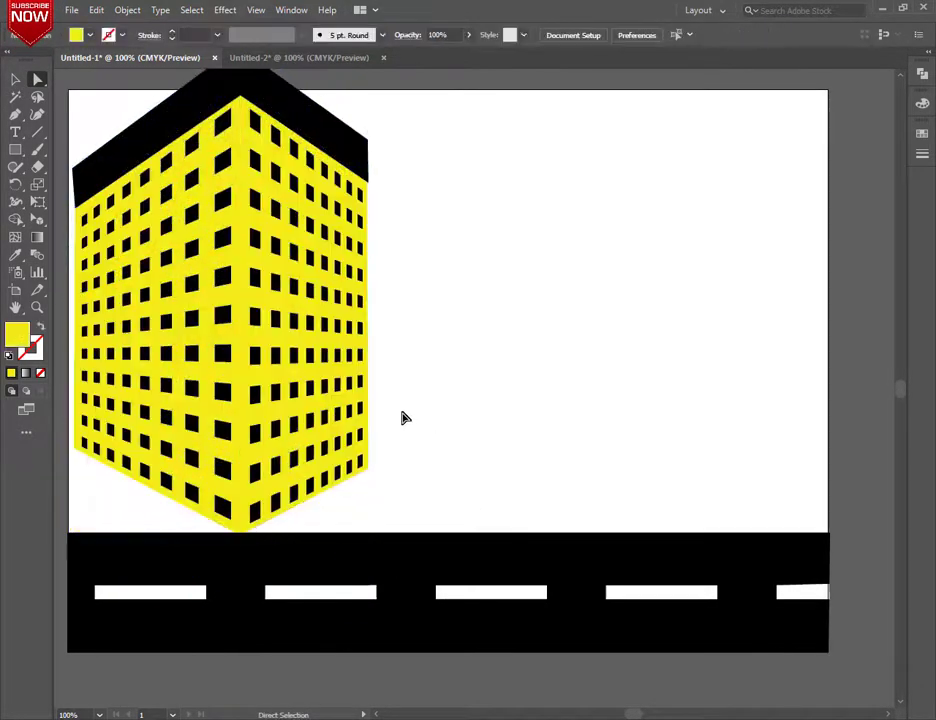
- Try to pull the right wall's outer lower corner down to the road's upper edge
key(space)
drag(397, 416, 397, 486)
click(190, 287)
key(v)
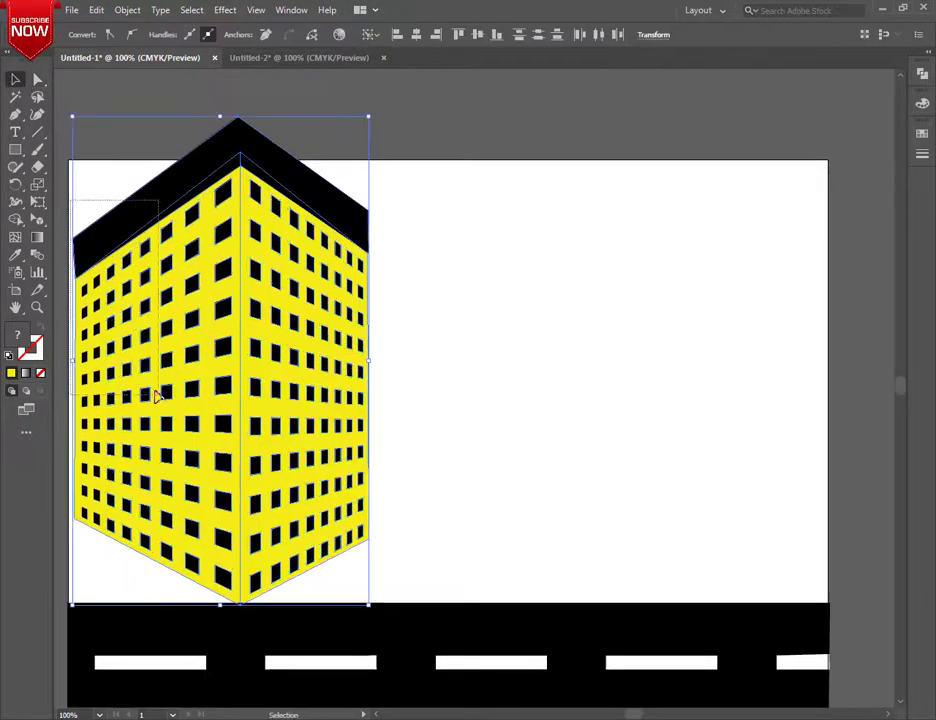
key(ctrl+a)
click(37, 80)
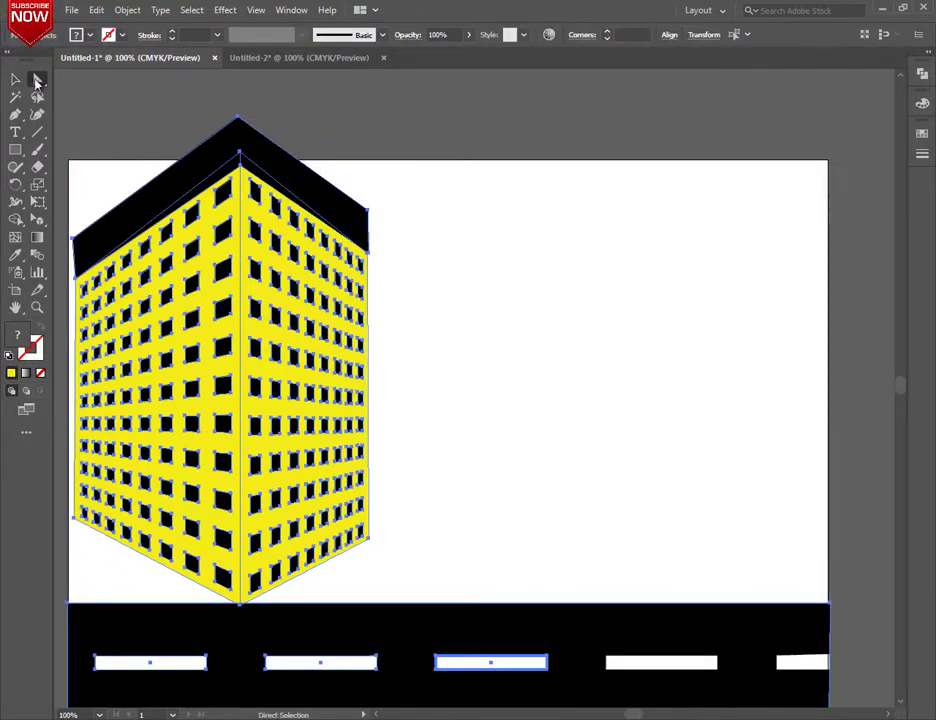
drag(369, 546, 371, 605)
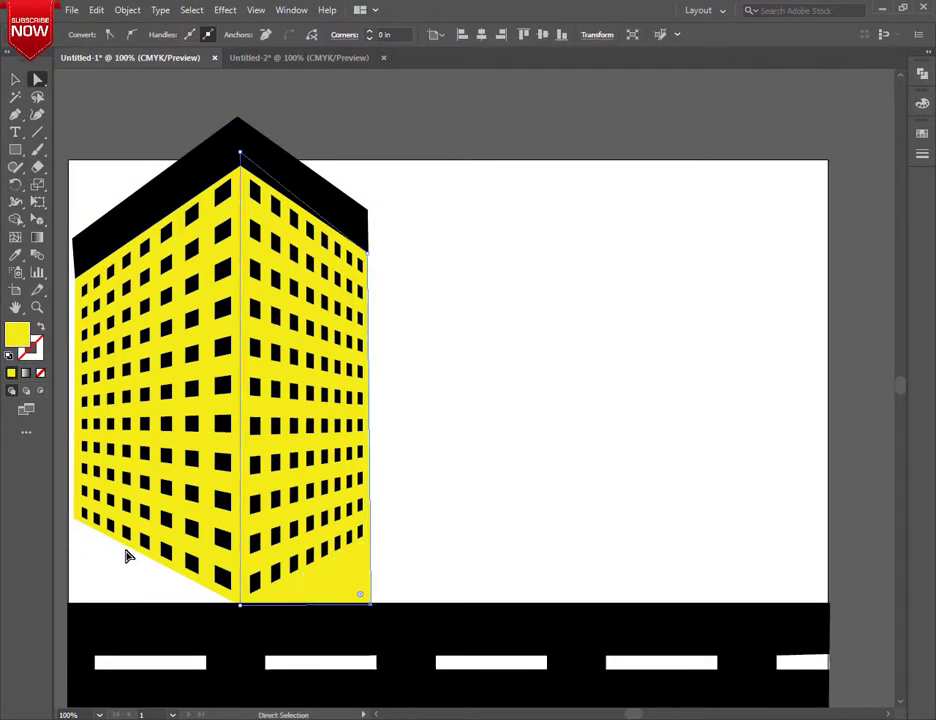
key(ctrl+z)
- Try to adjust the building's right wall again with the road left out of the selection
drag(254, 108, 361, 609)
shift+click(480, 617)
click(37, 80)
click(366, 556)
key(v)
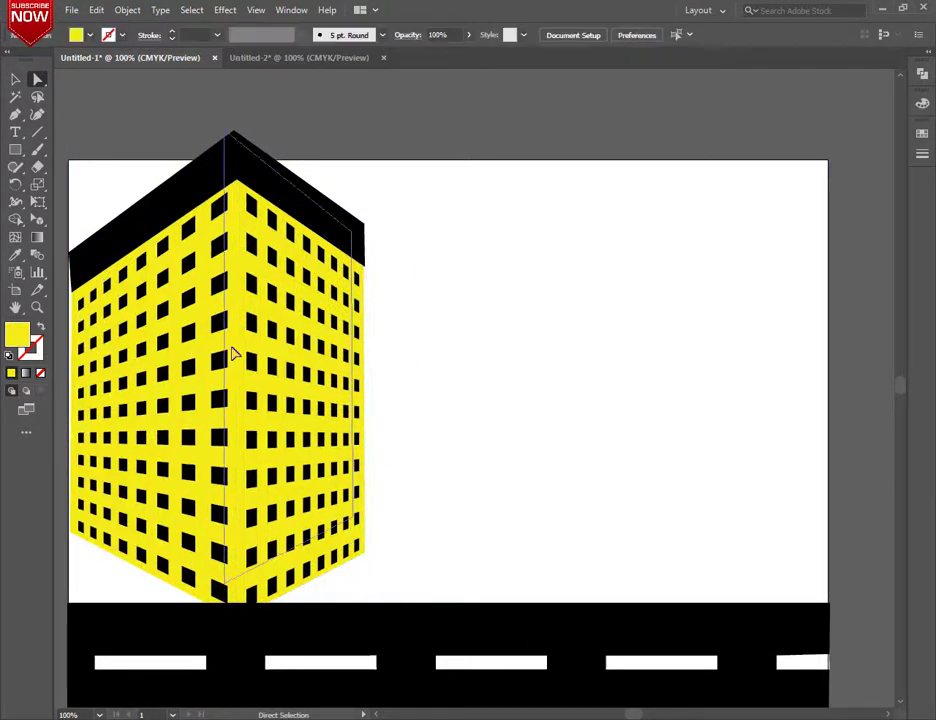
click(232, 360)
- Select the whole building without the road and move it clear above the road's upper edge
drag(98, 312, 425, 648)
shift+click(225, 628)
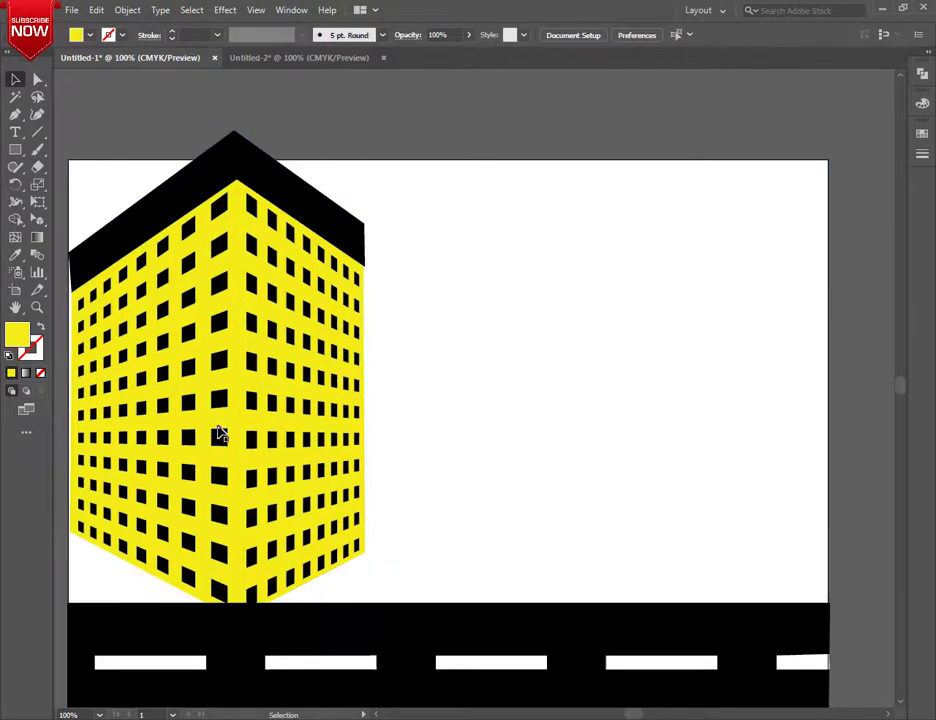
drag(219, 432, 569, 369)
click(785, 554)
drag(596, 328, 283, 322)
click(527, 481)
key(p)
drag(280, 589, 390, 460)
click(215, 585)
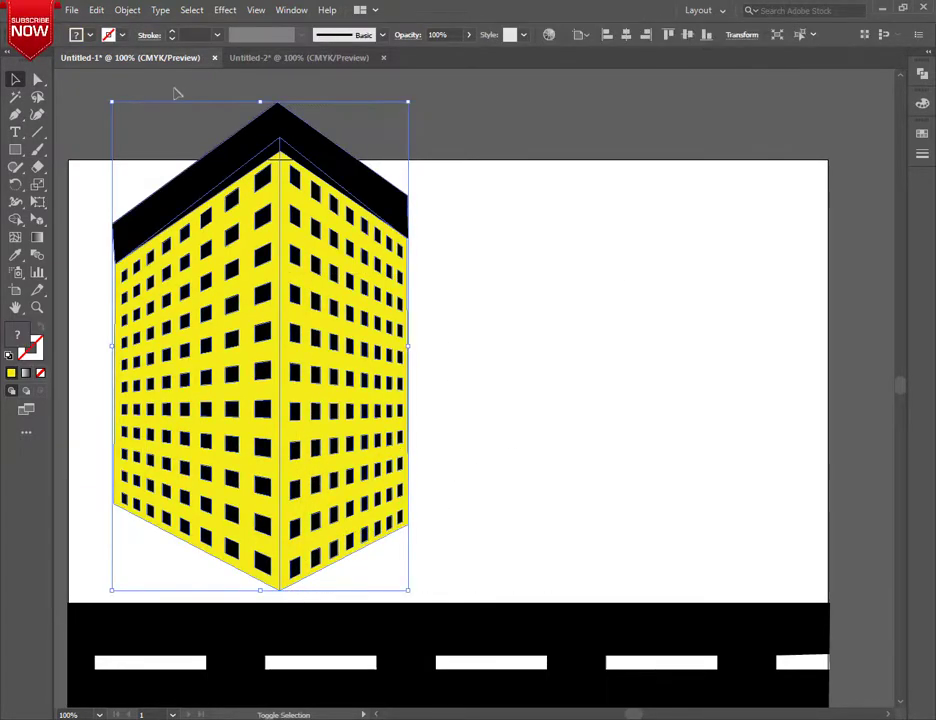
- Scale the building down and stand it on the road's upper edge near the artboard's right side
click(173, 93)
drag(280, 163, 256, 227)
click(490, 362)
drag(382, 649, 360, 586)
mouse_move(262, 463)
mouse_down()
mouse_move(253, 478)
mouse_move(252, 468)
mouse_up()
drag(349, 588, 275, 489)
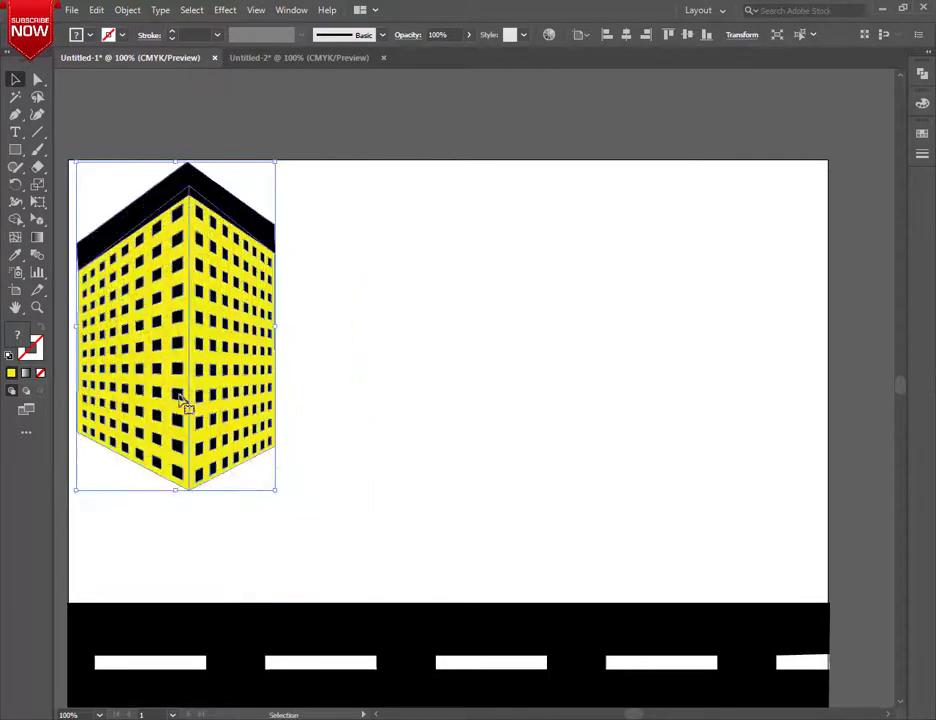
drag(184, 403, 735, 520)
- Copy the building to the middle of the artboard and enlarge the copy so it stands taller than the original
drag(737, 522, 398, 515)
drag(371, 273, 338, 231)
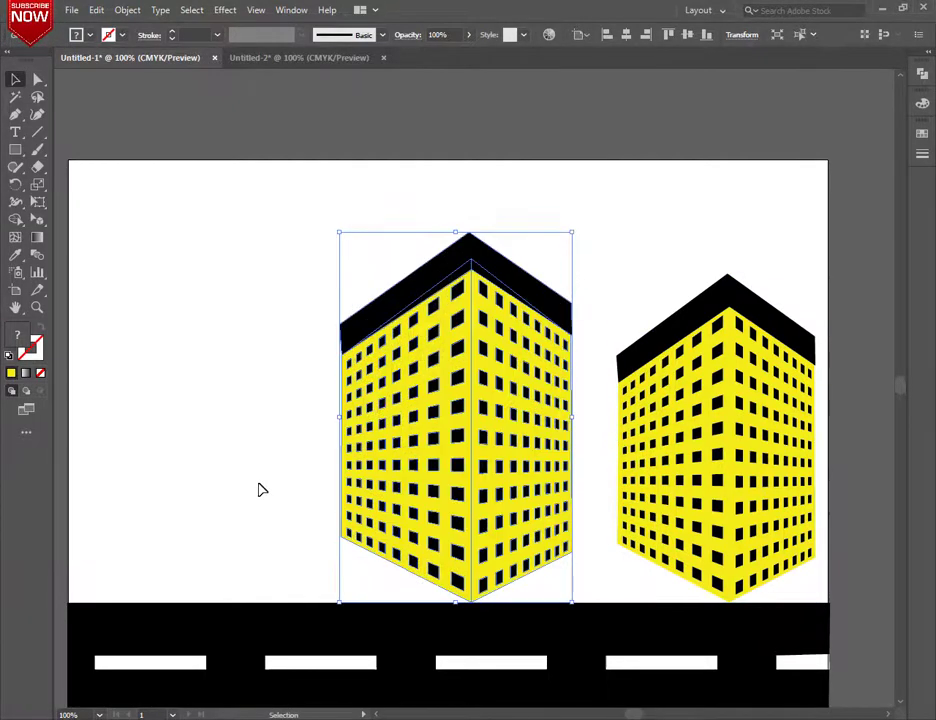
click(260, 486)
- Select the middle building's right wall and fill it with magenta #ff00e1
click(437, 560)
click(556, 608)
click(560, 586)
click(531, 530)
double_click(17, 335)
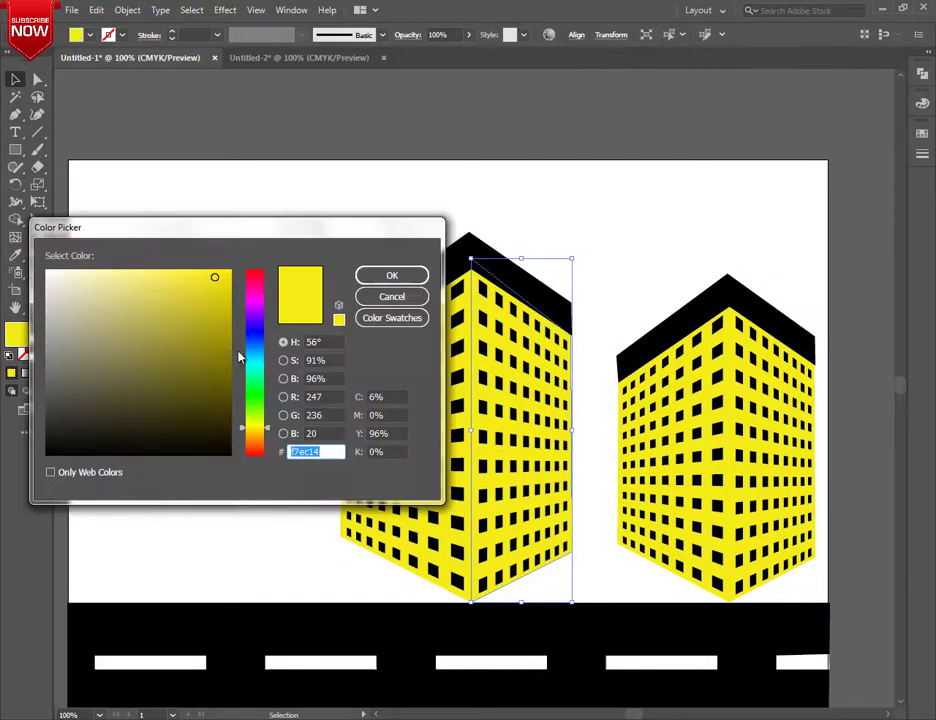
click(255, 303)
drag(224, 275, 231, 270)
click(392, 277)
- Refine the middle building's right wall fill to C 0, M 100, Y 0, K 0
double_click(20, 337)
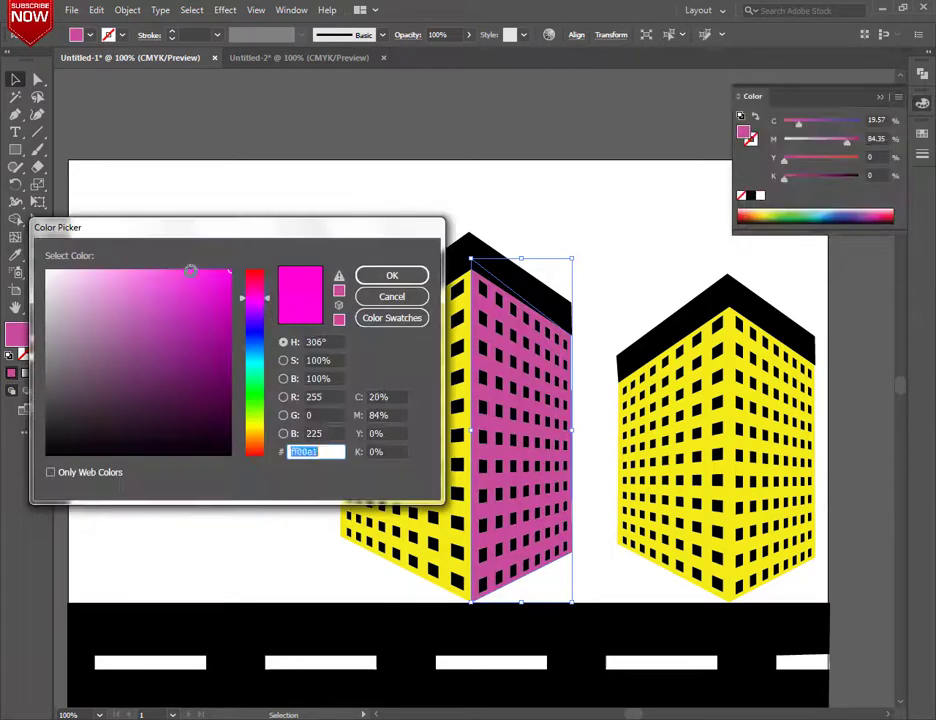
click(390, 276)
drag(253, 365, 307, 413)
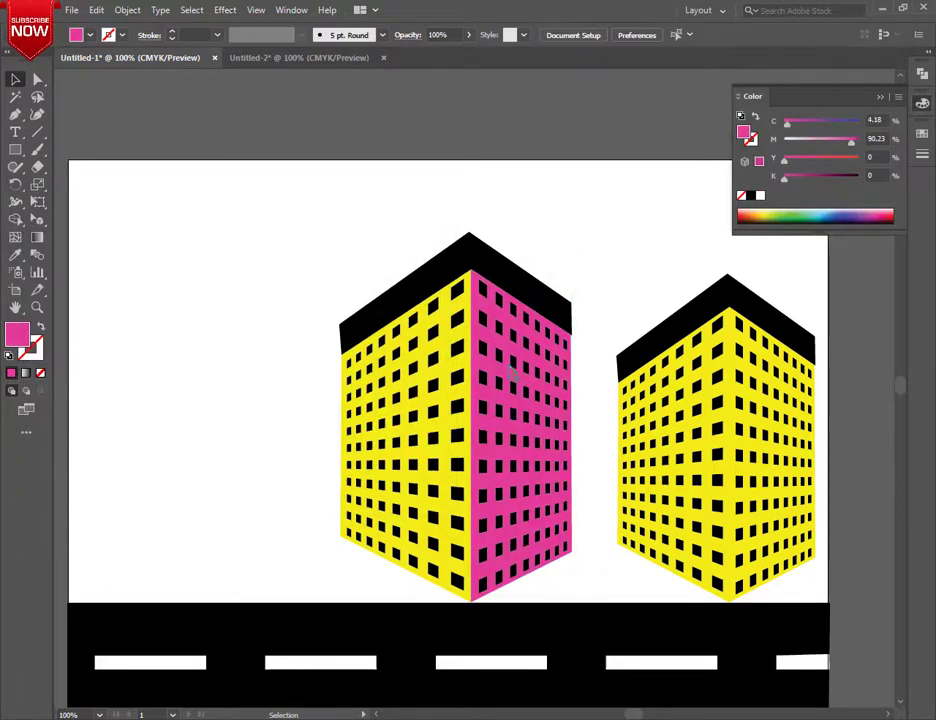
click(520, 290)
drag(851, 142, 860, 142)
click(238, 388)
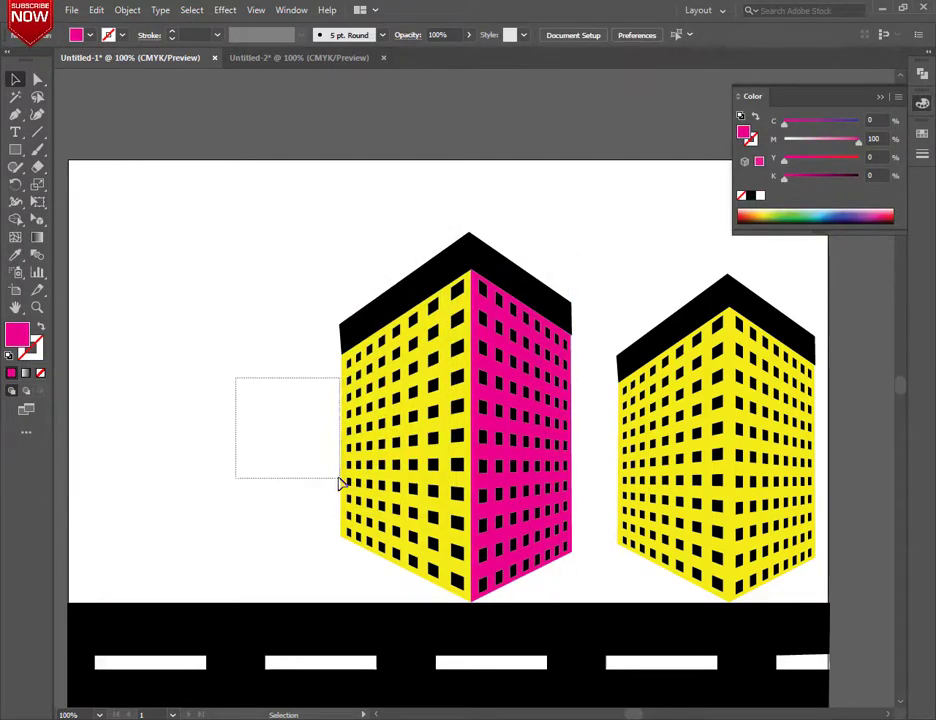
- Apply the right wall's pink fill to the middle building's left wall with the Eyedropper
drag(339, 483, 345, 483)
key(i)
click(481, 403)
- Select the whole pink building with its roof and windows and group its parts
key(v)
drag(91, 193, 572, 589)
drag(272, 244, 577, 593)
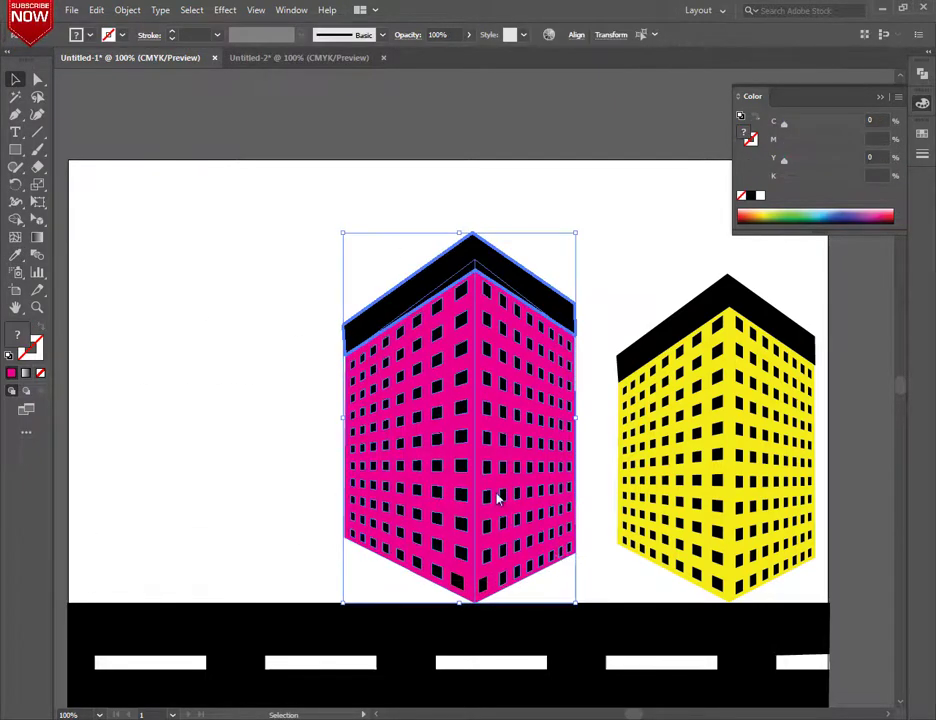
right_click(497, 498)
click(530, 292)
click(280, 450)
drag(483, 485, 455, 479)
key(ctrl+z)
drag(406, 366, 402, 365)
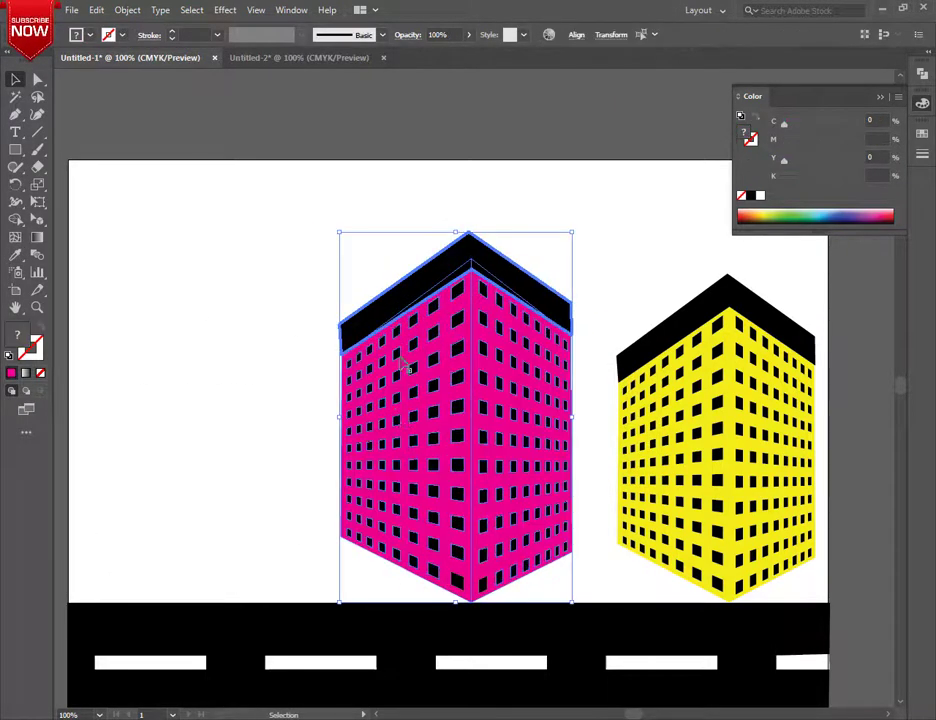
drag(203, 255, 577, 600)
- Place a smaller copy of the pink building on its left and shift the original slightly right
drag(432, 445, 152, 421)
click(288, 320)
alt+drag(400, 514, 451, 514)
drag(235, 470, 286, 470)
drag(353, 594, 335, 557)
- Ungroup the left building and fill both of its walls with a dark blue
right_click(197, 411)
click(240, 531)
click(367, 221)
drag(250, 569, 172, 557)
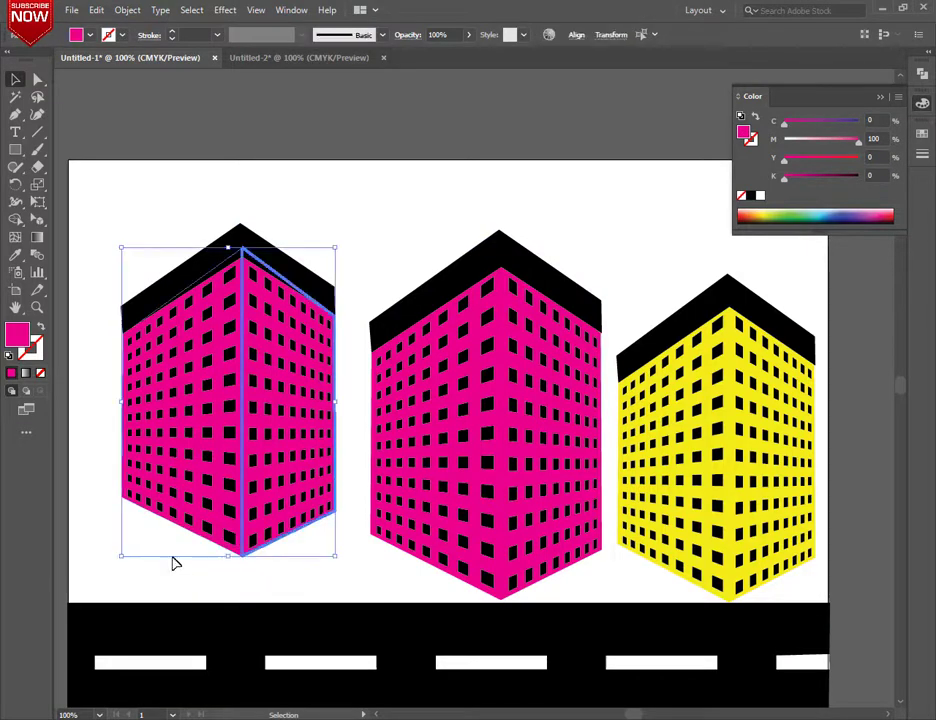
double_click(10, 335)
drag(255, 288, 255, 330)
click(391, 276)
- Try other shades on the left building's walls, including full magenta in the mix and bright blue #0843ff
drag(844, 143, 861, 156)
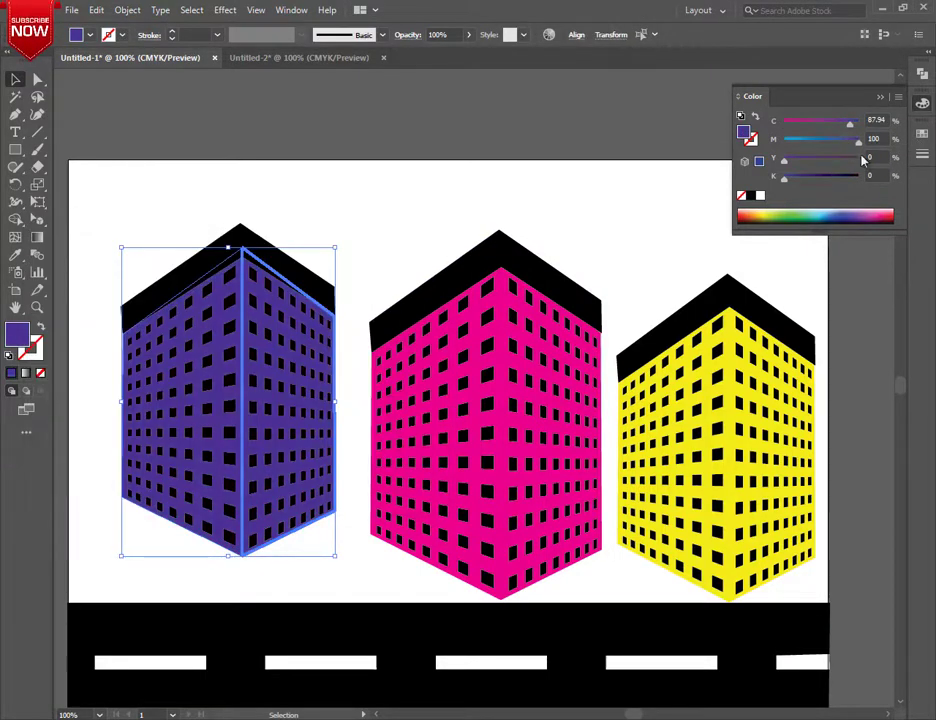
key(ctrl+z)
double_click(17, 335)
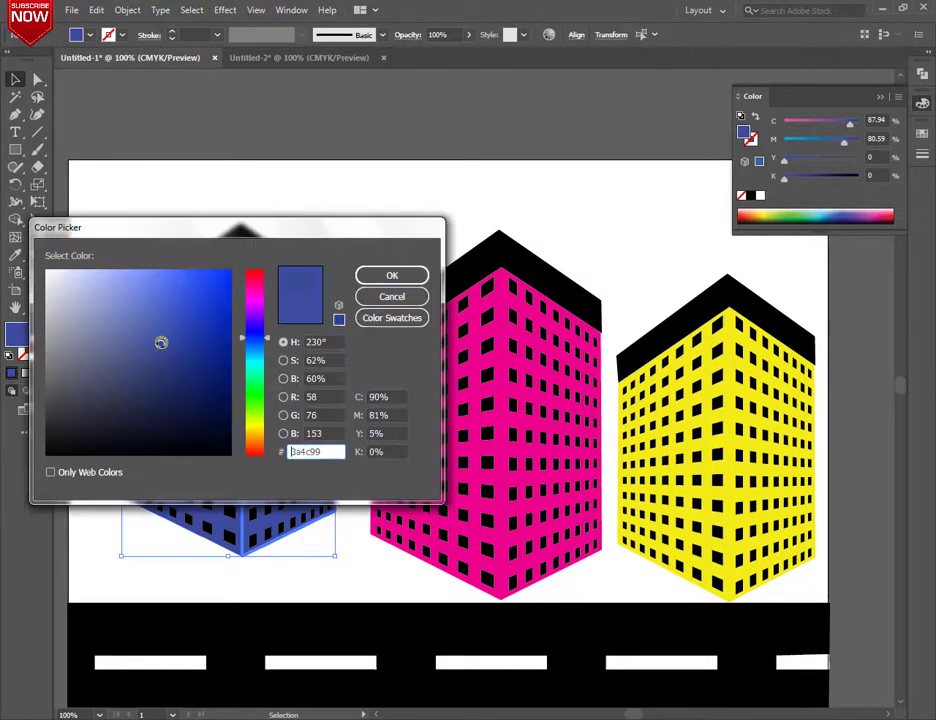
click(161, 338)
click(375, 276)
double_click(17, 338)
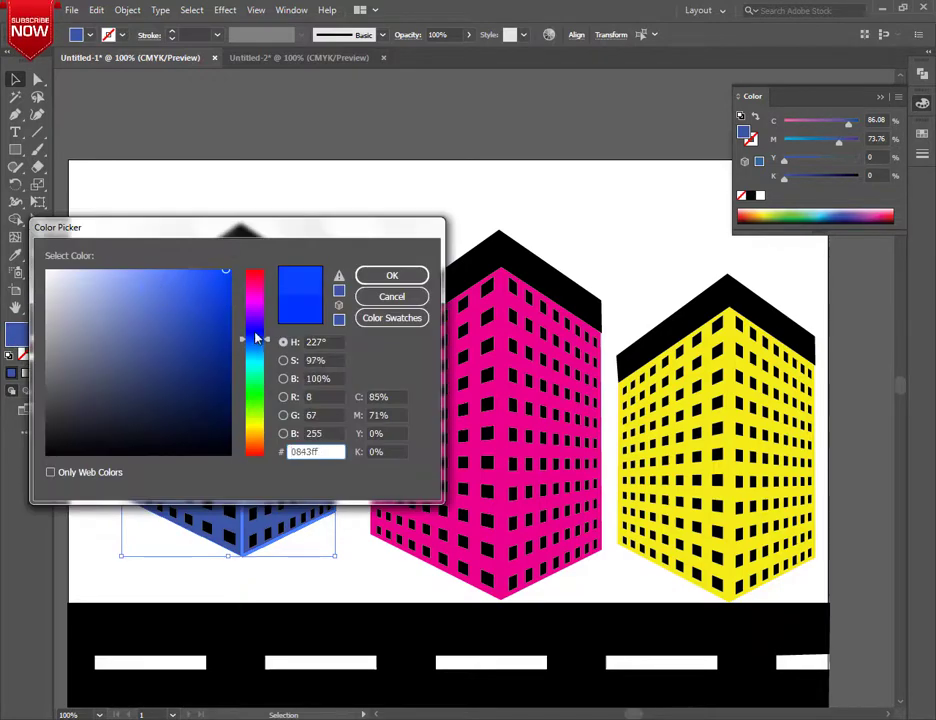
click(391, 275)
- Set the left building's wall fill to C 100, M 36, Y 0, K 0
click(838, 209)
drag(838, 209, 841, 215)
drag(832, 139, 812, 141)
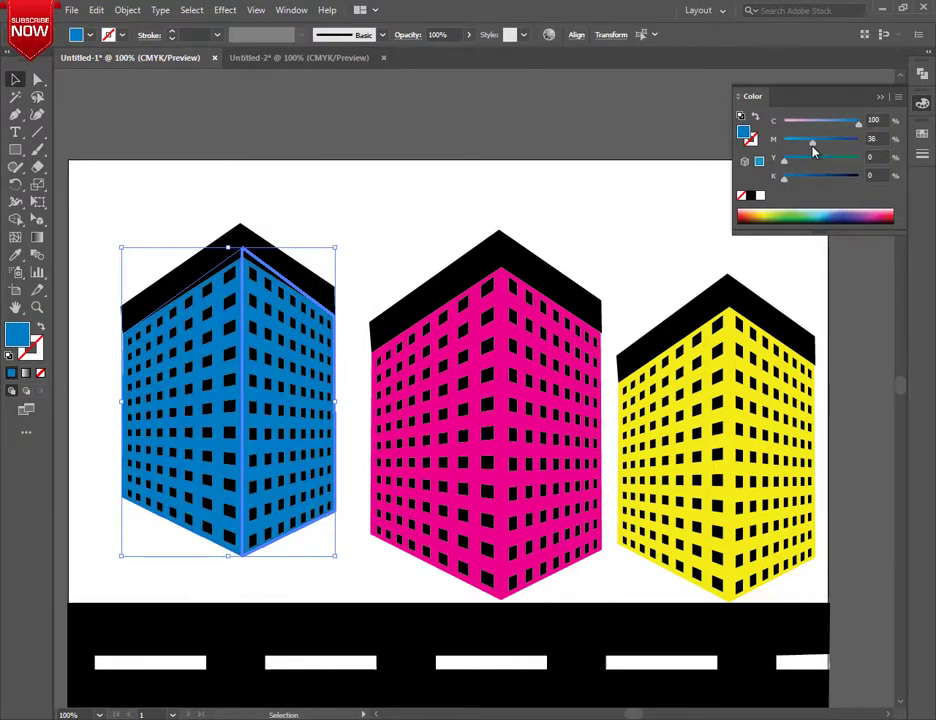
click(332, 570)
- Group all parts of the blue building and move it down onto the road's upper edge
drag(329, 565, 330, 566)
right_click(268, 418)
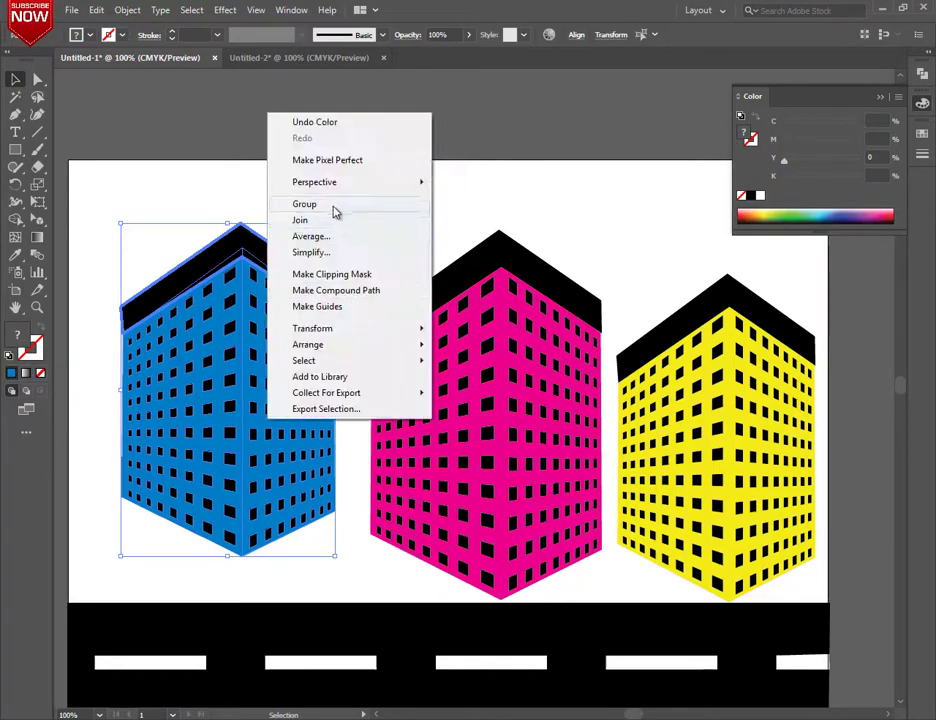
click(334, 206)
drag(242, 397, 222, 446)
- Shift the pink building slightly left and scale the yellow building down, keeping its base on the road's edge
drag(460, 417, 428, 419)
drag(703, 450, 681, 451)
drag(595, 276, 648, 345)
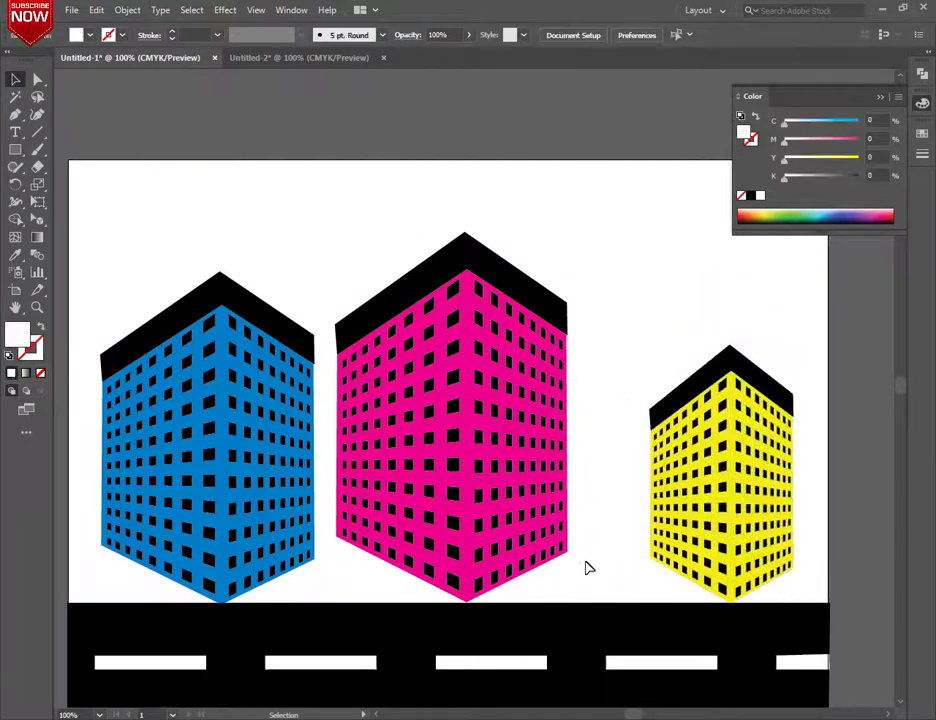
- Move the road with its white dashes down below the artboard
scroll(734, 658, down, 5)
click(175, 463)
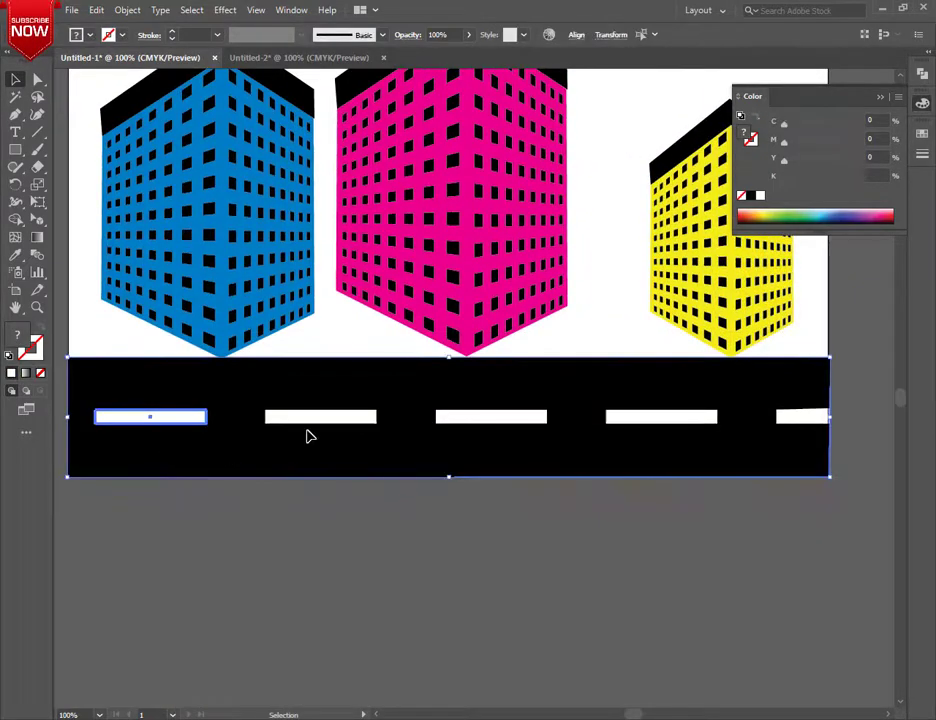
drag(597, 415, 608, 574)
click(424, 378)
scroll(424, 378, up, 4)
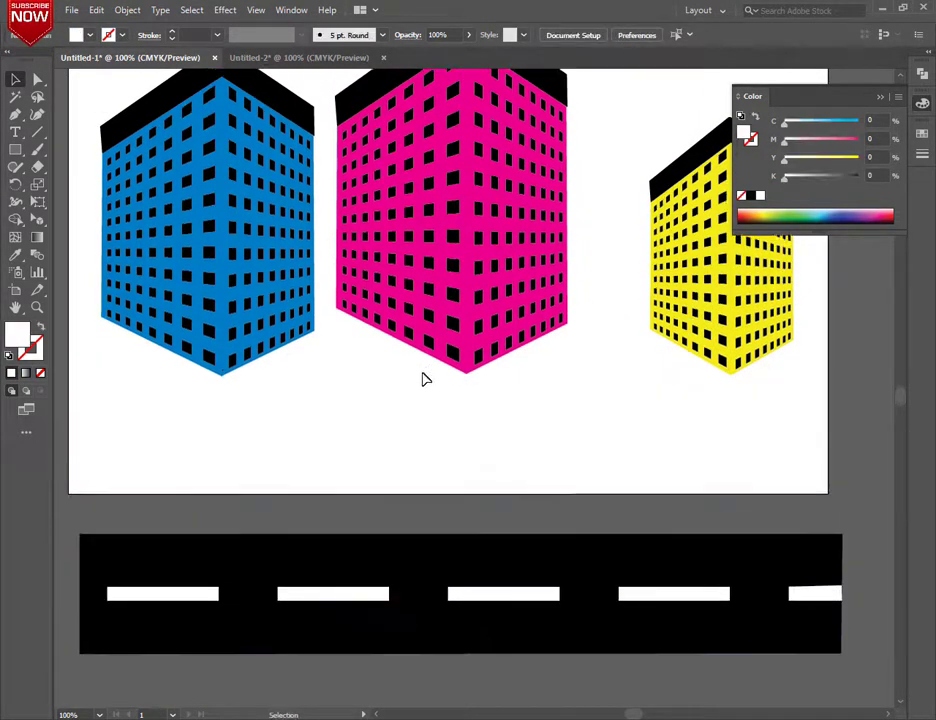
- Move the three buildings off the artboard onto the surrounding empty canvas
key(ctrl+minus)
key(ctrl+minus)
drag(345, 318, 853, 457)
drag(601, 350, 725, 451)
drag(356, 352, 162, 529)
- Select the road together with its dashes and move it farther down, well away from the artboard
drag(234, 489, 668, 562)
right_click(482, 522)
click(528, 308)
drag(485, 521, 527, 712)
key(ctrl+plus)
key(ctrl+plus)
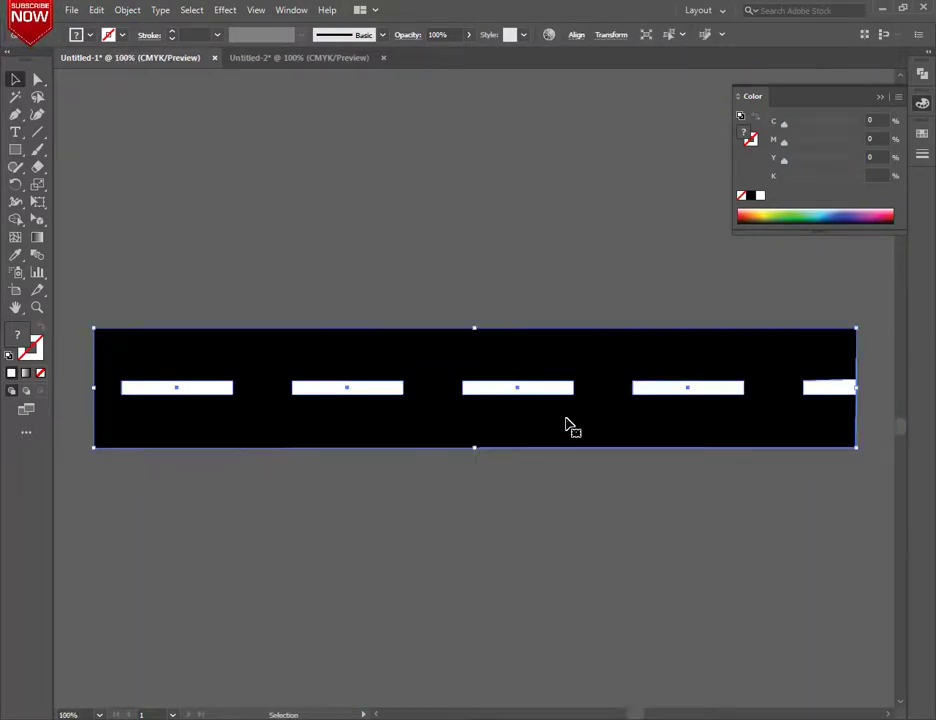
- Draw a rectangle covering the whole empty artboard and fill it with bright cyan blue
key(ctrl+minus)
key(ctrl+minus)
key(ctrl+minus)
click(392, 402)
key(ctrl+plus)
key(ctrl+plus)
key(ctrl+plus)
key(ctrl+plus)
drag(391, 398, 502, 382)
key(ctrl+minus)
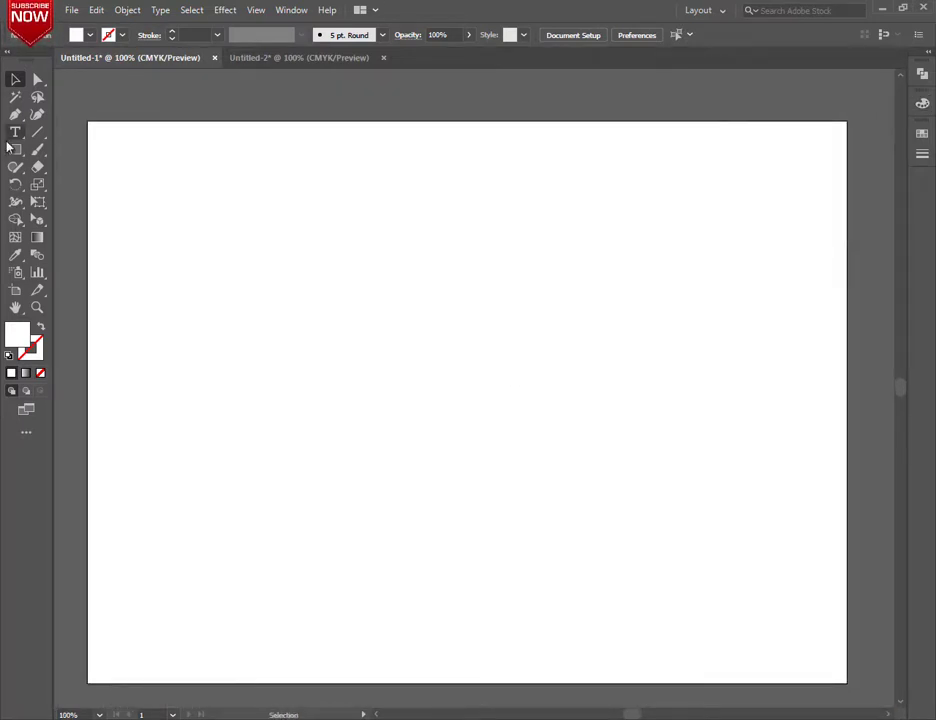
mouse_move(88, 121)
mouse_down()
mouse_move(846, 536)
mouse_move(847, 683)
mouse_up()
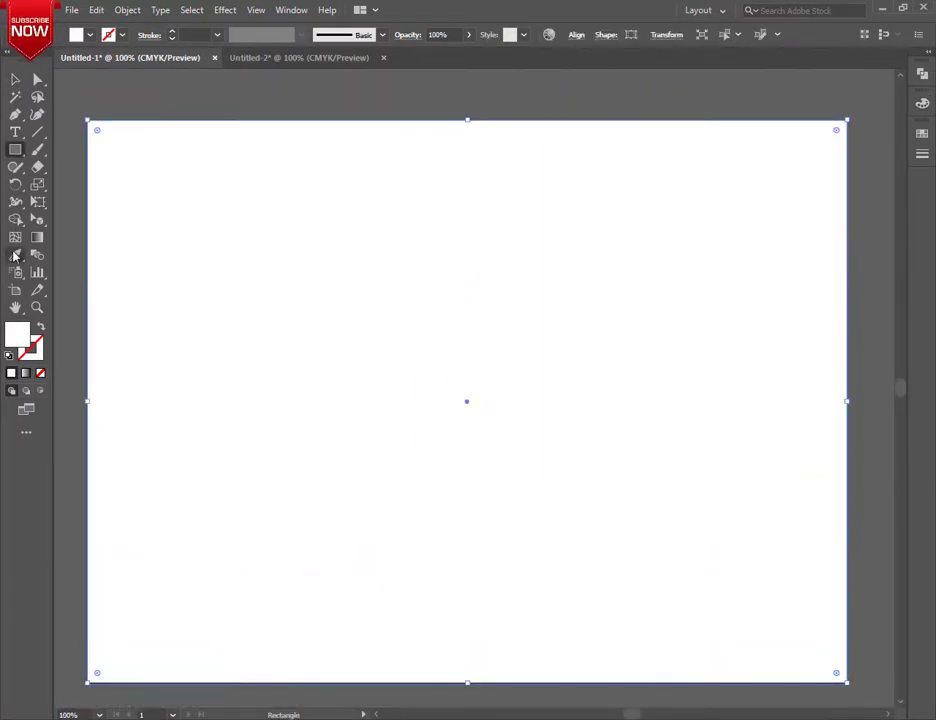
click(922, 104)
drag(785, 125, 840, 125)
click(880, 97)
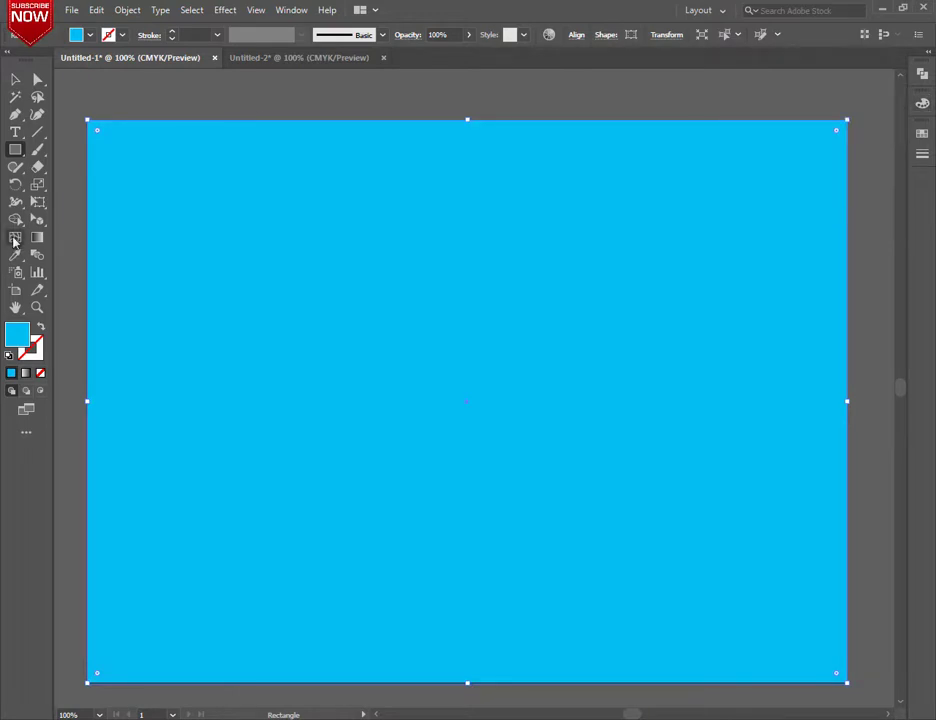
- Shrink the blue rectangle to the artboard's upper part, about 5.85 in high, and divide it with gradient mesh rows and columns
click(469, 401)
click(16, 80)
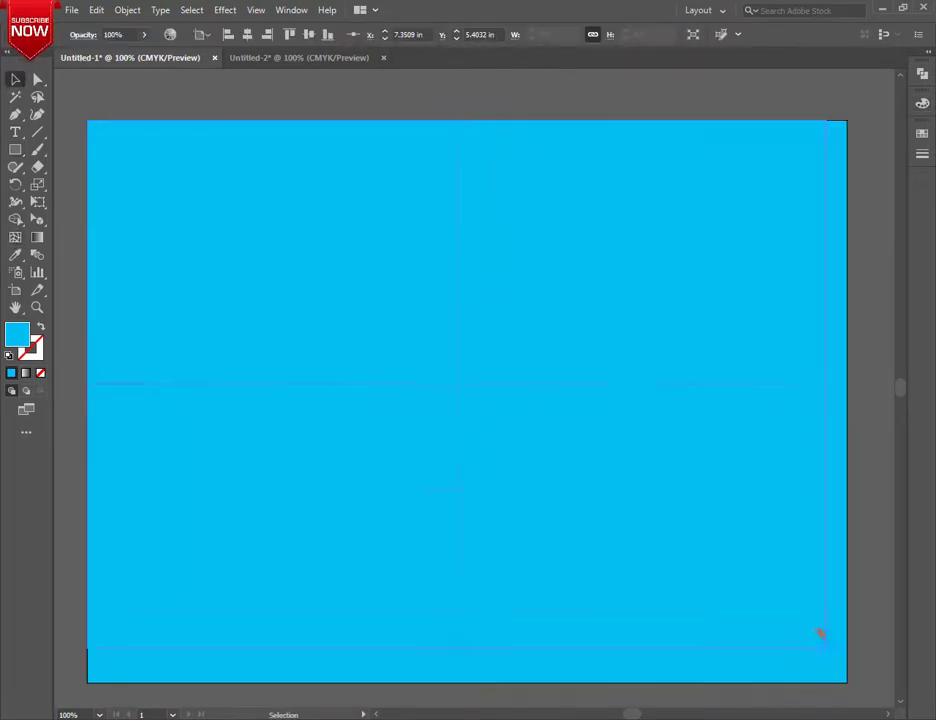
drag(849, 424, 849, 424)
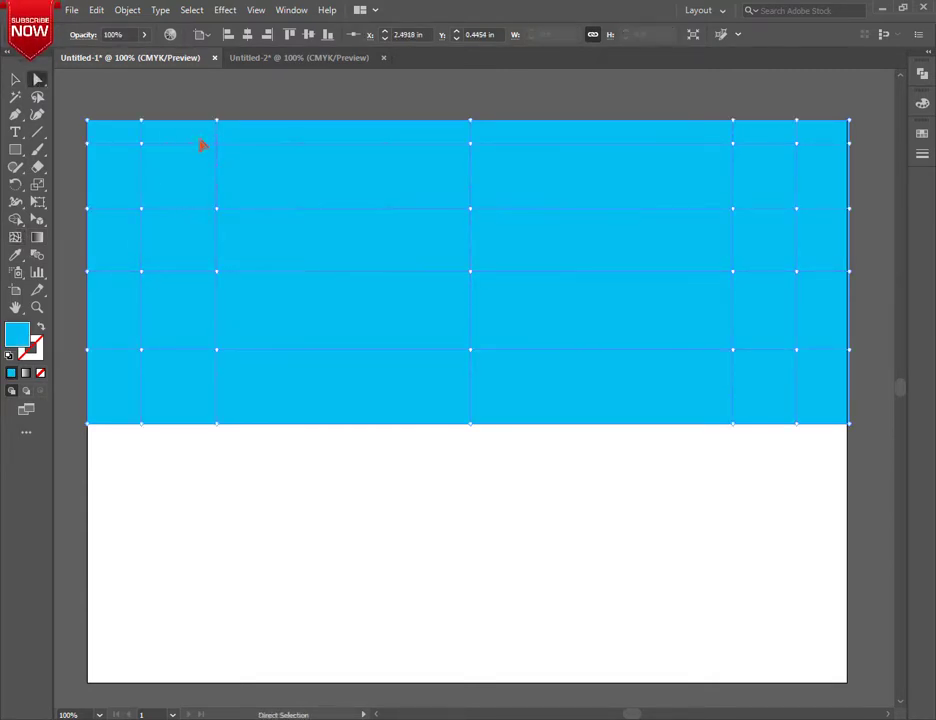
- Undo the last horizontal mesh line added to the sky and deselect the mesh
click(142, 106)
drag(113, 122, 139, 206)
key(ctrl+z)
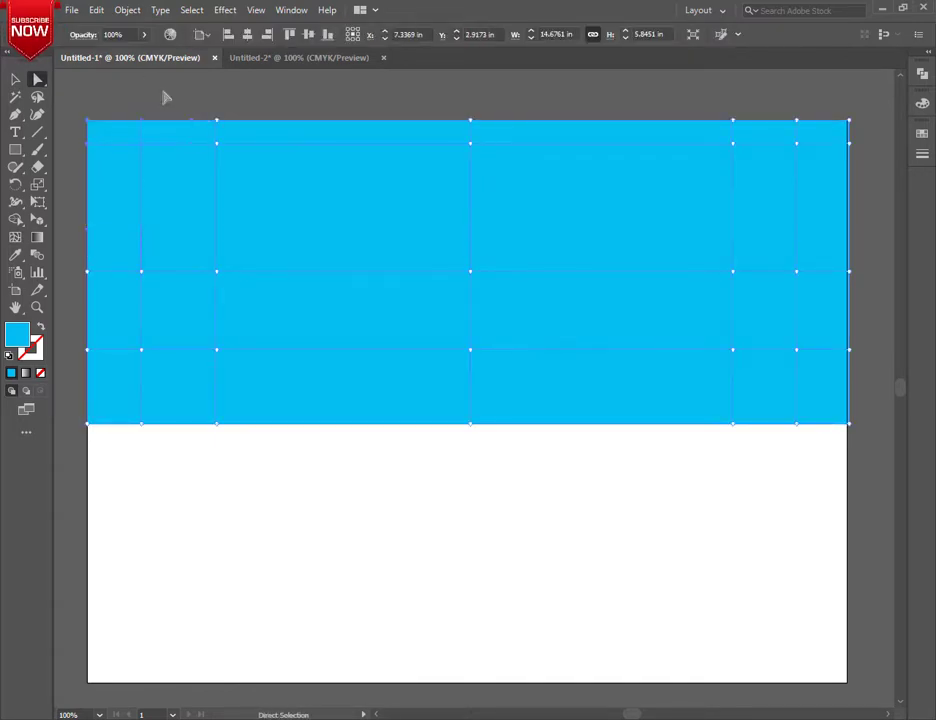
click(163, 88)
- Try pure white on the sky's outer and upper-middle mesh points, and undo it
click(212, 145)
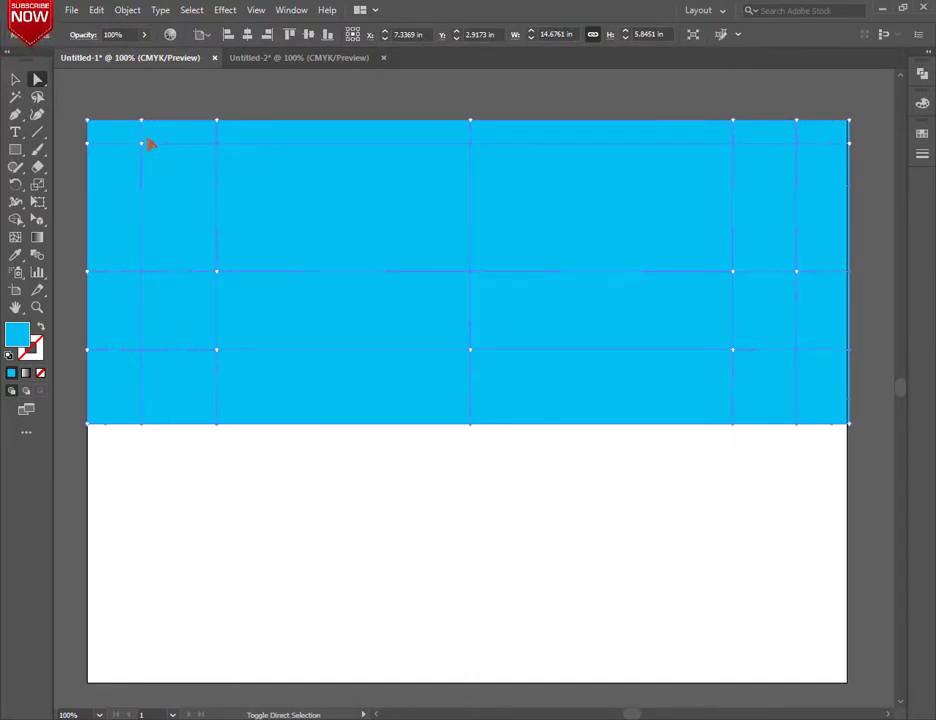
click(923, 105)
drag(839, 125, 729, 135)
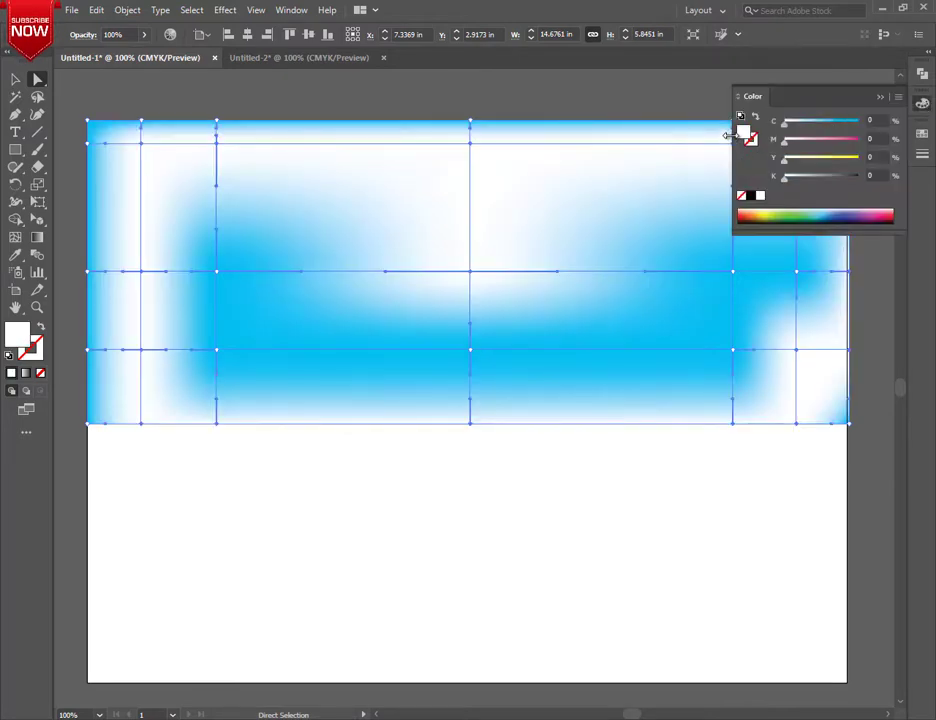
key(ctrl+z)
- Recolour the sky's outer mesh points and its central point to pale blue, leaving the border corners cyan
drag(839, 122, 815, 128)
key(ctrl+z)
click(470, 272)
click(922, 103)
click(822, 72)
click(605, 317)
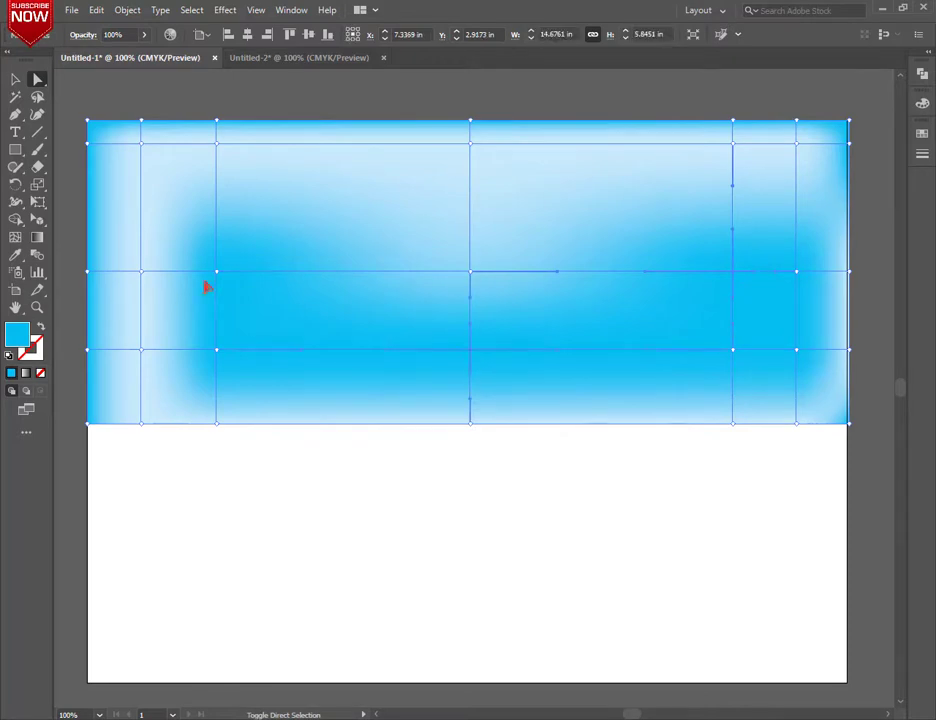
- Deepen the sky's inner mesh points to C 100 with a slight touch of magenta
click(922, 103)
drag(831, 121, 861, 123)
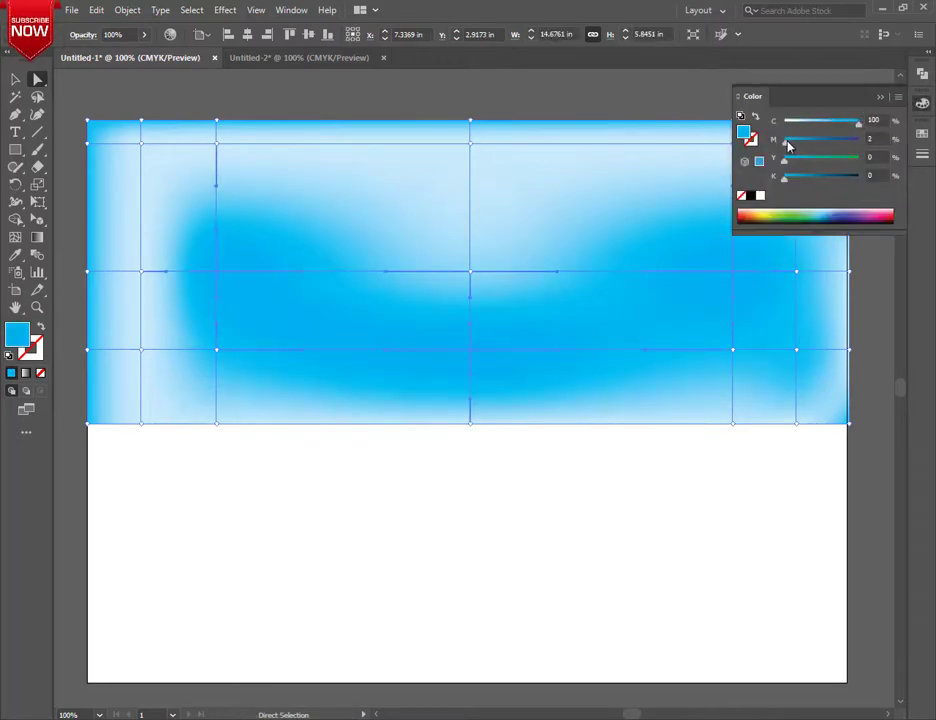
drag(787, 142, 790, 142)
click(573, 104)
click(880, 97)
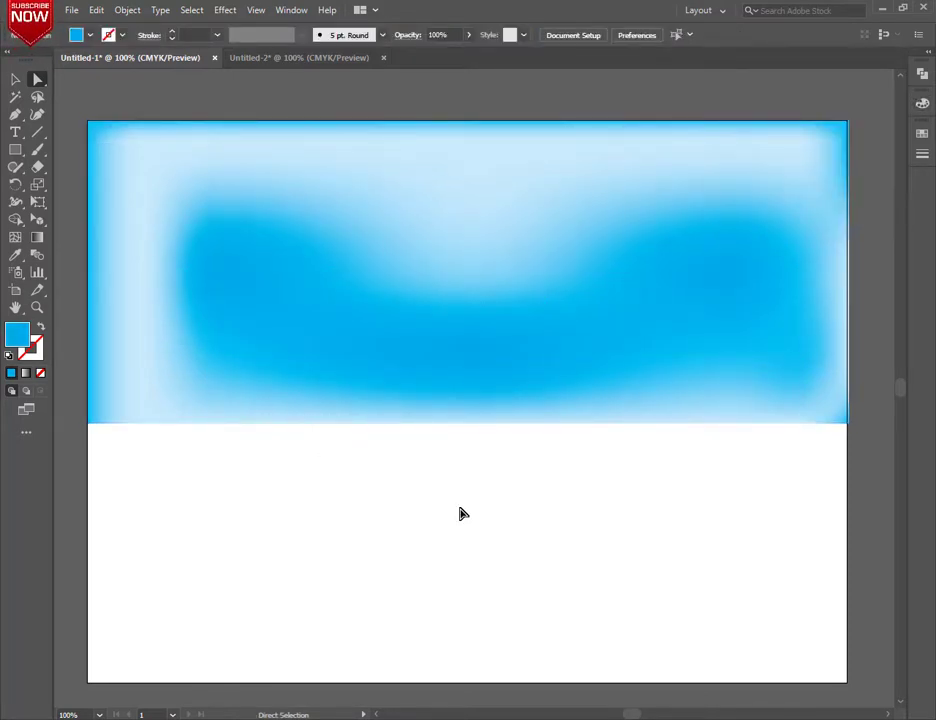
- Stretch the sky mesh farther down the artboard and slightly wider past its right edge
scroll(463, 514, down, 1)
click(334, 366)
drag(849, 389, 847, 440)
click(637, 575)
scroll(637, 577, down, 1)
scroll(637, 577, up, 3)
click(660, 455)
drag(846, 509, 852, 511)
click(742, 548)
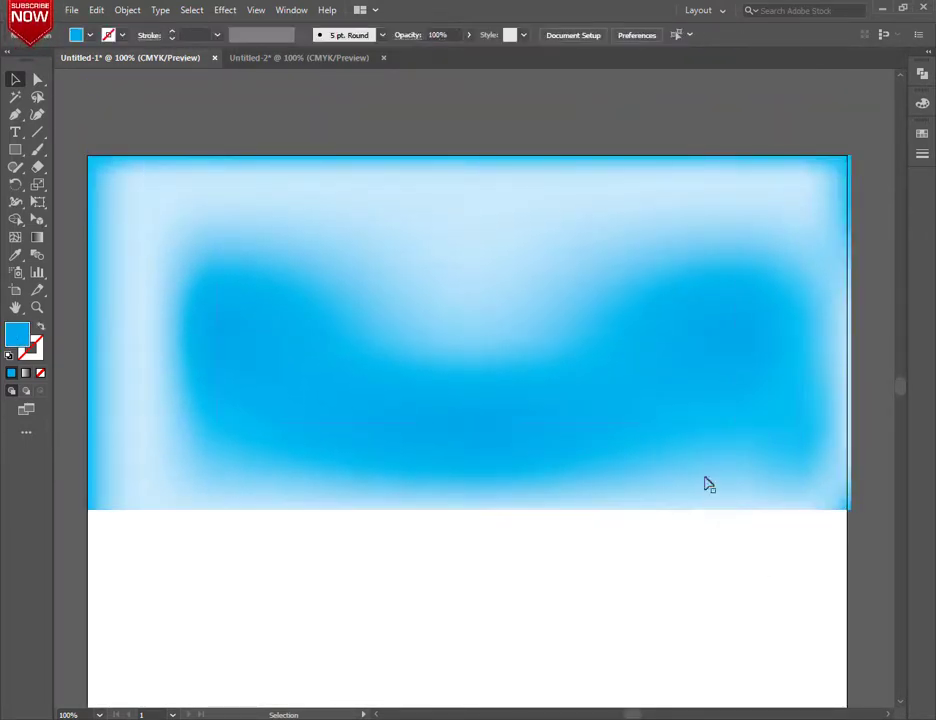
- Draw a circle about 2.38 in wide in the upper-left corner of the sky
drag(15, 152, 76, 146)
drag(136, 237, 178, 285)
drag(258, 352, 259, 359)
drag(197, 298, 170, 248)
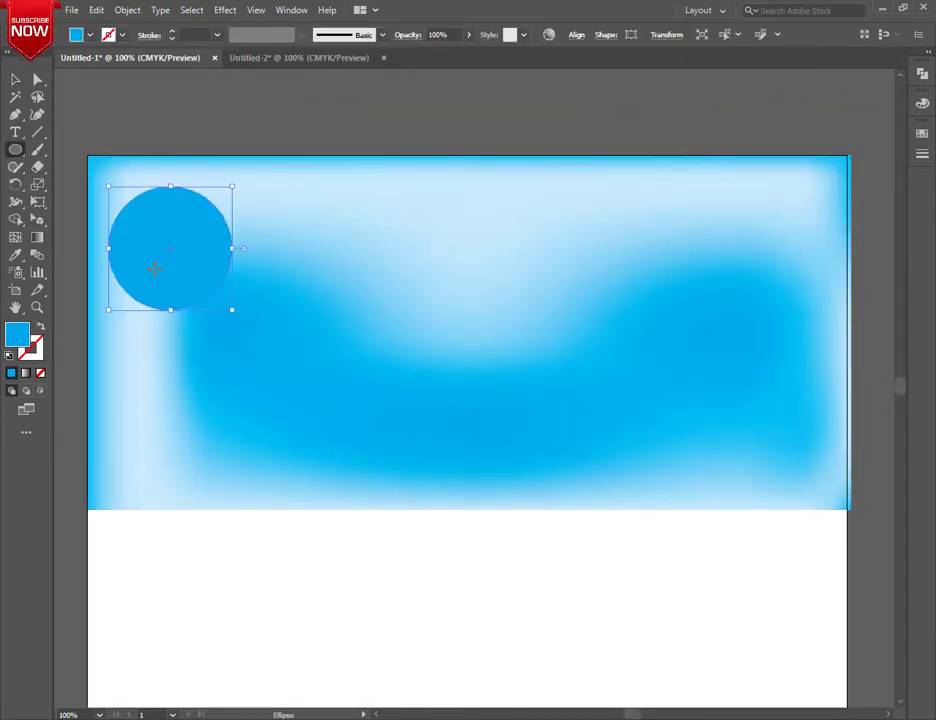
- Fill the circle with bright yellow to make a sun
double_click(17, 334)
click(255, 424)
click(230, 288)
click(391, 275)
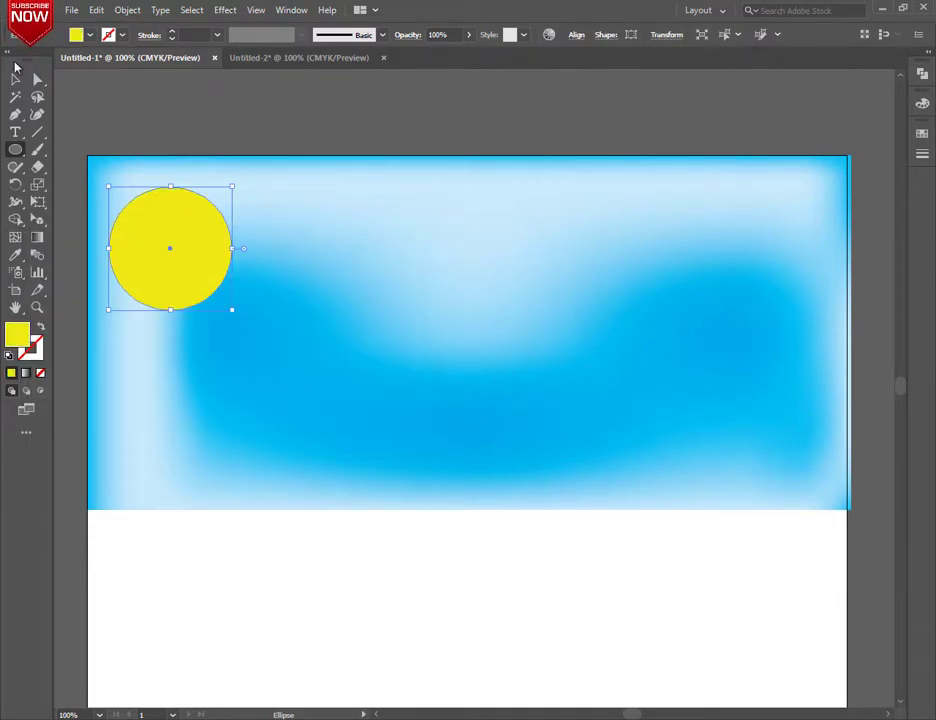
- Divide the sun with a gradient mesh of three horizontal and three vertical lines
key(u)
click(172, 250)
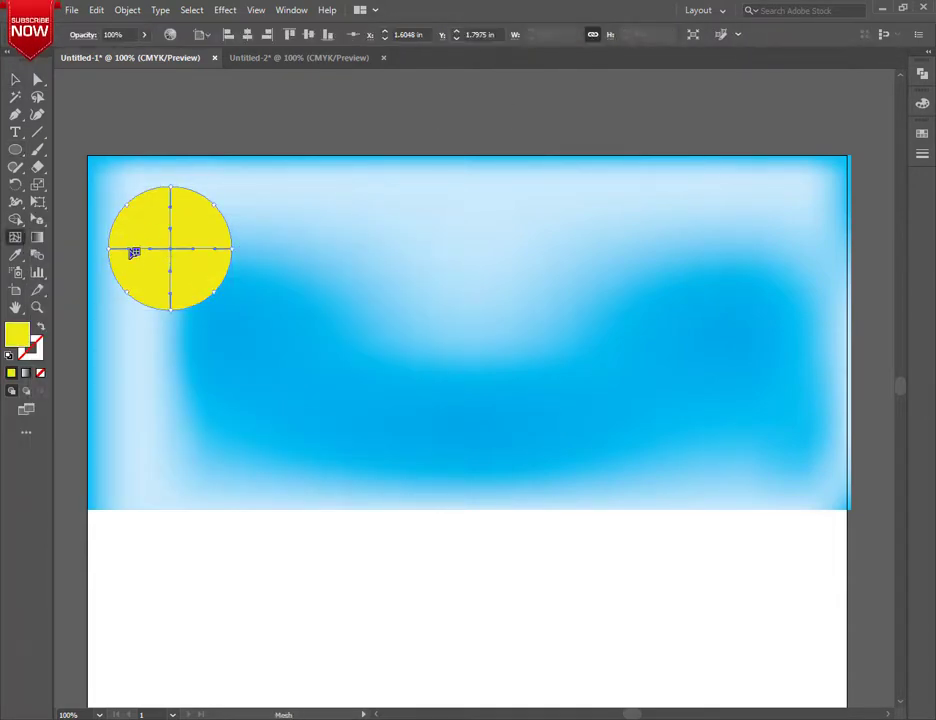
key(ctrl+z)
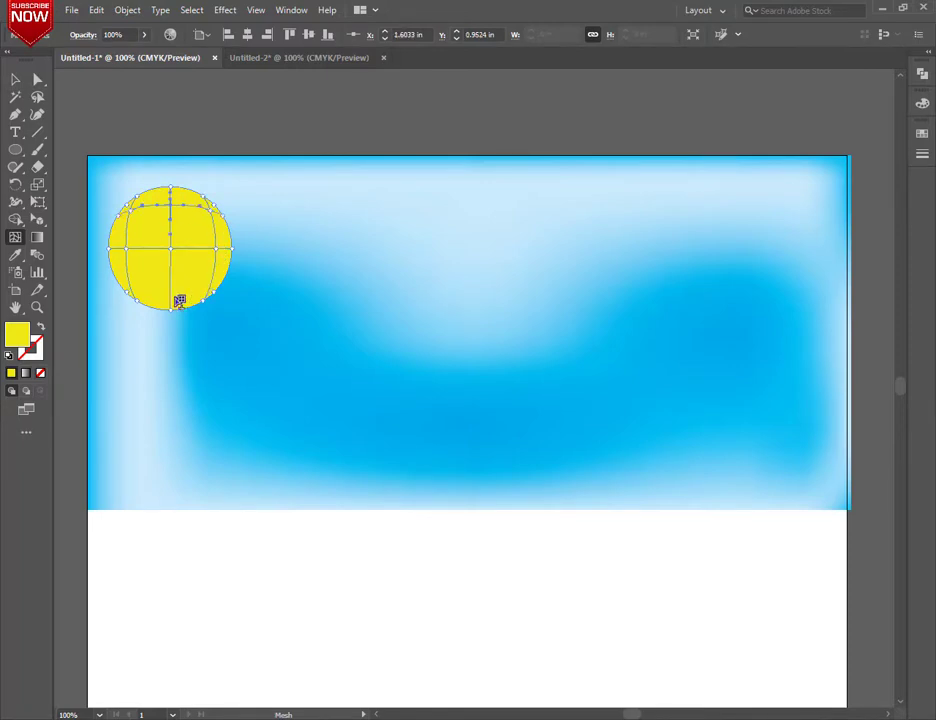
- Try orange and pale shades on the sun's left and central mesh points, including M 44.71, Y 100
click(37, 79)
click(172, 192)
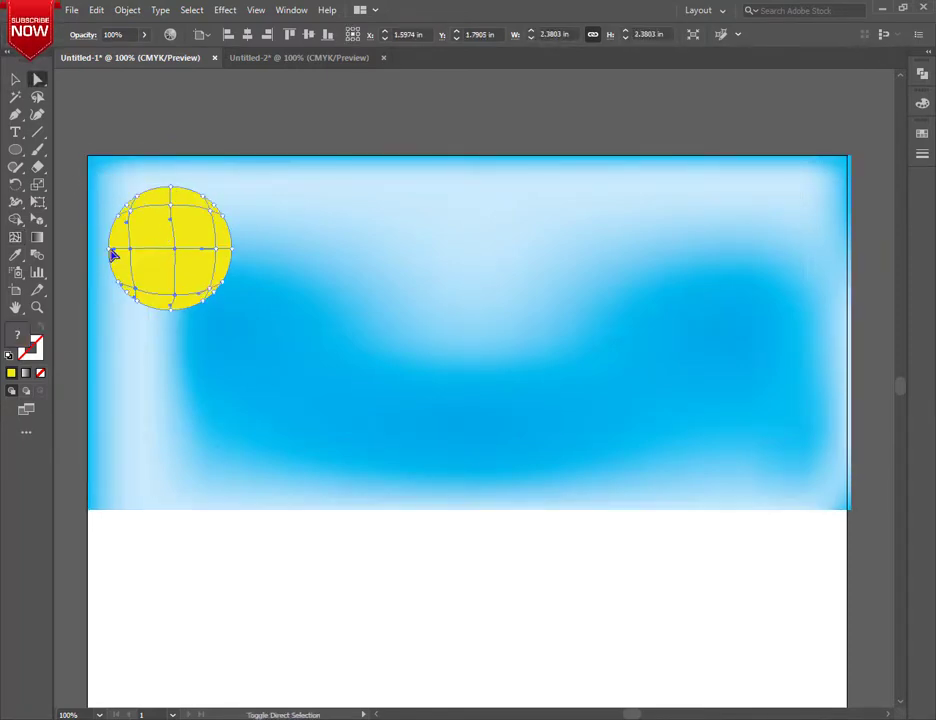
click(922, 103)
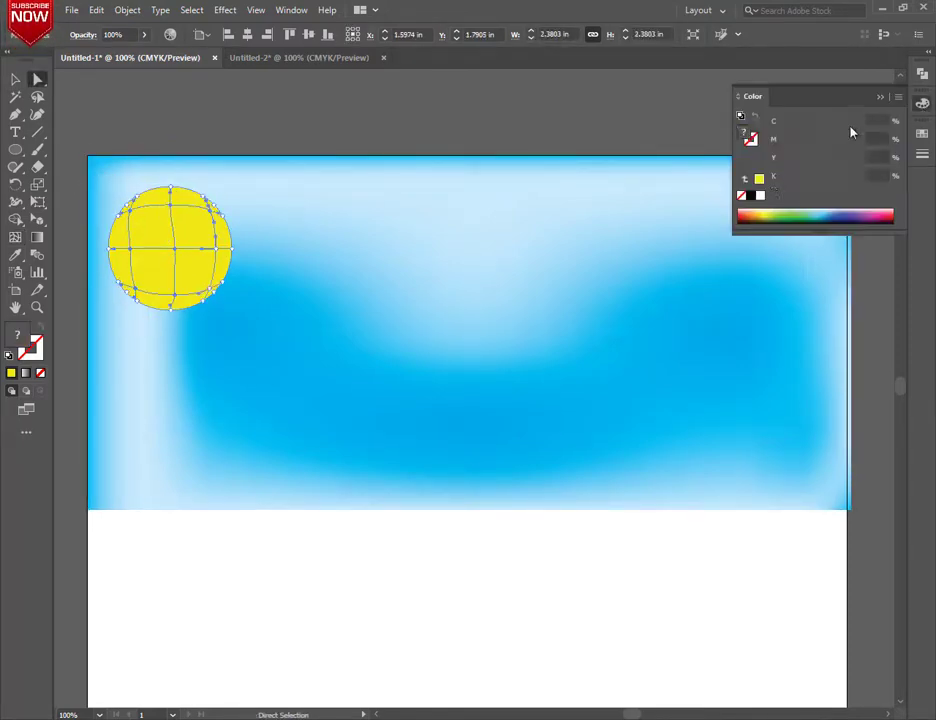
drag(786, 139, 810, 143)
click(755, 211)
click(757, 211)
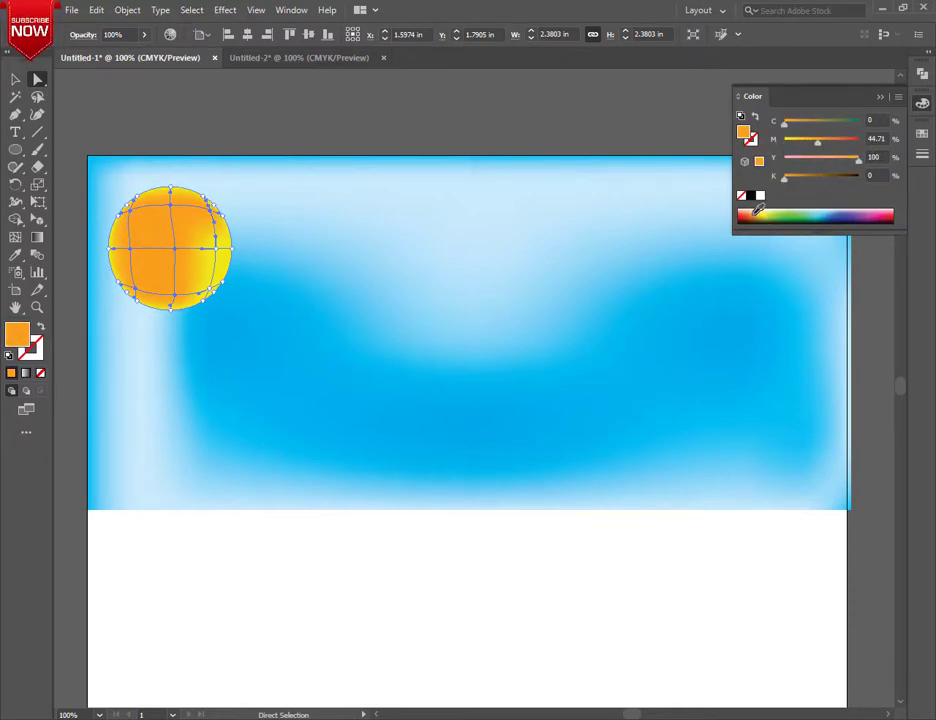
drag(757, 211, 763, 199)
- Try deep orange C 1.98, M 74.14, Y 100, K 0.11 on the selected sun mesh points, and undo the colour trials
double_click(13, 341)
drag(256, 452, 256, 446)
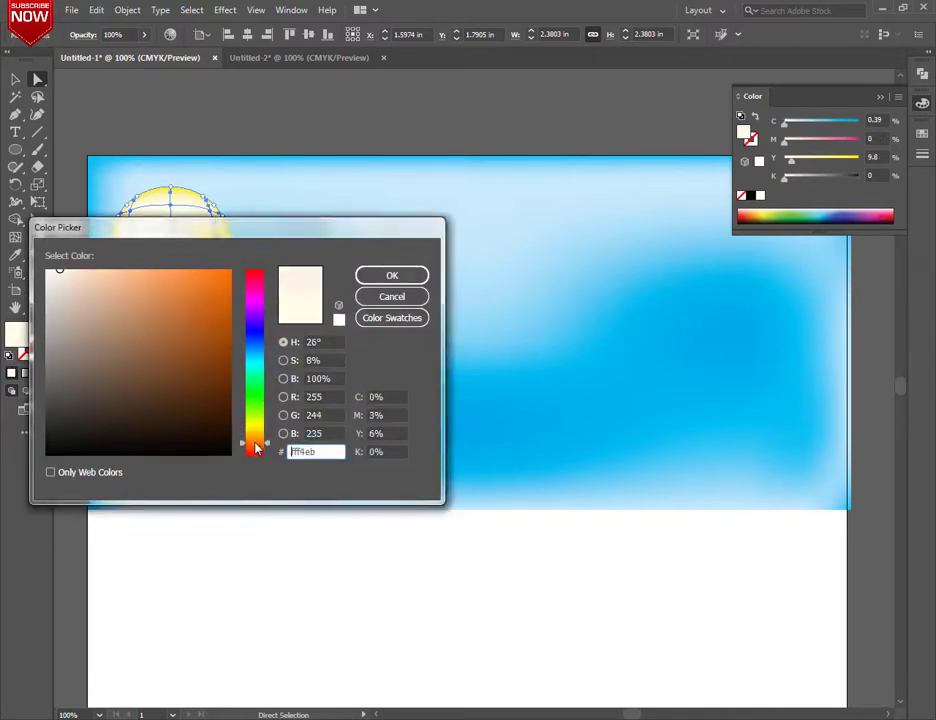
drag(206, 283, 262, 280)
click(375, 275)
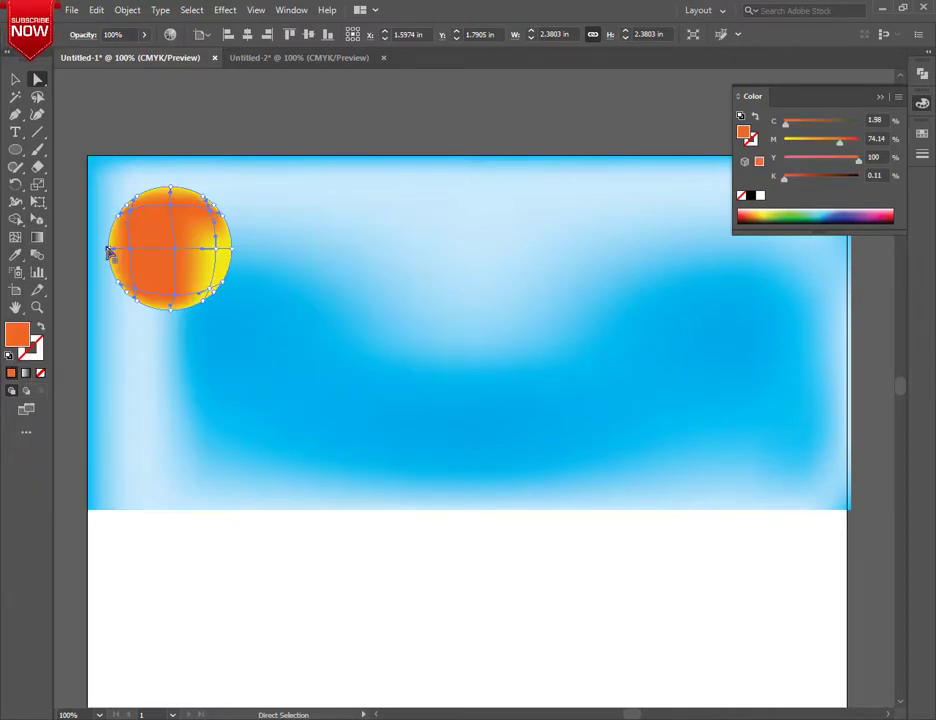
key(ctrl+z)
key(ctrl+z)
key(ctrl+z)
key(ctrl+z)
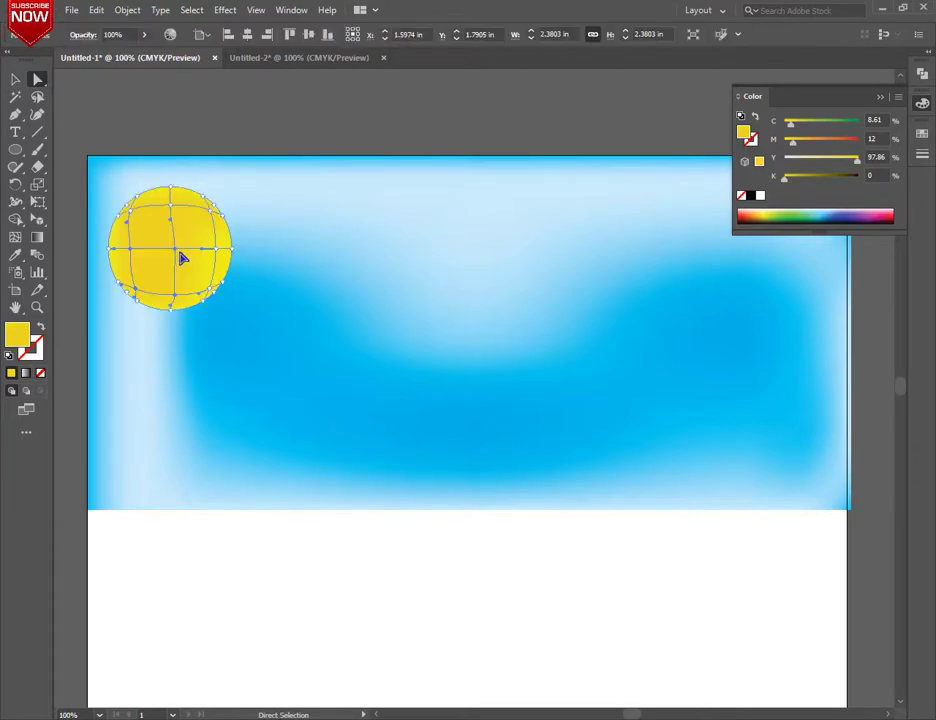
- Set magenta to 47 on the sun's central mesh point and to 34 on its upper-left edge points
drag(815, 147, 819, 147)
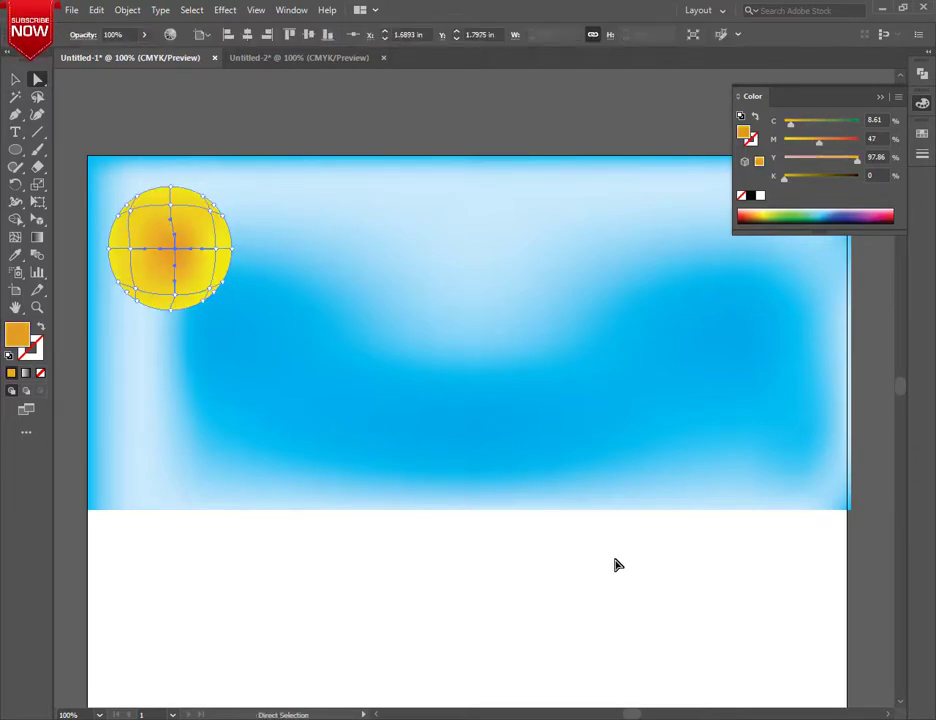
click(616, 563)
click(136, 214)
click(123, 208)
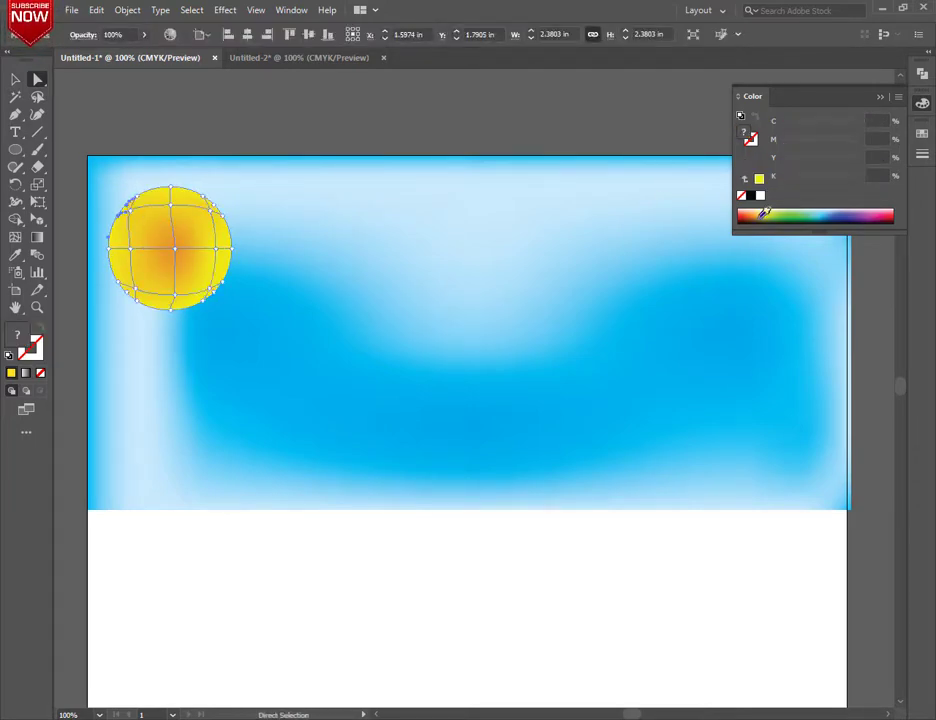
click(753, 178)
drag(801, 147, 812, 147)
click(523, 575)
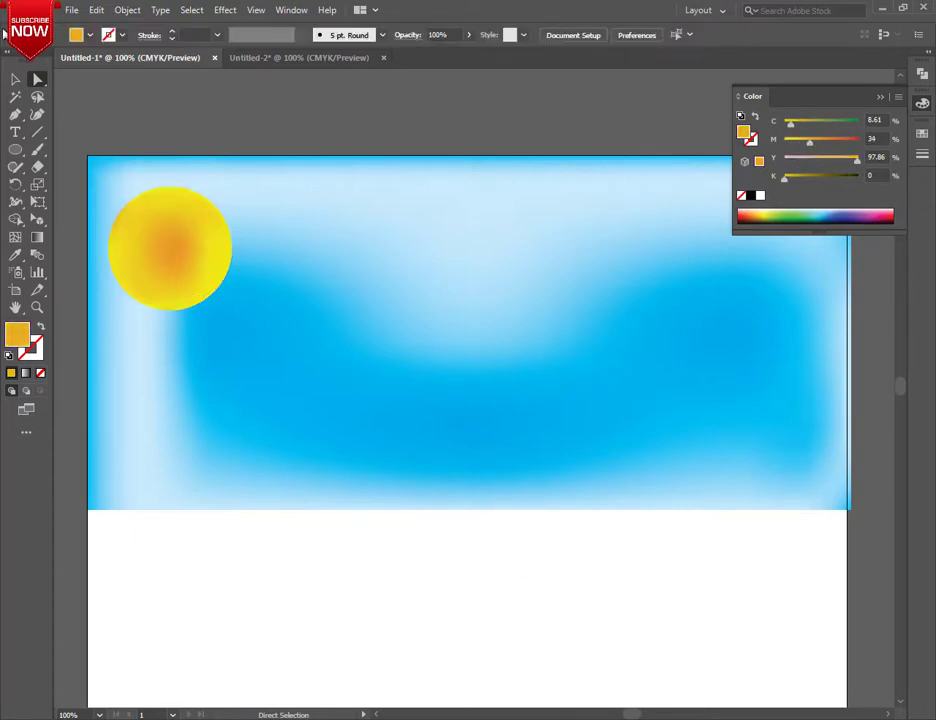
- Tint the mesh points at the sun's lower-right edge orange by raising their magenta
click(206, 290)
click(212, 292)
shift+click(222, 283)
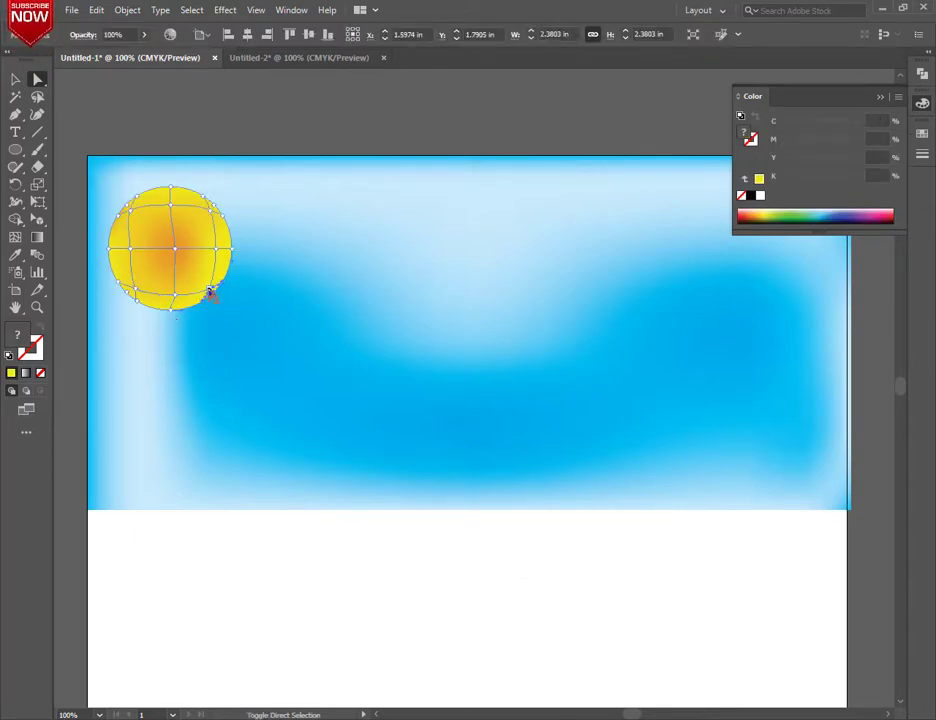
click(758, 179)
click(804, 146)
click(545, 564)
- Set the sun's lower-left mesh points to C 0, M 29, Y 100, K 0
click(123, 287)
click(118, 283)
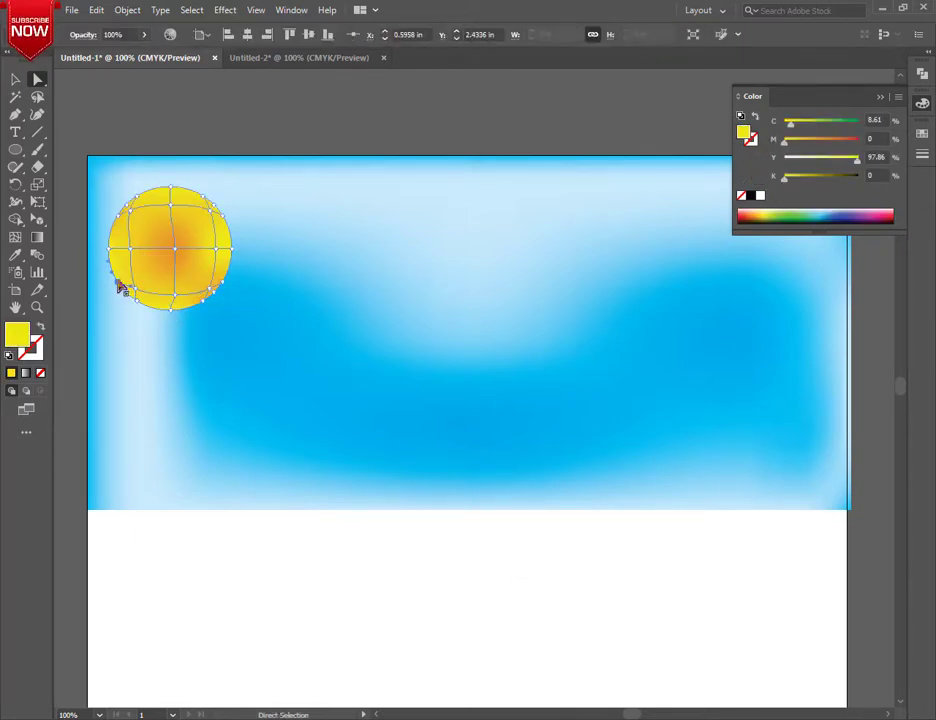
shift+click(133, 291)
click(760, 210)
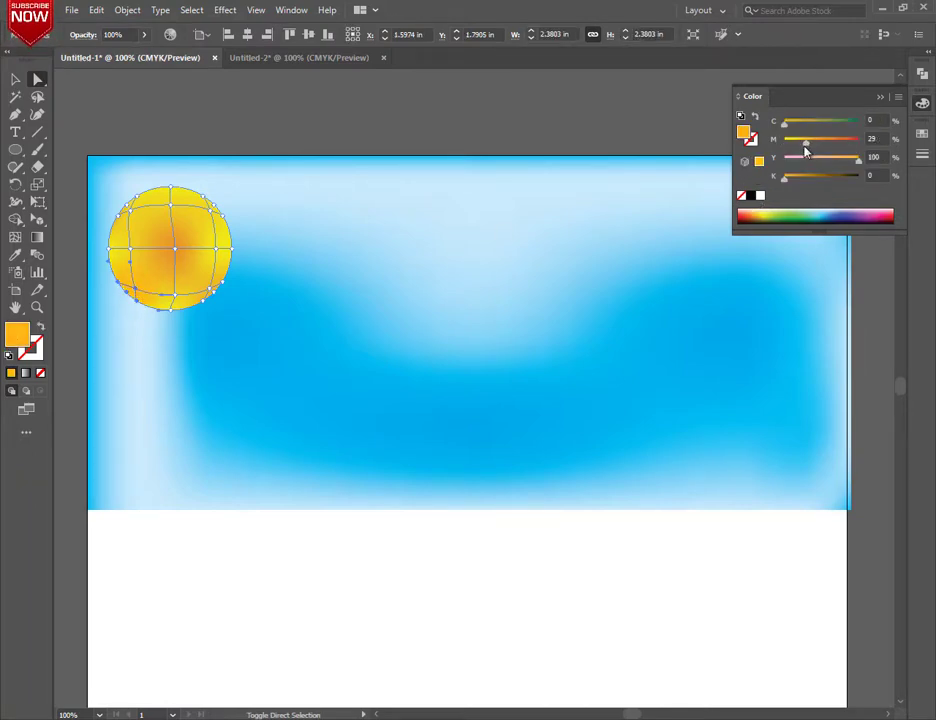
click(455, 560)
click(205, 210)
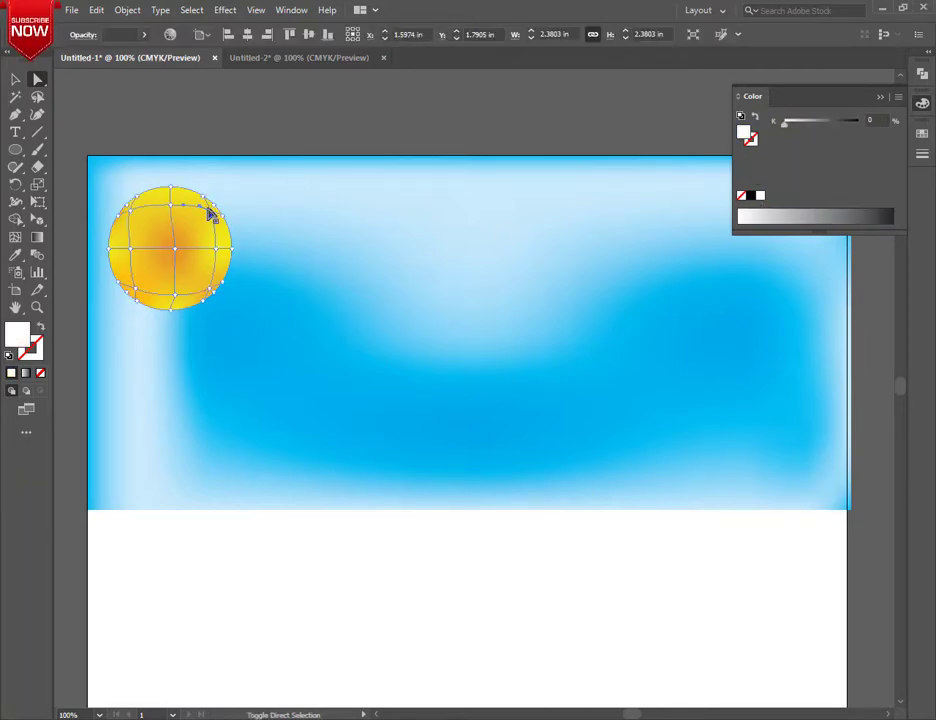
shift+click(209, 208)
shift+click(234, 206)
click(620, 387)
click(245, 125)
- Set the sun's inner mesh points around the centre to C 8.61, M 23, Y 97.86, K 0
click(200, 272)
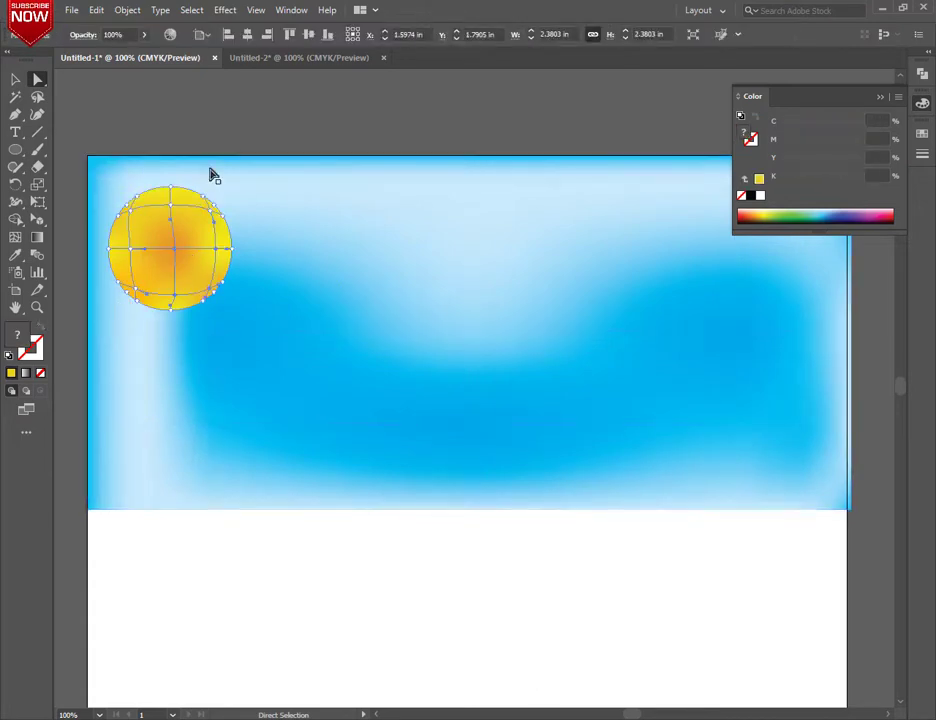
click(760, 178)
drag(795, 143, 801, 143)
click(304, 398)
click(133, 273)
click(384, 593)
- Draw a golden-yellow rectangle covering the blank area of the artboard below the sky
scroll(384, 593, down, 3)
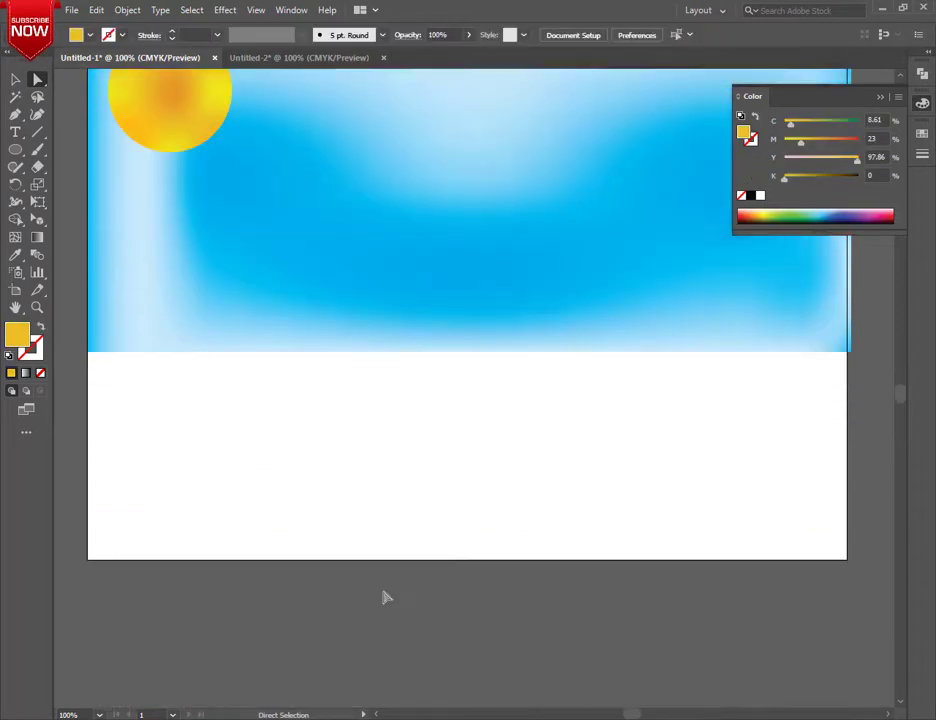
drag(15, 149, 80, 143)
drag(846, 560, 140, 359)
key(ctrl+z)
scroll(758, 539, right, 2)
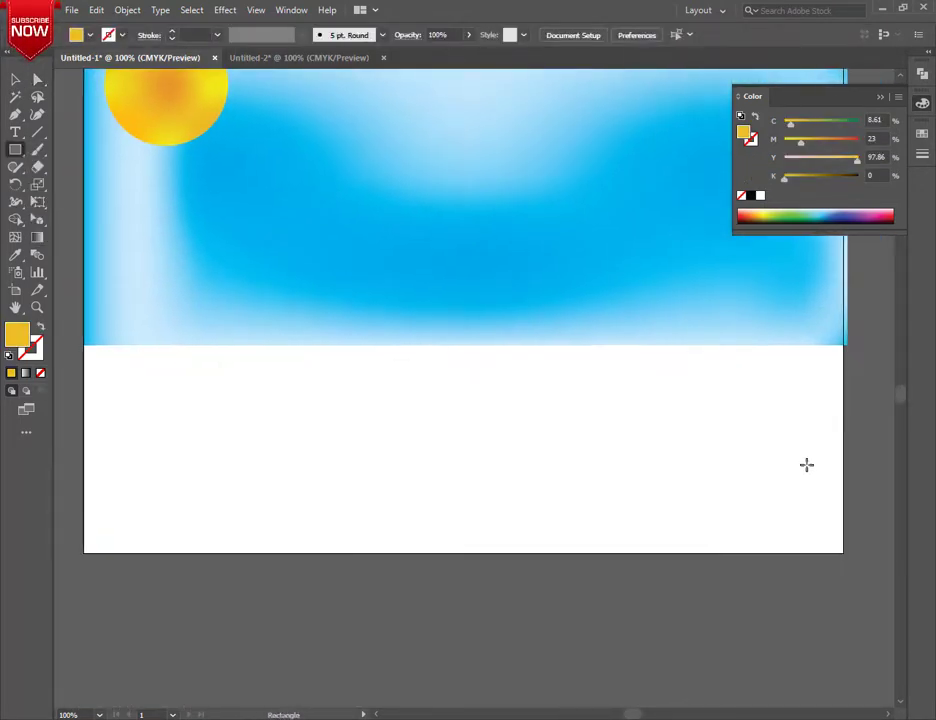
drag(723, 446, 84, 345)
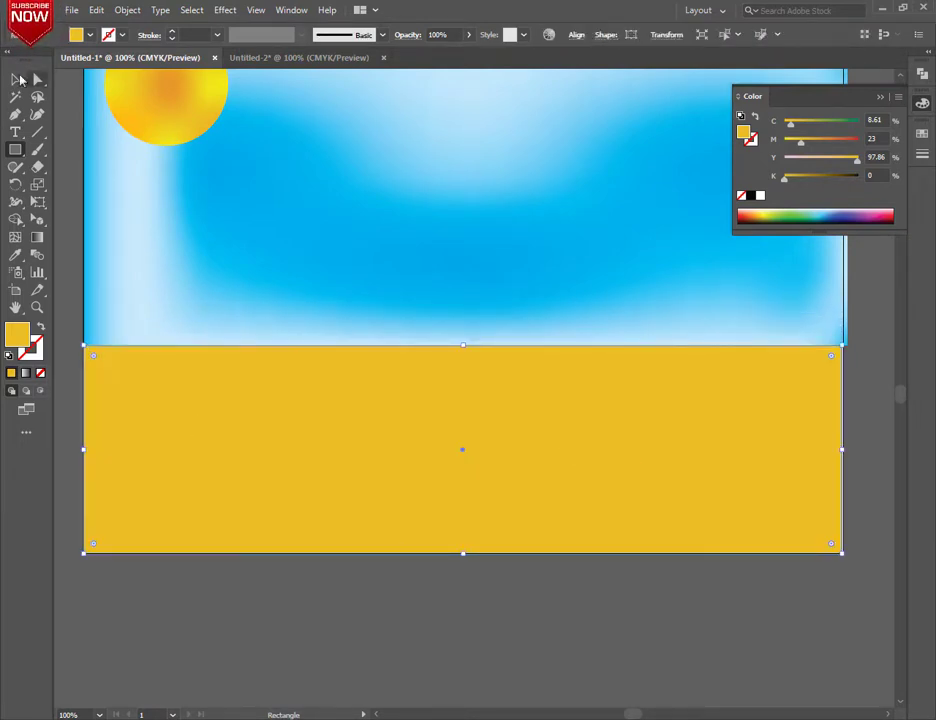
- Shift the ground rectangle slightly and stretch its side so its edges match the artboard
key(a)
key(v)
drag(659, 512, 668, 512)
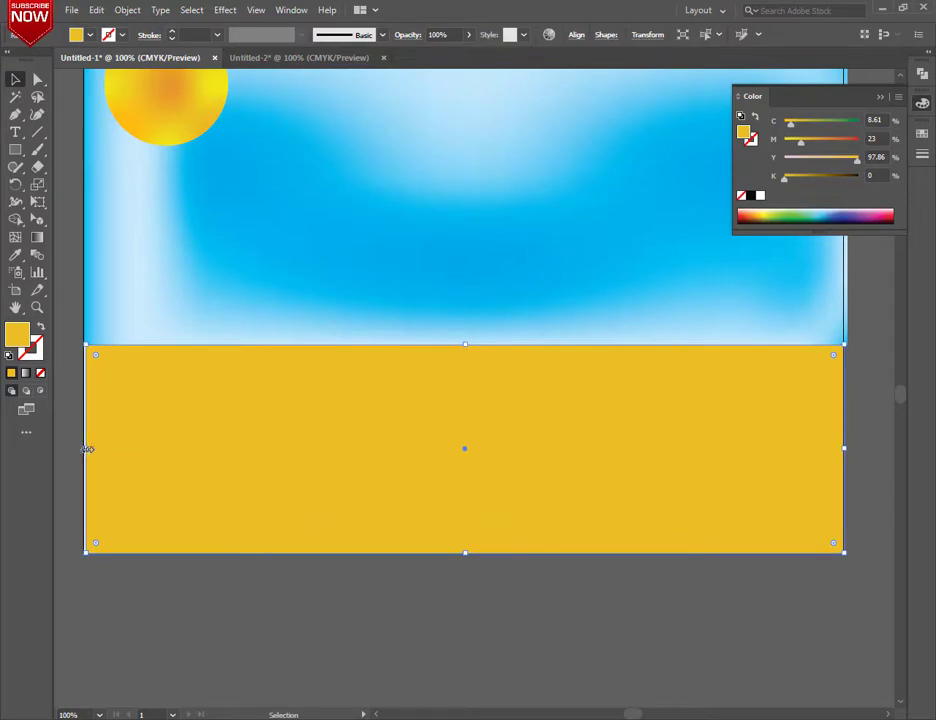
drag(86, 449, 84, 449)
click(190, 610)
scroll(679, 445, up, 2)
click(690, 452)
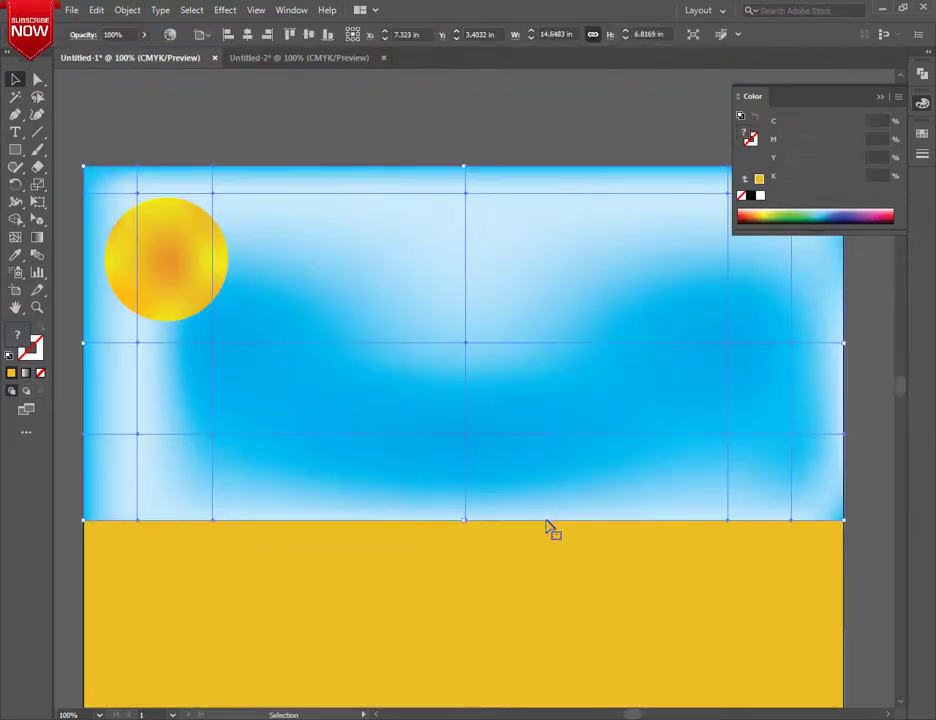
click(549, 531)
scroll(549, 531, down, 2)
key(u)
click(464, 535)
click(213, 536)
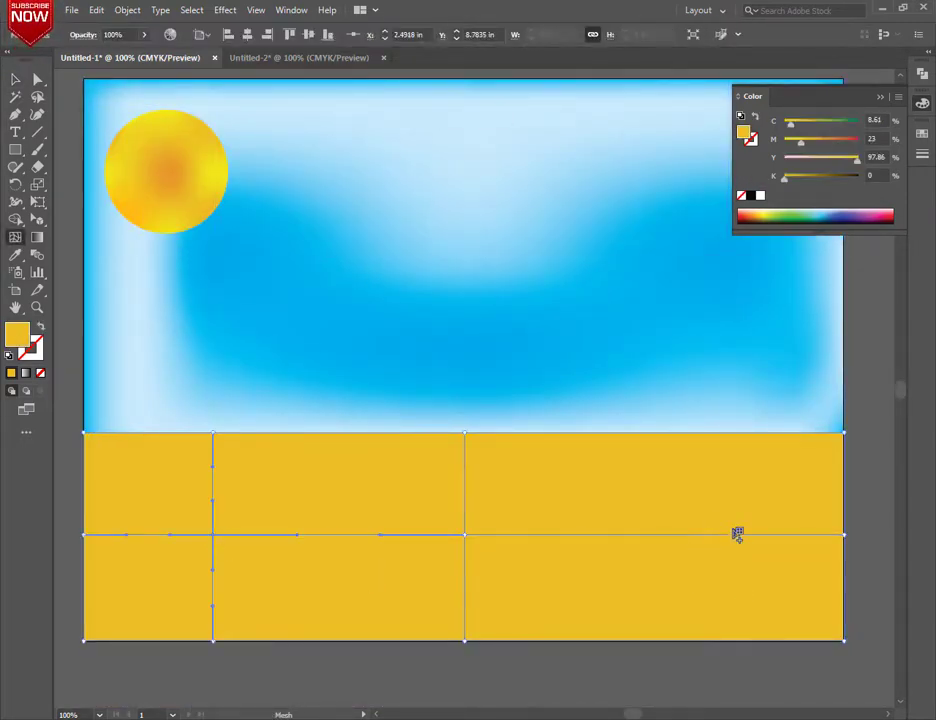
click(742, 535)
click(743, 623)
click(743, 458)
key(ctrl+z)
key(ctrl+z)
key(ctrl+z)
key(ctrl+z)
key(ctrl+z)
key(ctrl+z)
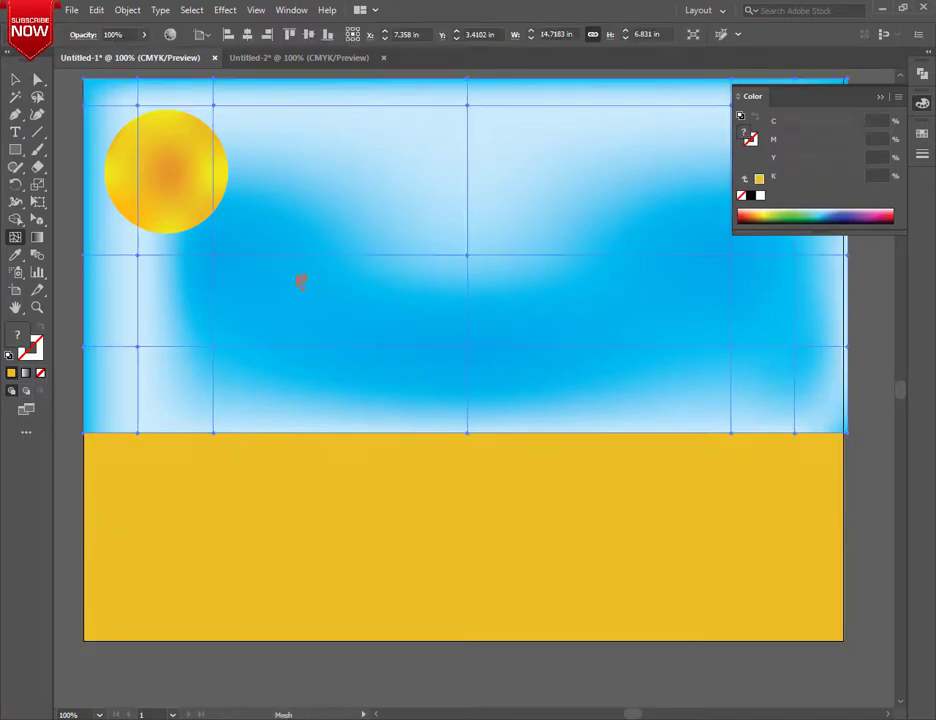
- Fill the ground rectangle with green C 73, M 0, Y 100, K 25 and narrow the sky mesh to the artboard's width
click(15, 79)
click(314, 527)
click(797, 213)
click(799, 213)
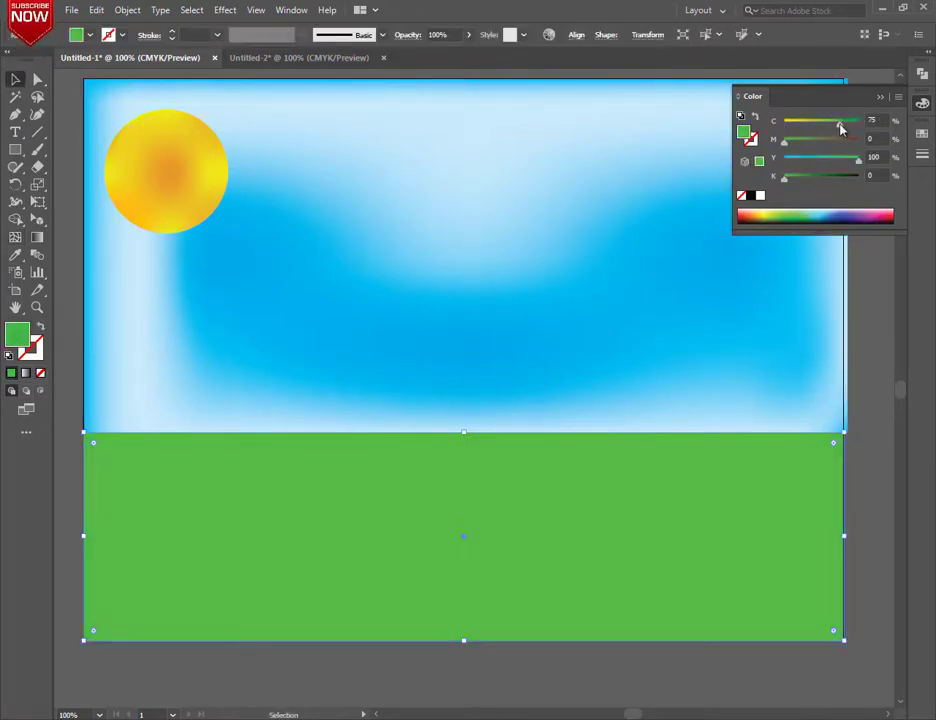
click(803, 178)
click(767, 690)
click(805, 400)
drag(847, 433, 843, 433)
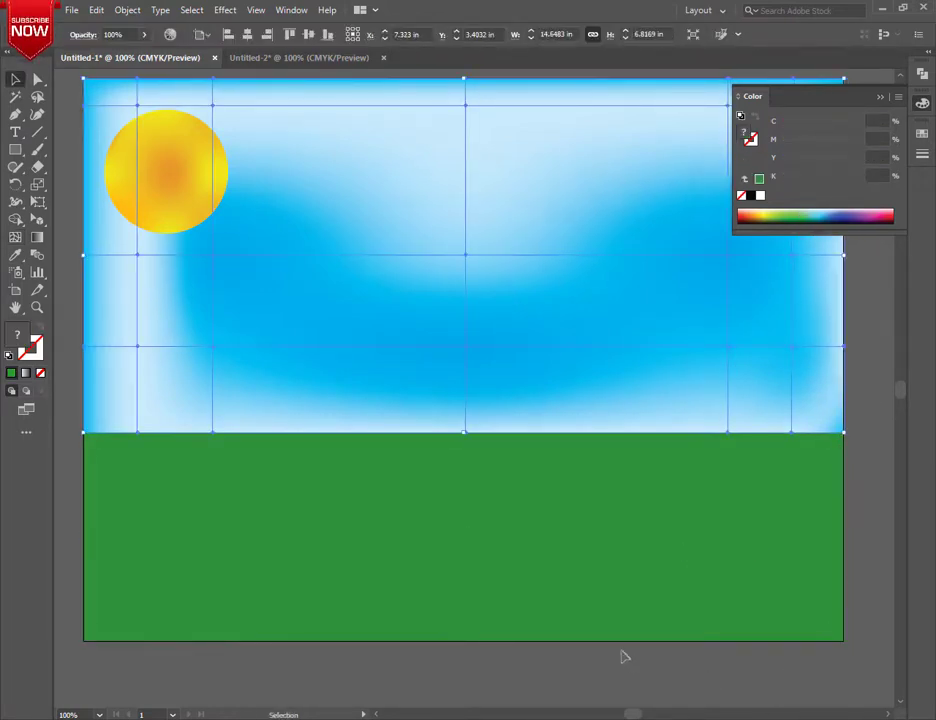
- Turn the green ground into a gradient mesh with three vertical and three horizontal inner mesh lines
click(590, 588)
click(15, 237)
click(466, 539)
click(202, 539)
click(760, 539)
click(466, 463)
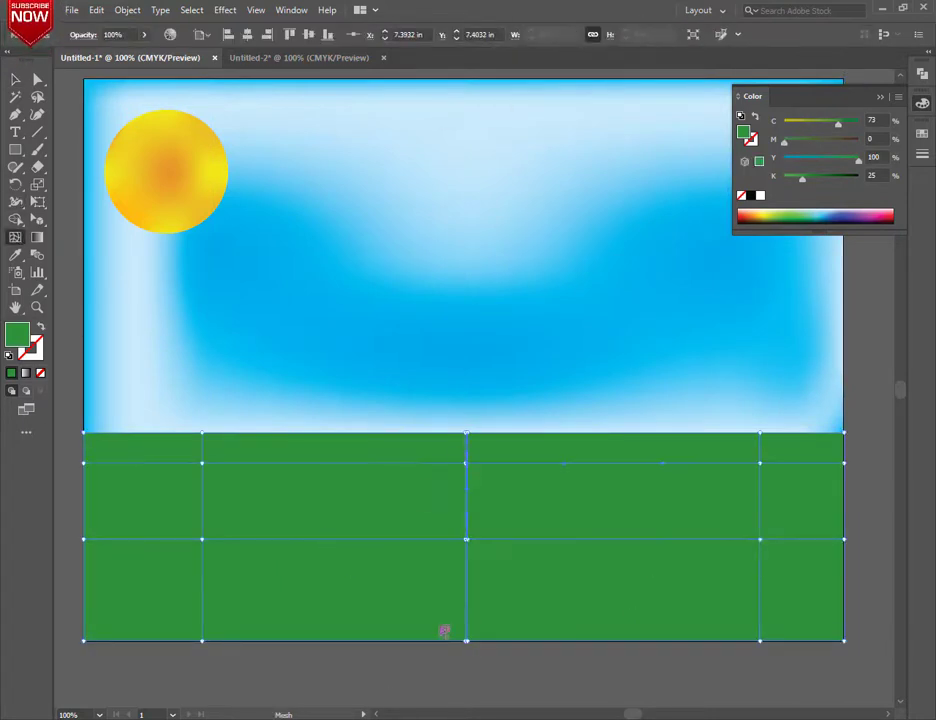
key(ctrl+z)
key(ctrl+z)
click(738, 539)
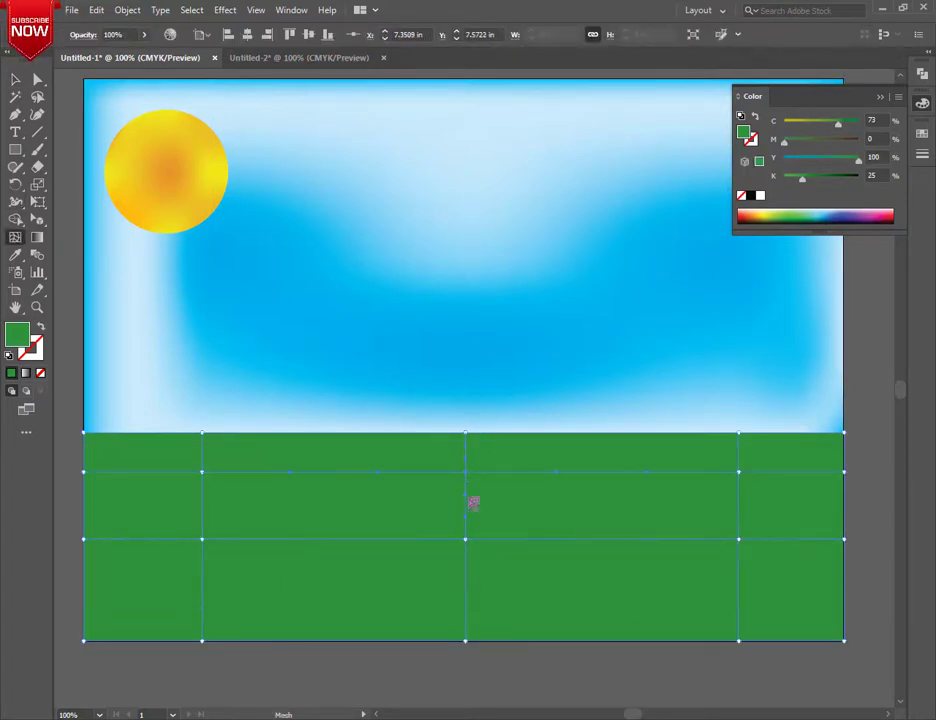
click(465, 615)
- Recolour the ground's middle-row and lower-right mesh points to a darker bluish green by adjusting their CMYK values
click(37, 79)
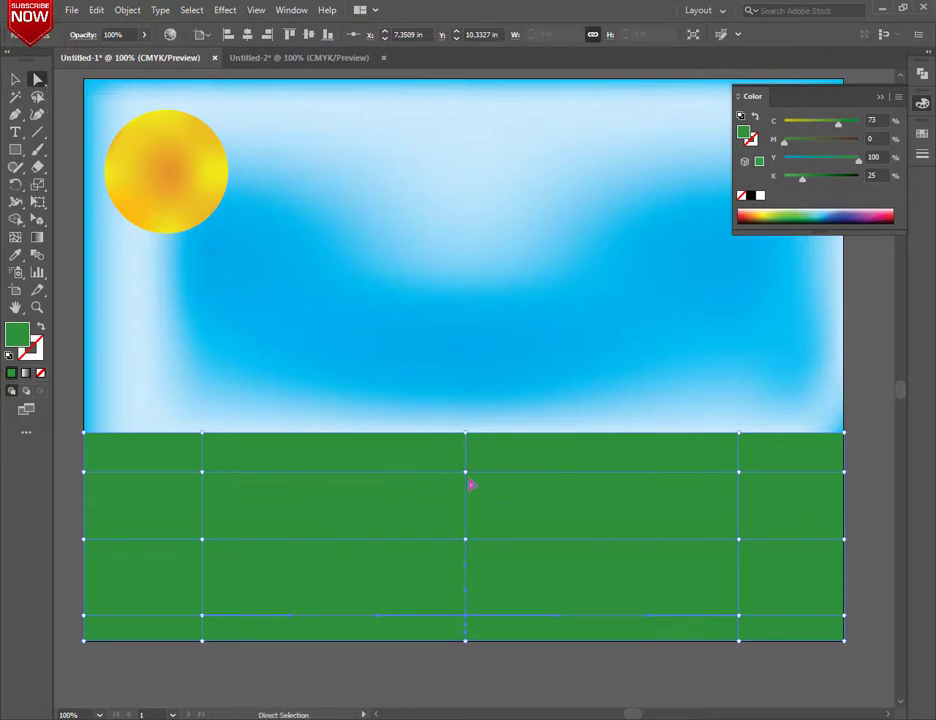
click(467, 545)
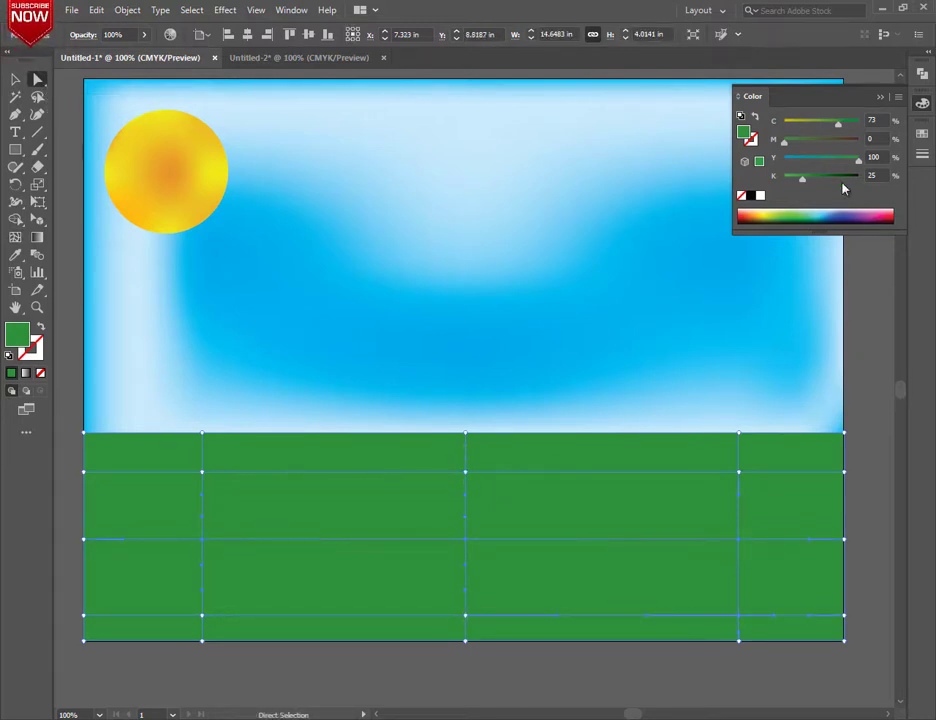
drag(802, 178, 799, 179)
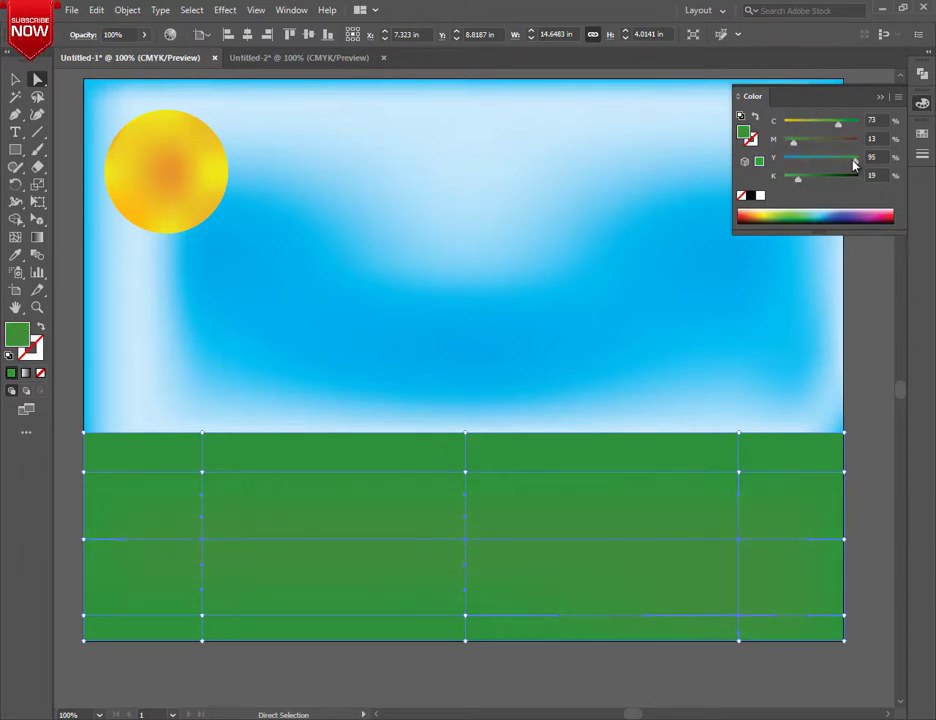
drag(854, 164, 870, 120)
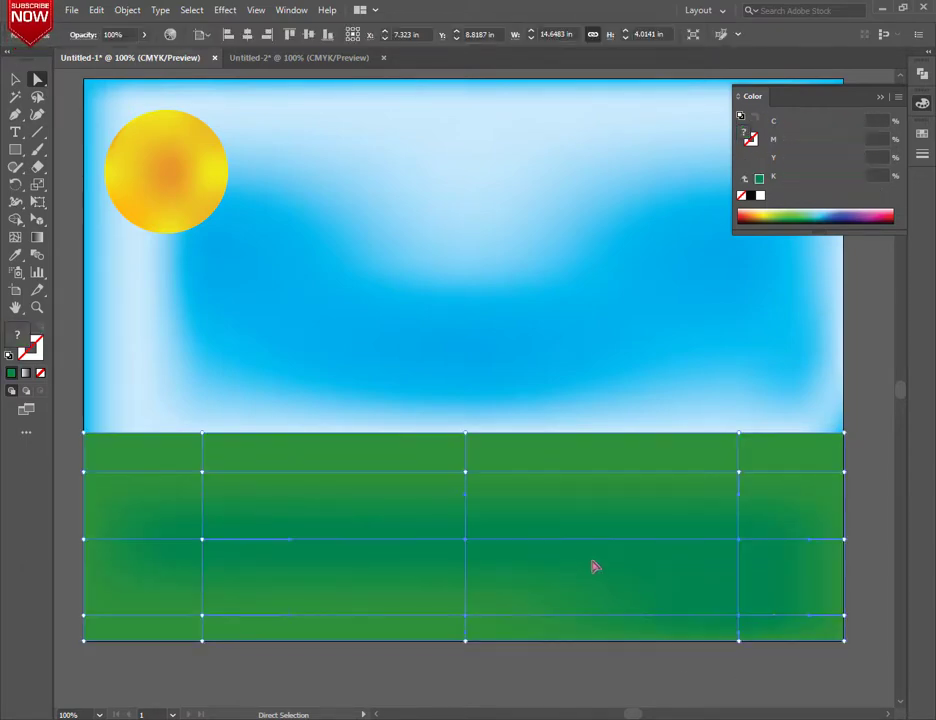
click(791, 211)
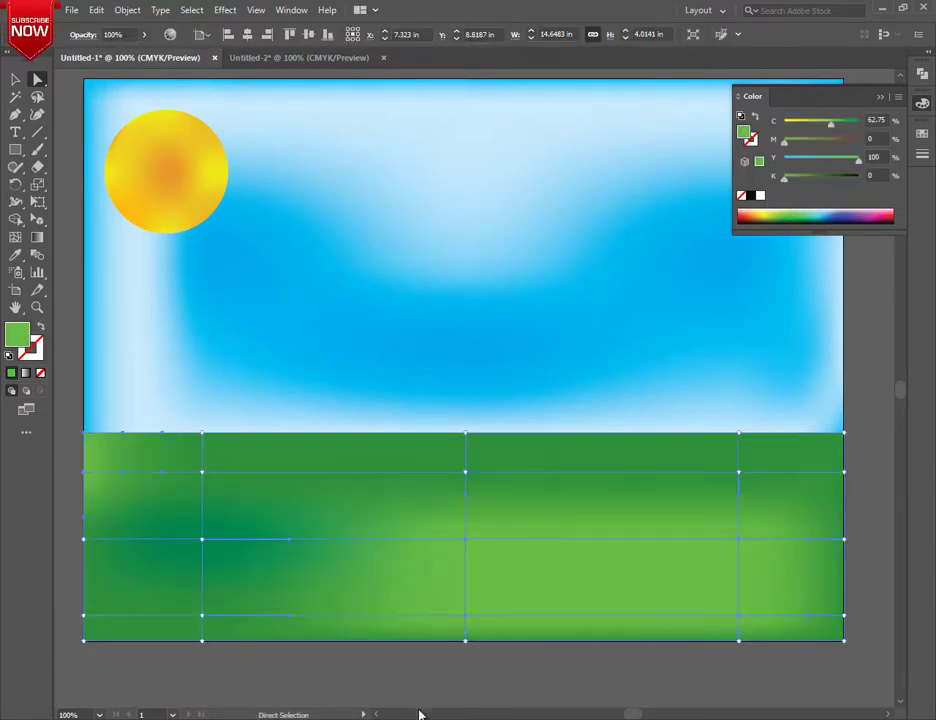
key(ctrl+z)
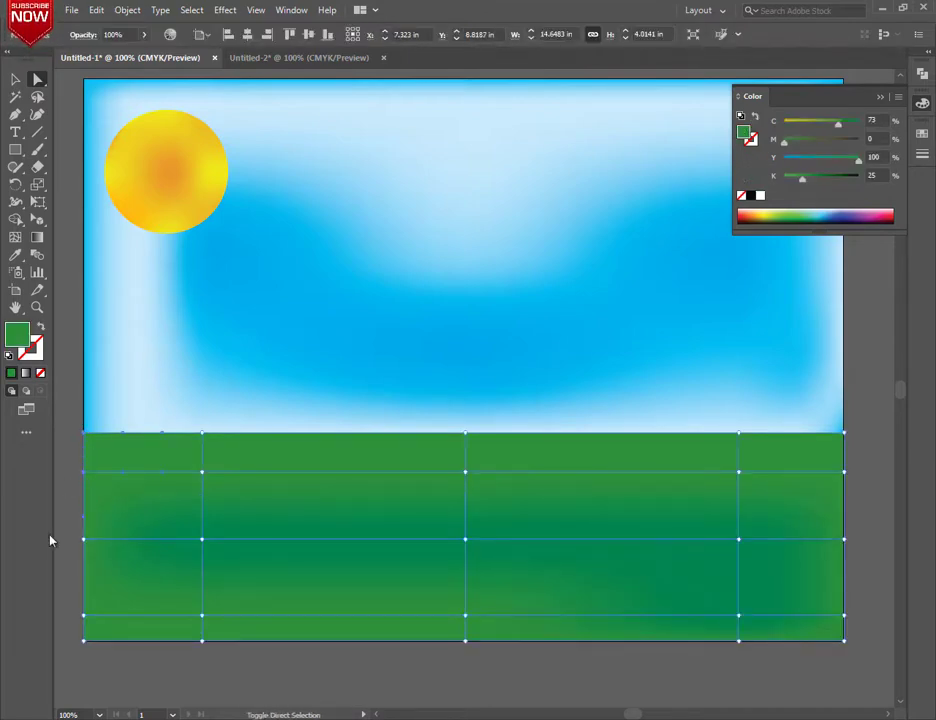
- Lighten the ground's upper-left edge mesh points to a yellowish green and apply that sampled green to its lower-right corner points
click(798, 213)
drag(786, 180, 796, 180)
click(695, 588)
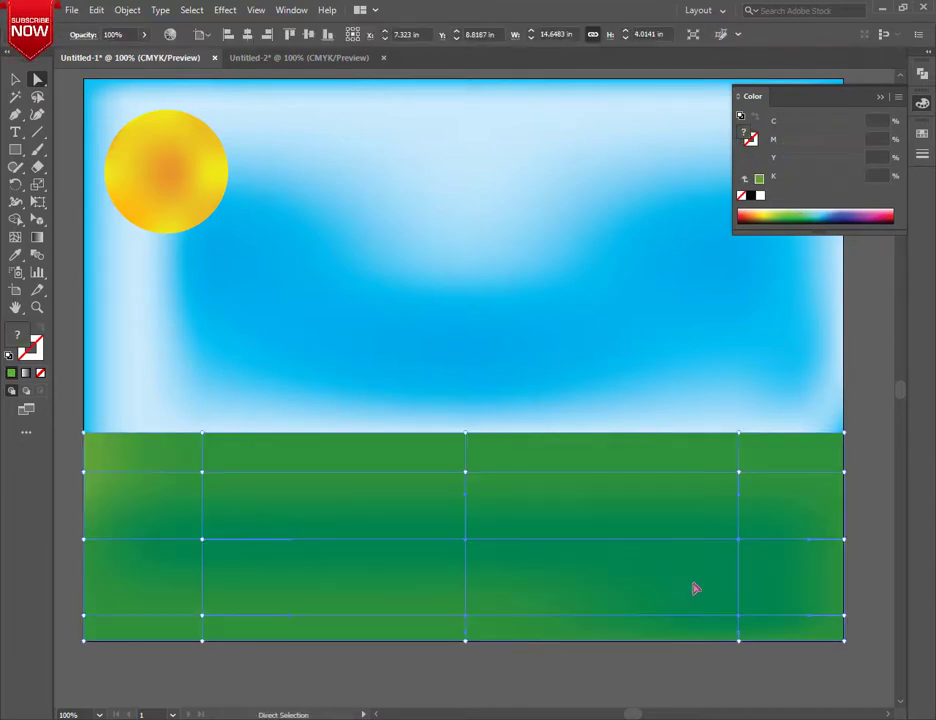
key(i)
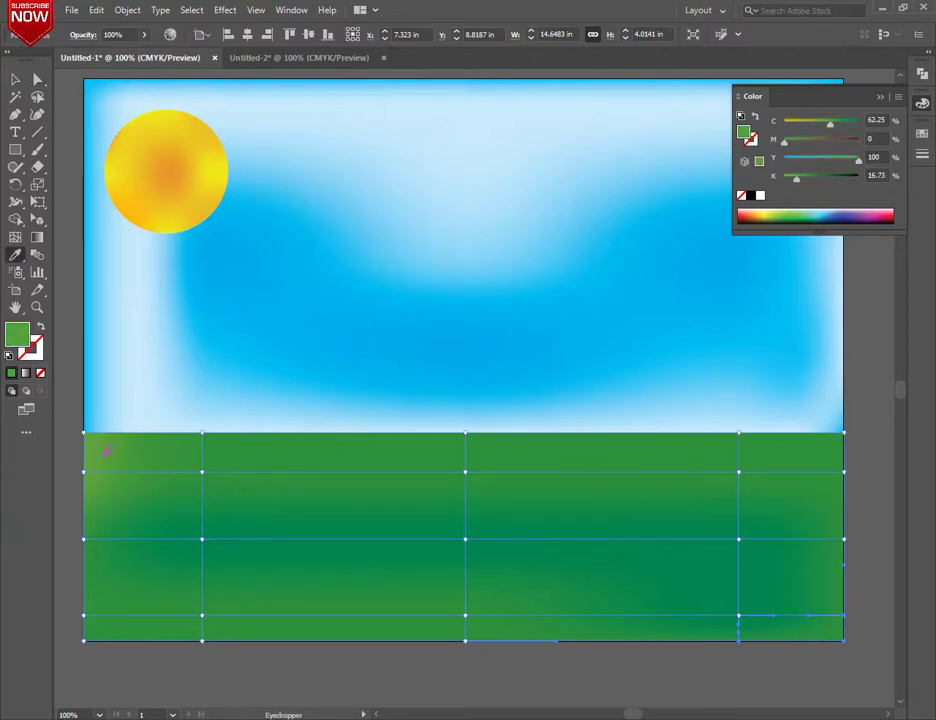
click(106, 452)
click(16, 80)
click(432, 668)
- Stretch the green ground's lower edge slightly past the bottom of the artboard
scroll(400, 550, down, 5)
key(ctrl+minus)
key(ctrl+minus)
scroll(300, 393, up, 2)
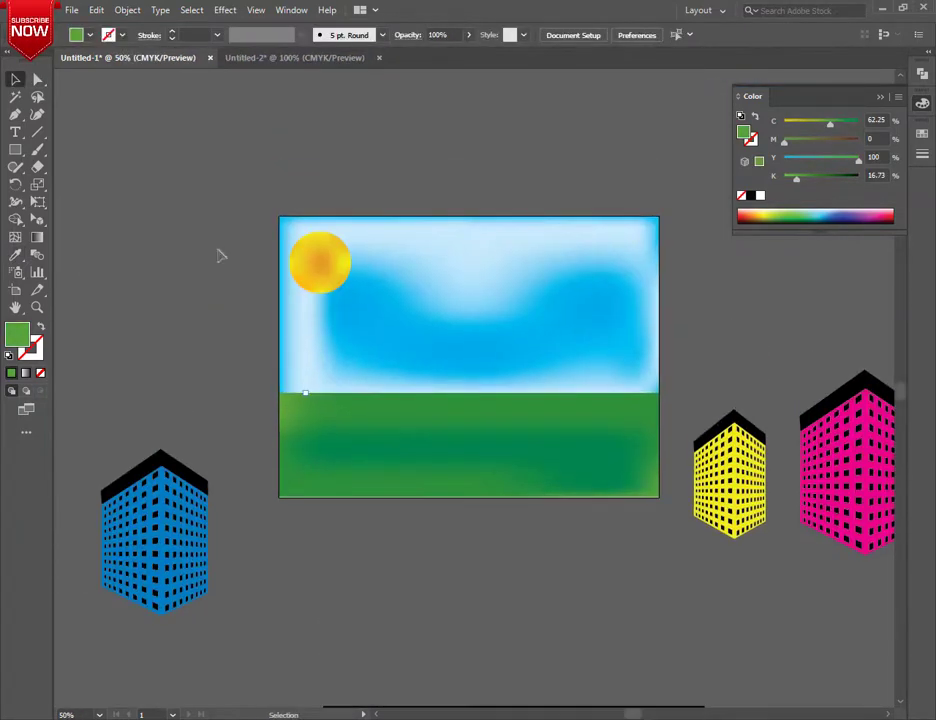
click(468, 494)
drag(470, 499, 470, 502)
click(468, 604)
- Move the blue building up beside the scene and send the sky mesh to the back
click(320, 350)
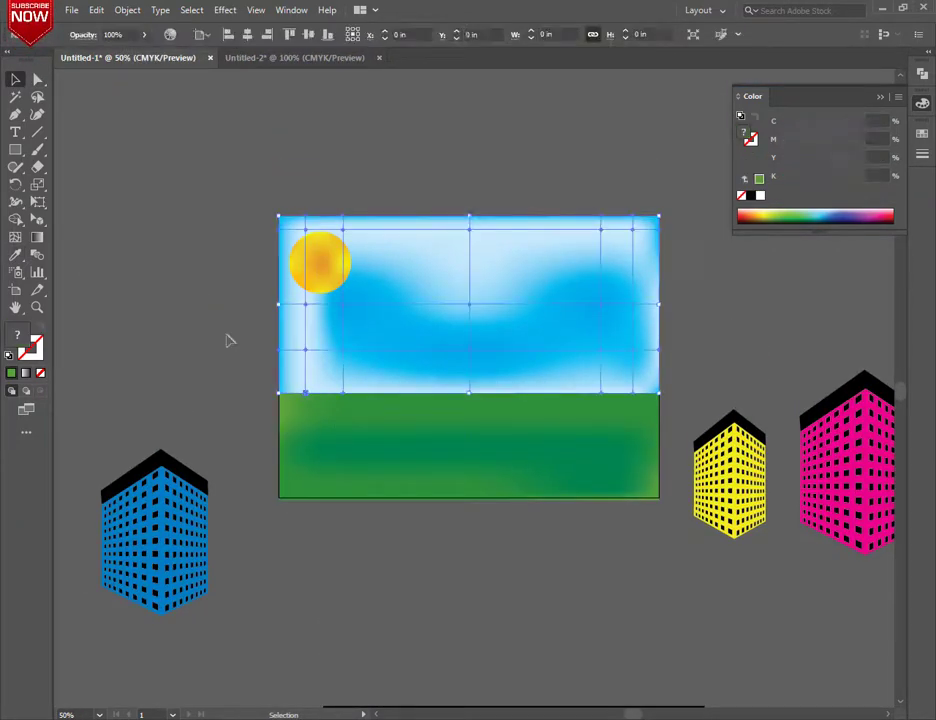
click(228, 340)
click(310, 335)
click(37, 80)
click(150, 400)
drag(169, 545, 173, 333)
click(342, 382)
right_click(343, 368)
mouse_move(409, 457)
click(530, 503)
click(509, 608)
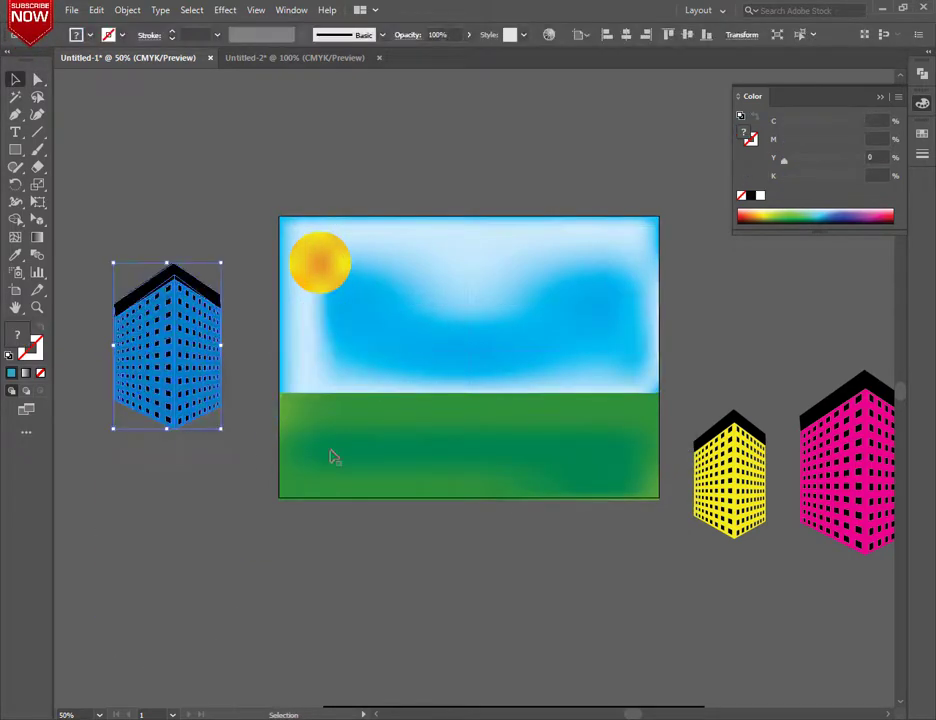
- Move the dashed black road onto the lower part of the ground and bring it in front of the green mesh
click(331, 453)
scroll(480, 600, down, 2)
drag(486, 656, 441, 387)
right_click(447, 378)
mouse_move(520, 561)
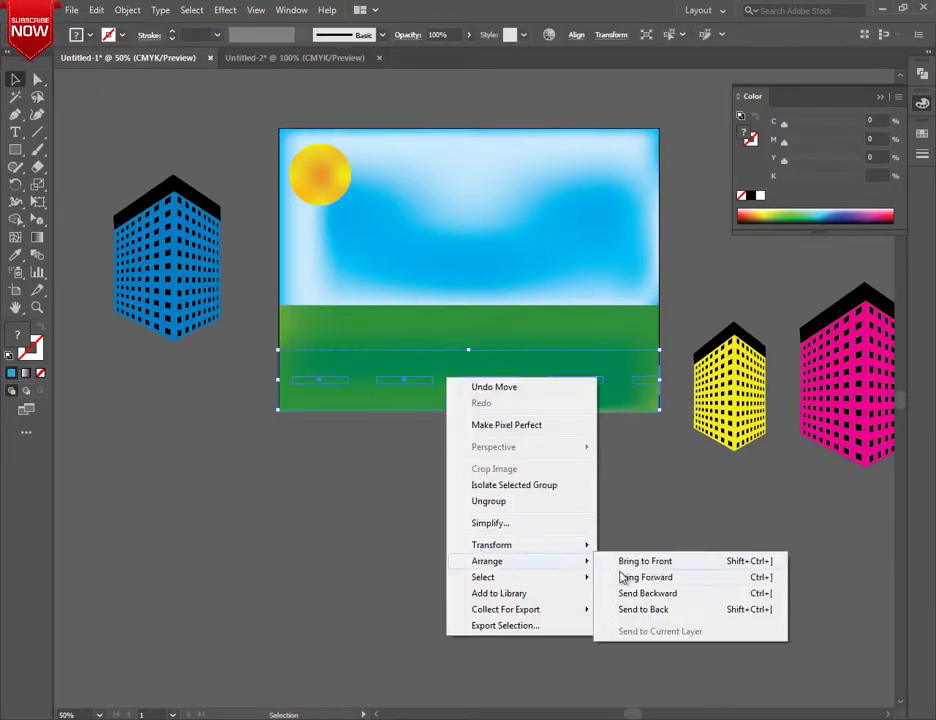
click(632, 578)
- Bring the blue building to the front, shrink it and stand it on the grass below the sun, with the road nudged to its base
right_click(192, 267)
mouse_move(224, 443)
click(372, 443)
drag(168, 268, 419, 484)
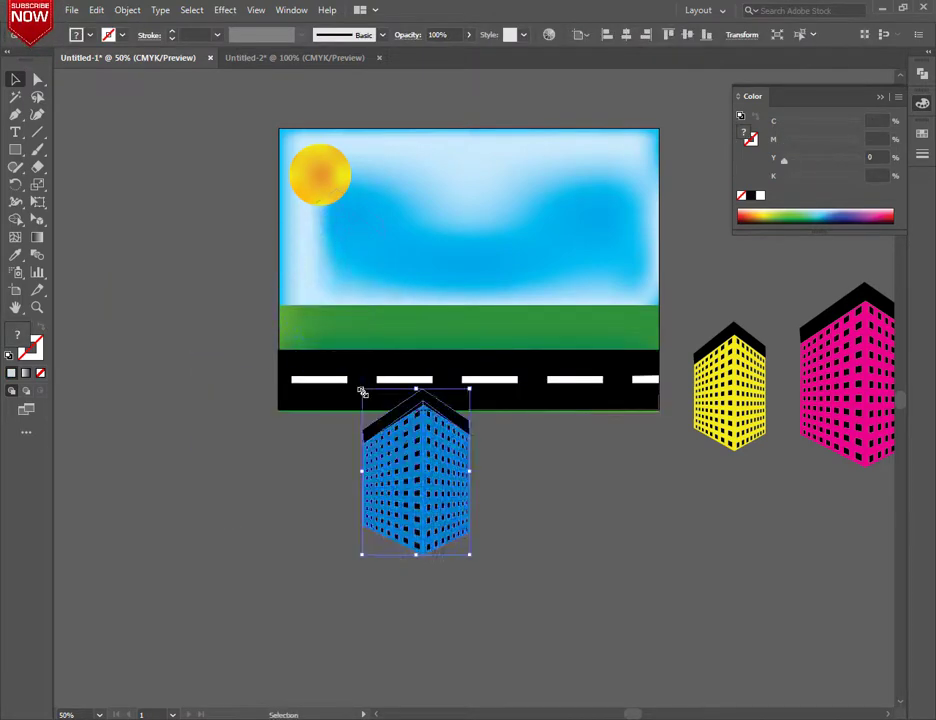
drag(361, 389, 380, 422)
drag(434, 503, 332, 298)
drag(369, 351, 323, 322)
drag(360, 402, 360, 404)
click(355, 430)
drag(319, 309, 314, 309)
- Shrink the yellow building slightly, stand it at the right end of the grass and bring it to the front
drag(730, 390, 410, 557)
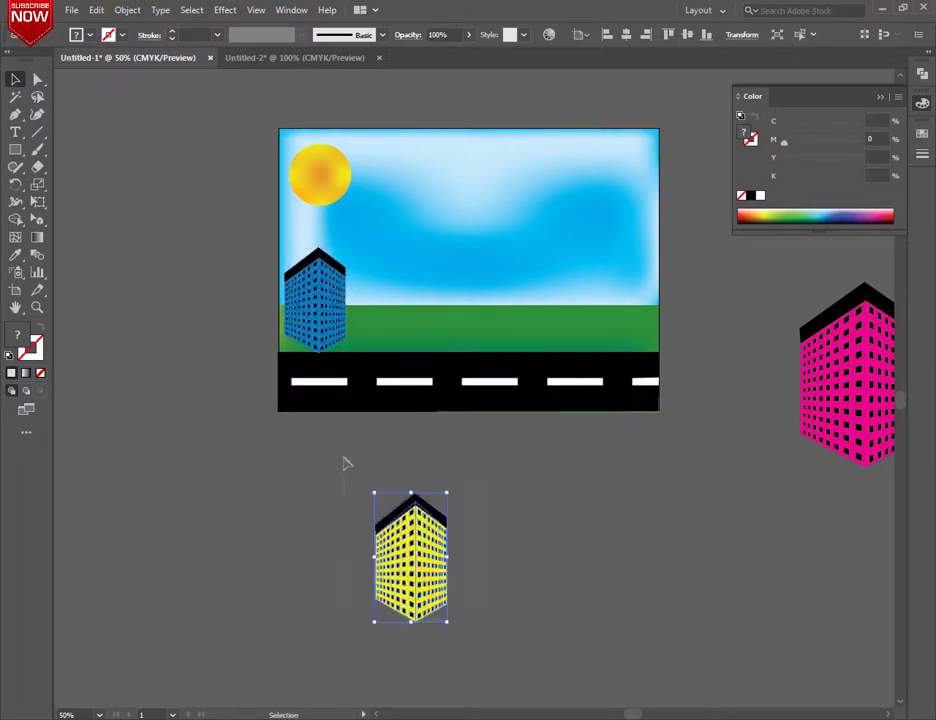
drag(376, 492, 380, 504)
drag(418, 552, 630, 279)
right_click(602, 305)
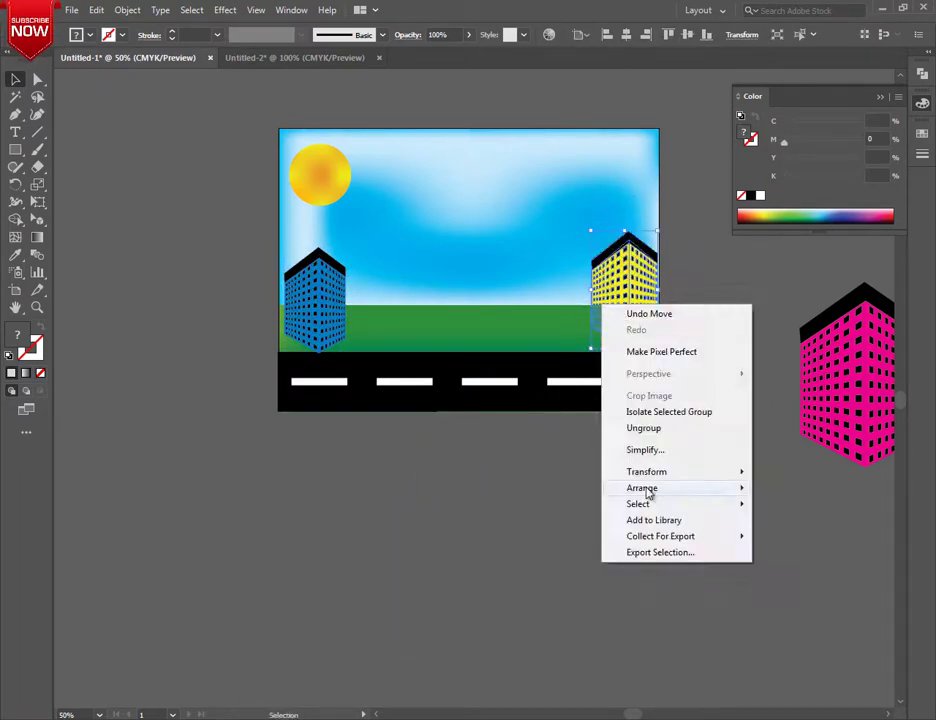
mouse_move(650, 494)
click(560, 488)
click(708, 458)
- Shrink the pink building, stand it at the middle of the road's upper edge and bring it to the front
drag(875, 367, 457, 545)
drag(383, 461, 415, 499)
drag(458, 568, 472, 278)
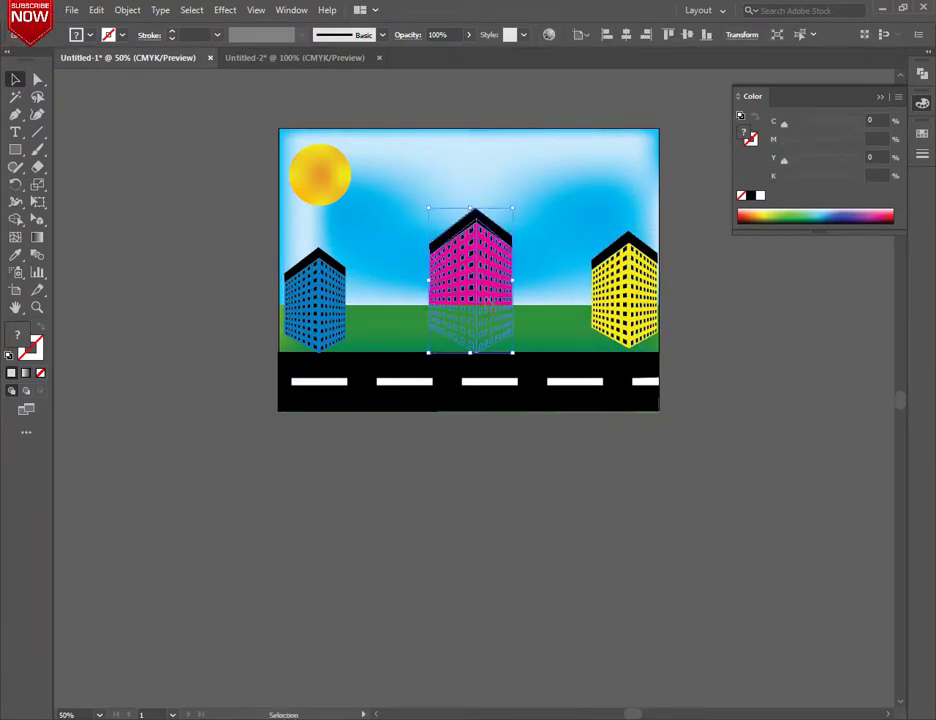
right_click(485, 267)
mouse_move(549, 459)
click(684, 450)
- Inspect the assembled scene's objects and edges up close and as a whole
scroll(300, 300, up, 2)
key(ctrl+a)
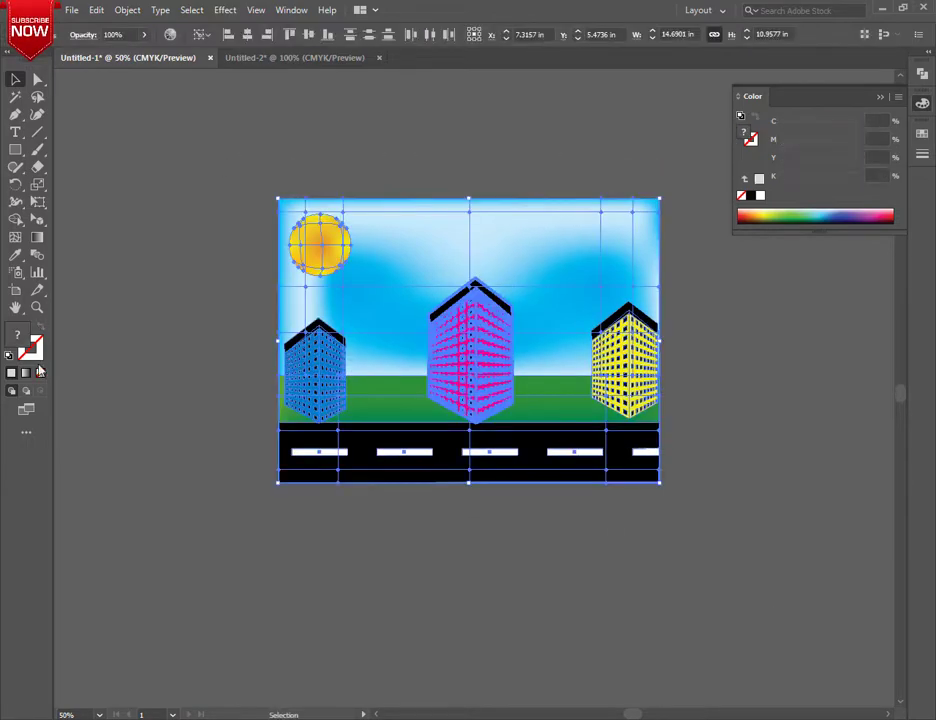
click(173, 357)
key(ctrl+plus)
key(ctrl+plus)
key(ctrl+plus)
drag(168, 320, 87, 375)
key(ctrl+minus)
key(ctrl+minus)
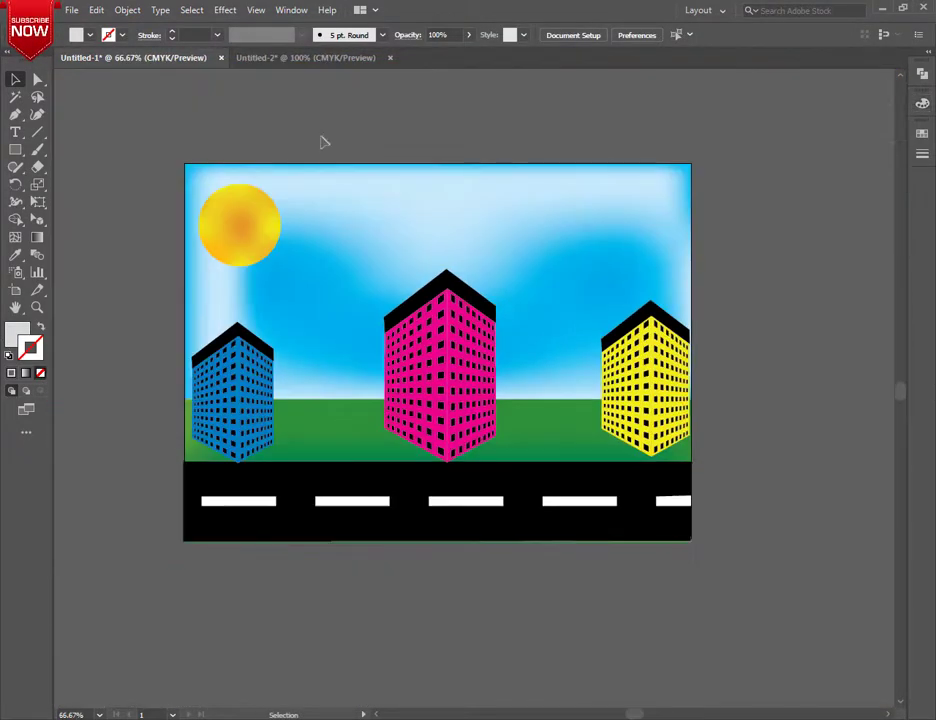
drag(15, 149, 92, 185)
scroll(428, 344, down, 5)
drag(474, 396, 485, 400)
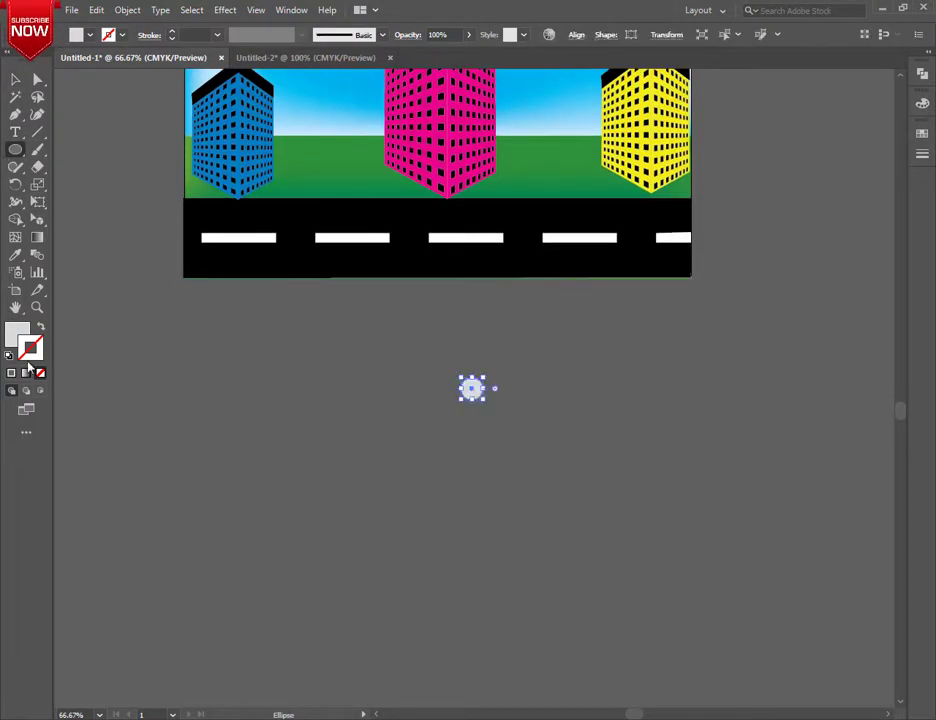
click(14, 332)
click(40, 373)
click(15, 79)
drag(394, 334, 611, 423)
click(750, 197)
click(440, 453)
click(482, 398)
scroll(522, 385, right, 1)
click(14, 114)
ctrl+click(647, 425)
click(634, 439)
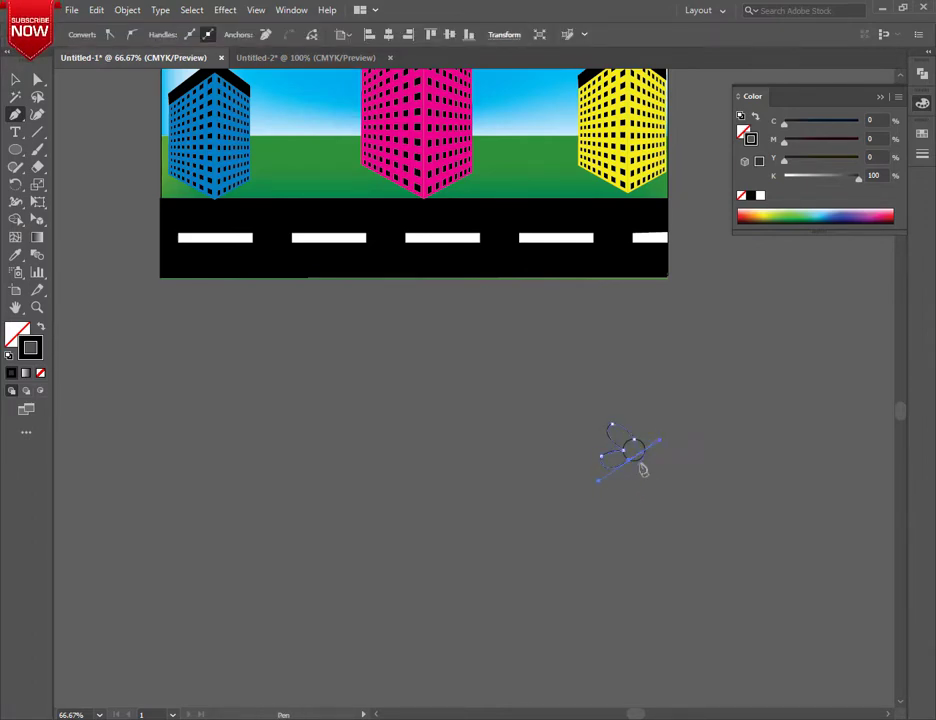
drag(643, 457, 640, 421)
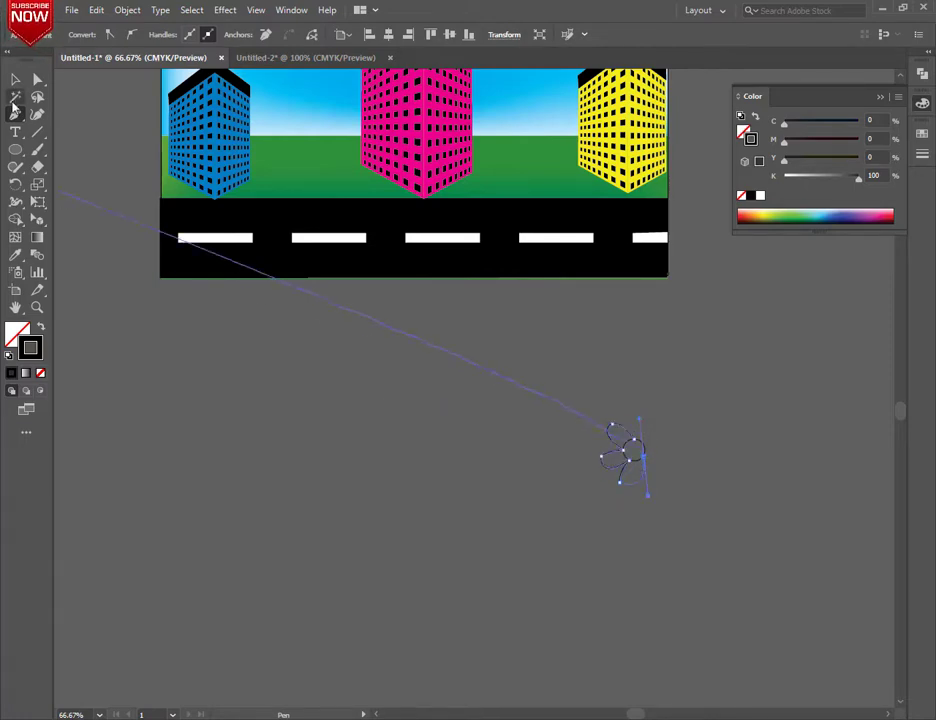
click(15, 80)
key(Delete)
drag(562, 320, 711, 529)
key(Delete)
- Nudge the road down and move the yellow building slightly inward so its base rests on the road's edge
scroll(444, 440, down, 1)
drag(444, 440, 514, 637)
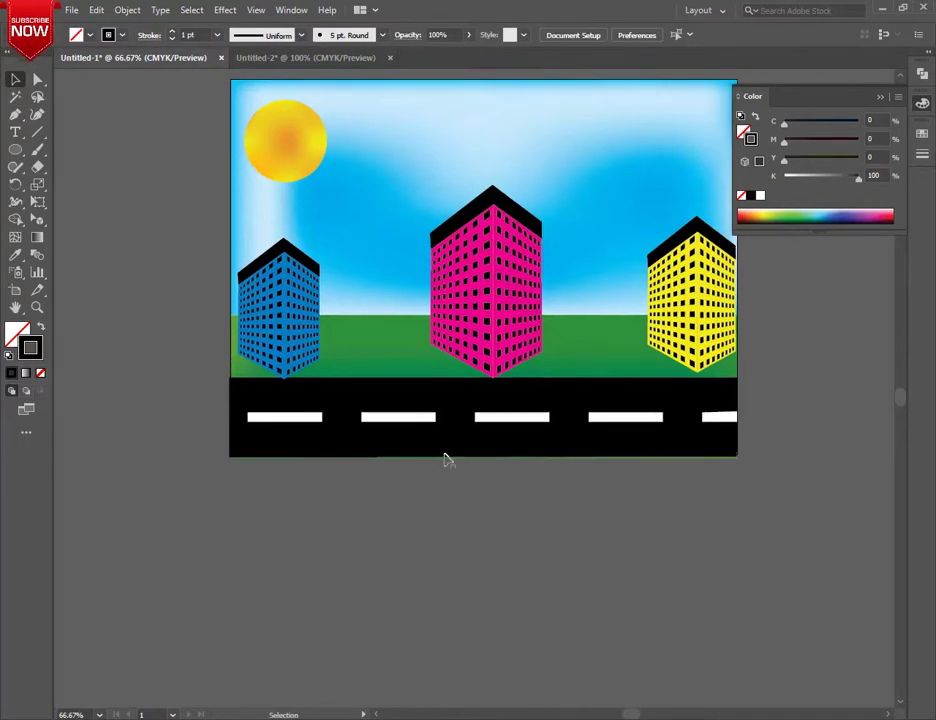
click(453, 437)
click(491, 276)
click(284, 304)
drag(711, 309, 703, 315)
click(138, 277)
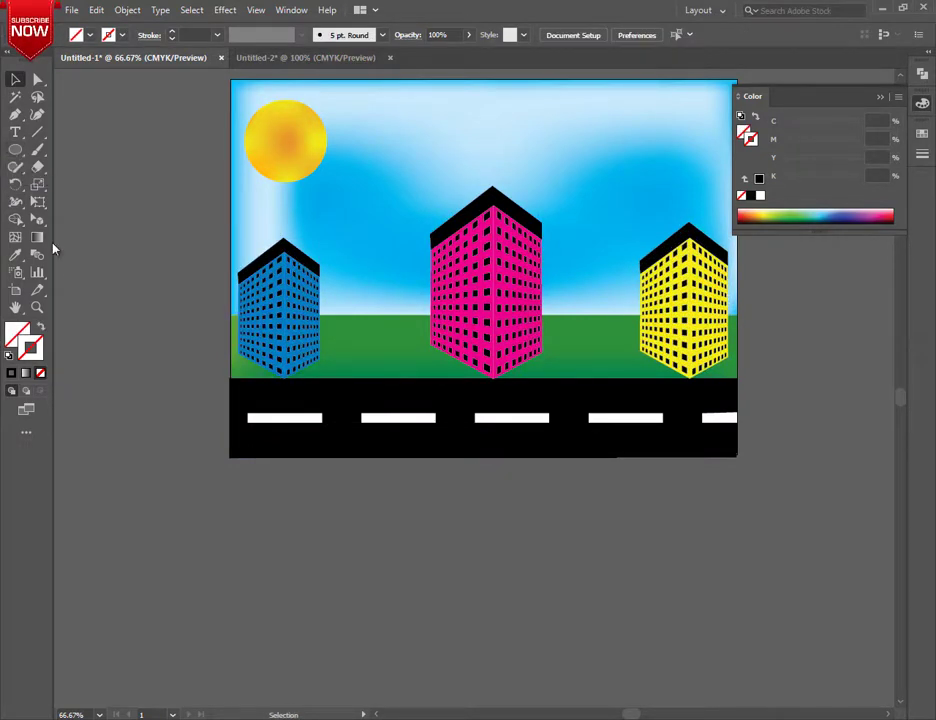
- Outline a tree trunk with the Pen tool below the road, with inward-curving sides, a dipped upper edge and a wider base
click(16, 114)
scroll(237, 501, down, 2)
click(237, 501)
drag(237, 626, 208, 668)
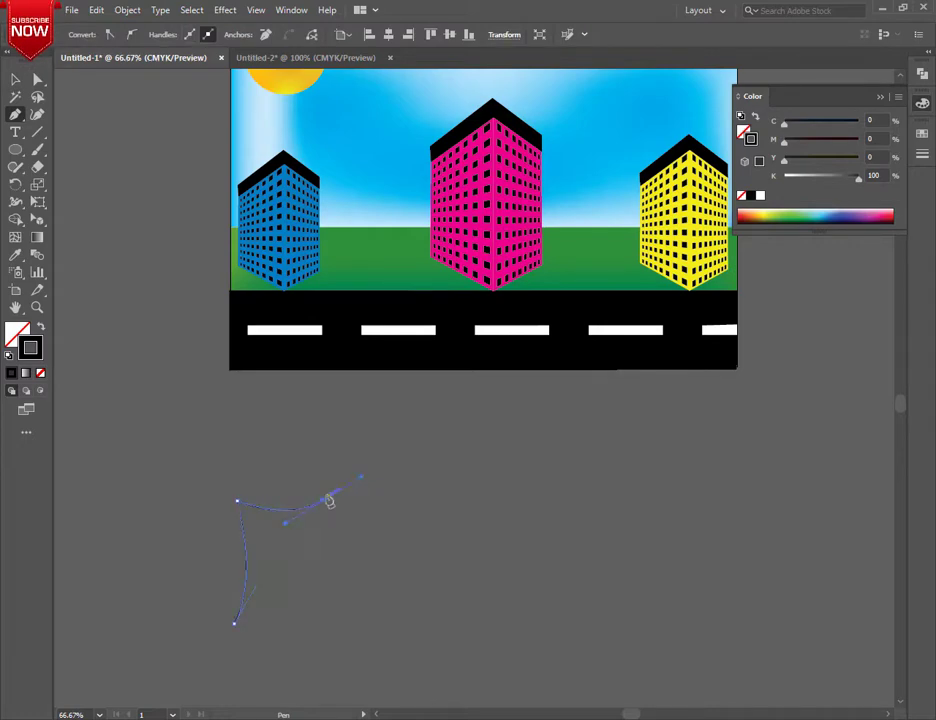
scroll(330, 500, down, 2)
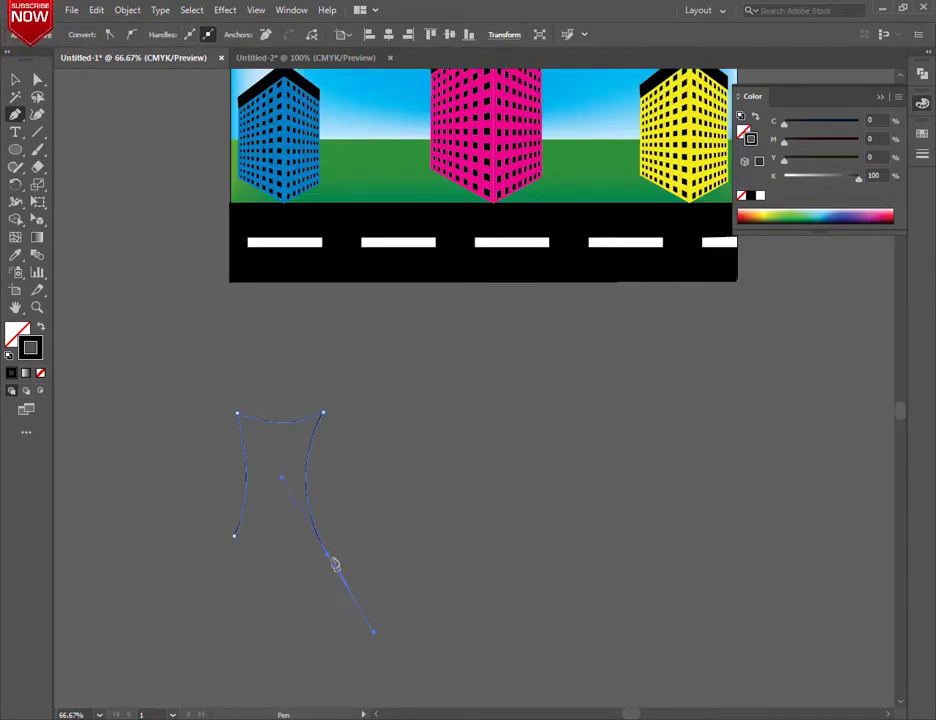
ctrl+click(407, 519)
- Outline a rounded, cloud-like tree crown over the trunk's upper end, closing the path along the trunk's upper edge
click(243, 446)
drag(205, 396, 210, 359)
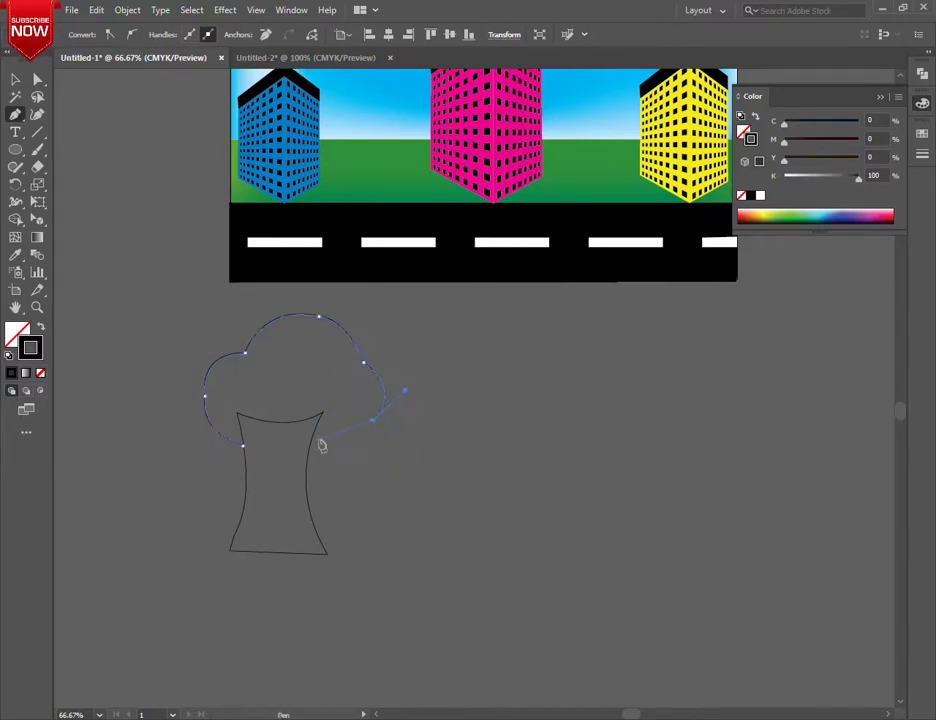
click(323, 412)
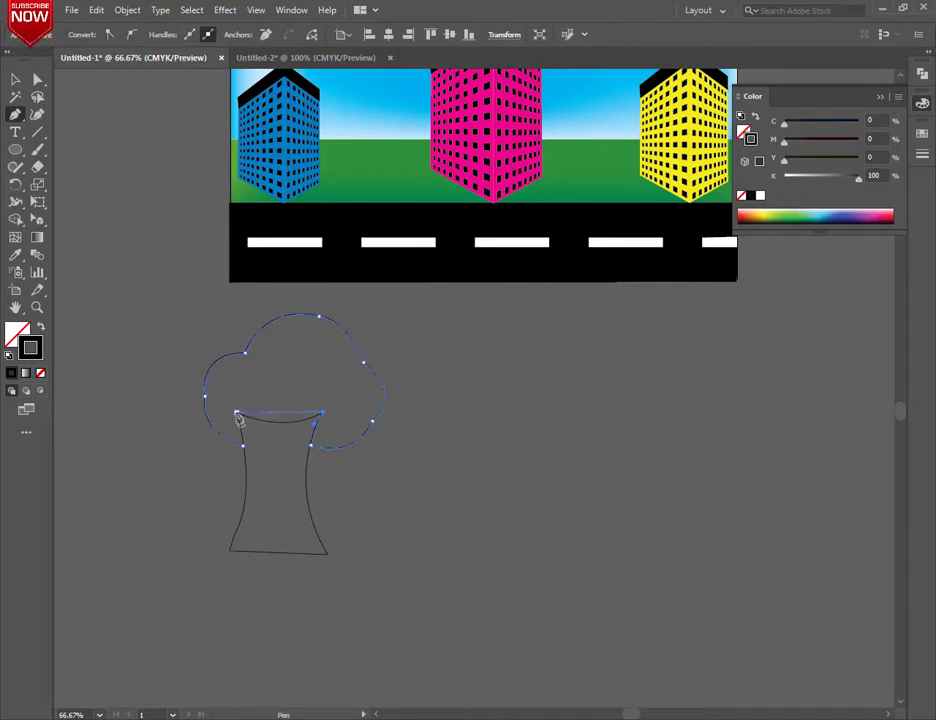
drag(237, 413, 175, 389)
click(237, 413)
click(243, 445)
- Fill the tree crown with the green sampled from the grass
key(v)
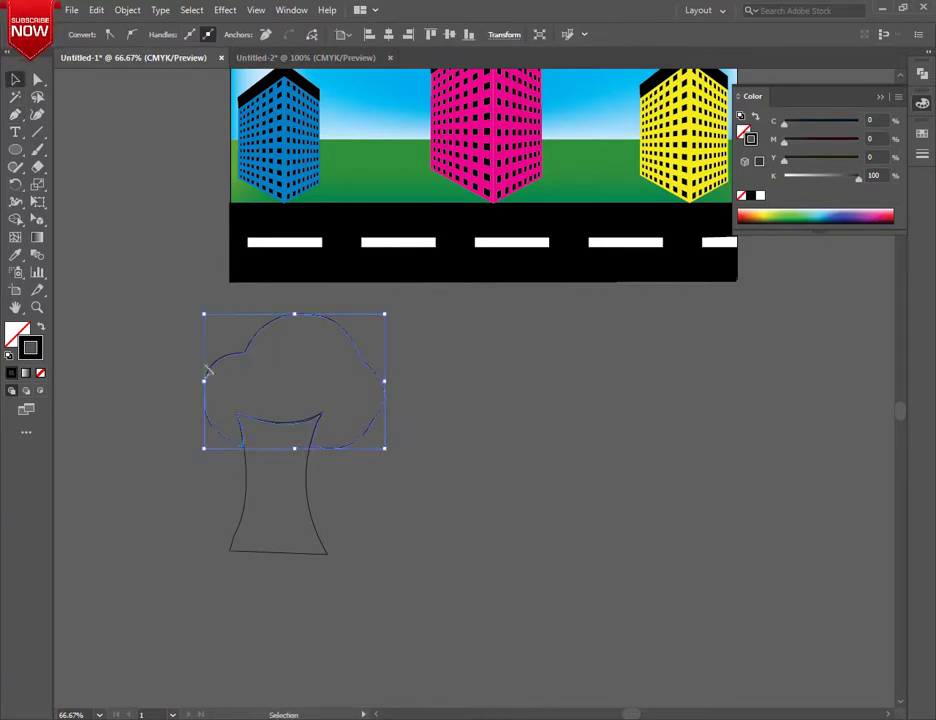
key(i)
click(370, 172)
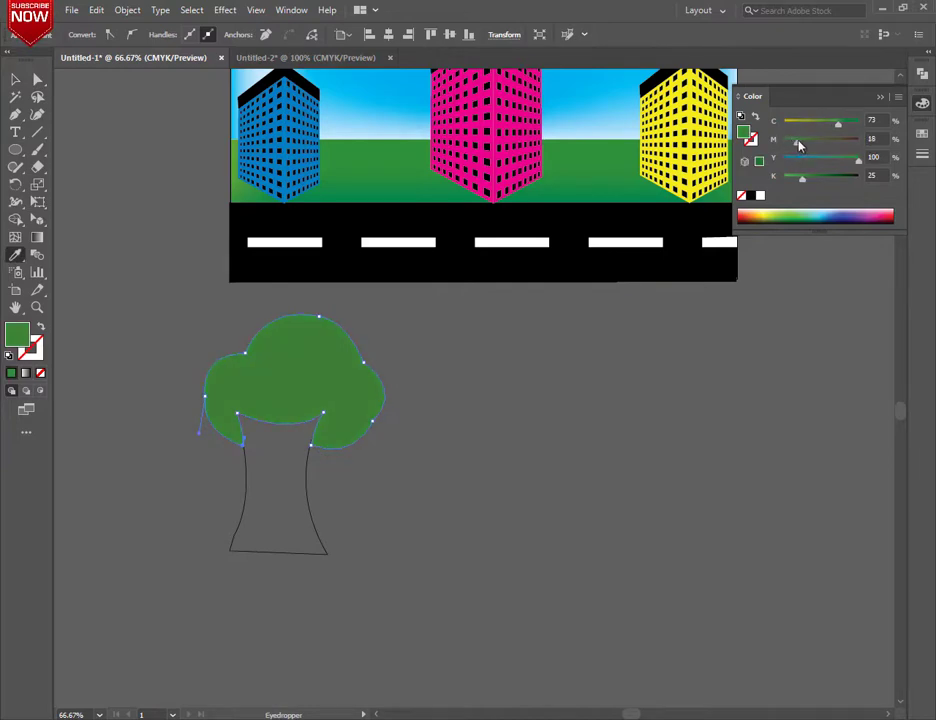
- Fill the trunk with a medium-dark brown and remove the stroke from the tree's shapes
key(v)
click(327, 552)
click(757, 214)
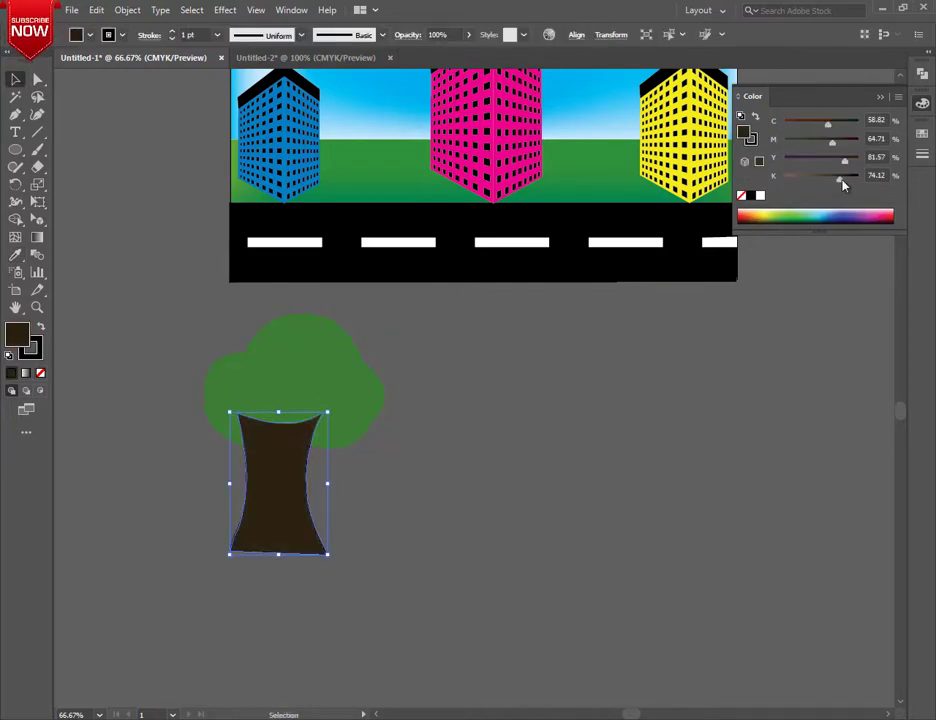
drag(840, 180, 812, 178)
click(564, 434)
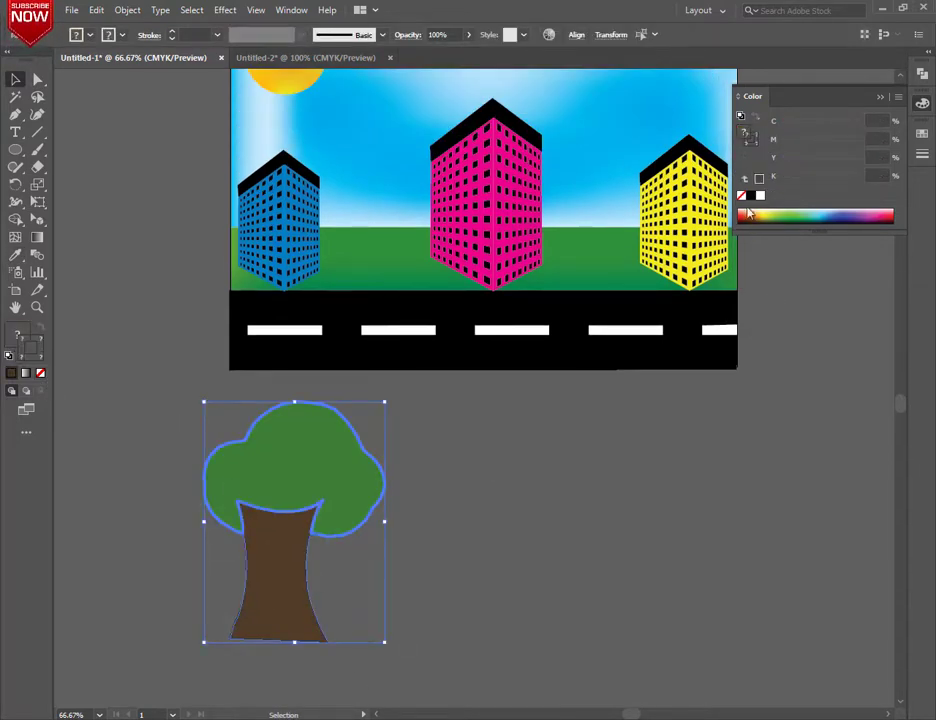
click(33, 350)
click(40, 373)
- Shrink the whole tree to a small size and stand it on the grass's horizon line beside the blue building
drag(127, 370, 459, 685)
click(272, 521)
drag(272, 521, 597, 486)
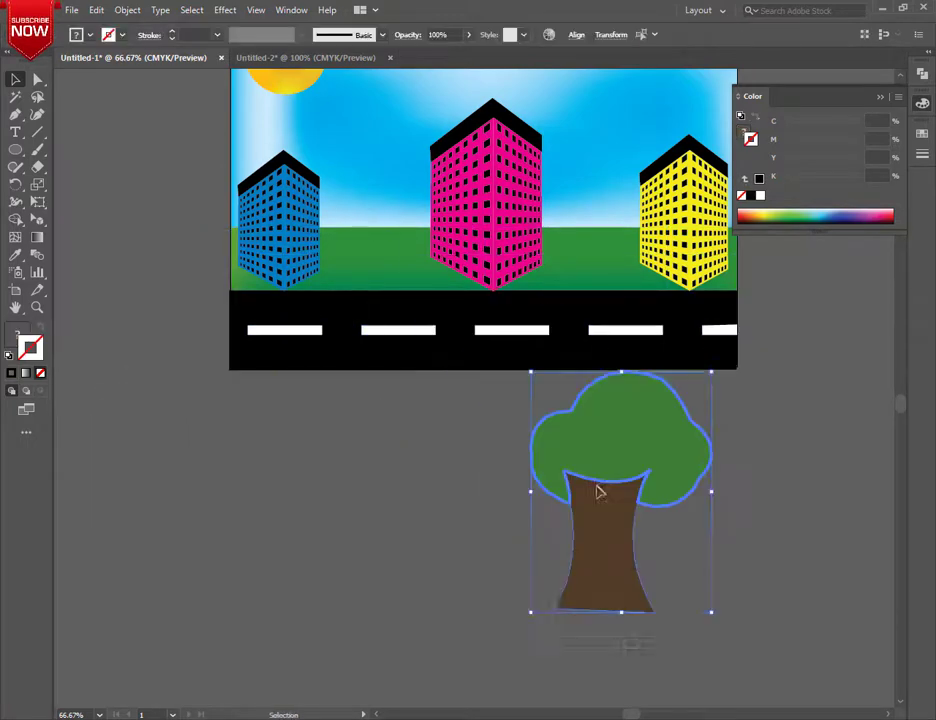
scroll(597, 490, up, 2)
drag(711, 682, 612, 553)
drag(362, 285, 362, 285)
drag(409, 322, 379, 277)
mouse_move(355, 264)
mouse_down()
mouse_move(349, 285)
mouse_move(360, 280)
mouse_up()
drag(337, 266, 343, 285)
- Duplicate the small tree onto the horizon line between the pink and yellow buildings
drag(343, 285, 521, 283)
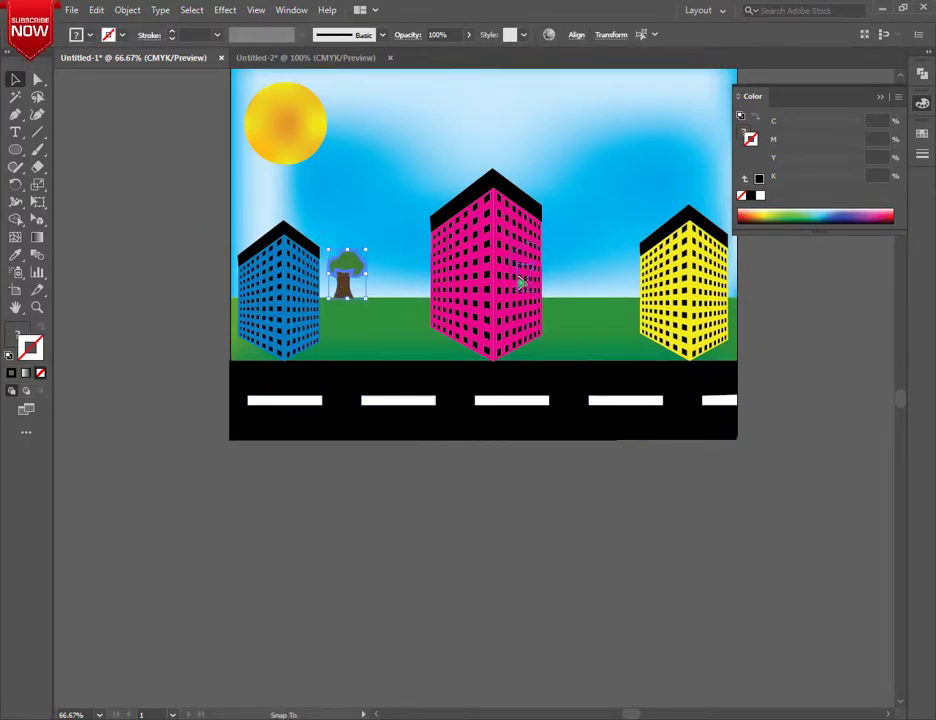
drag(597, 279, 607, 282)
click(637, 595)
scroll(637, 595, up, 1)
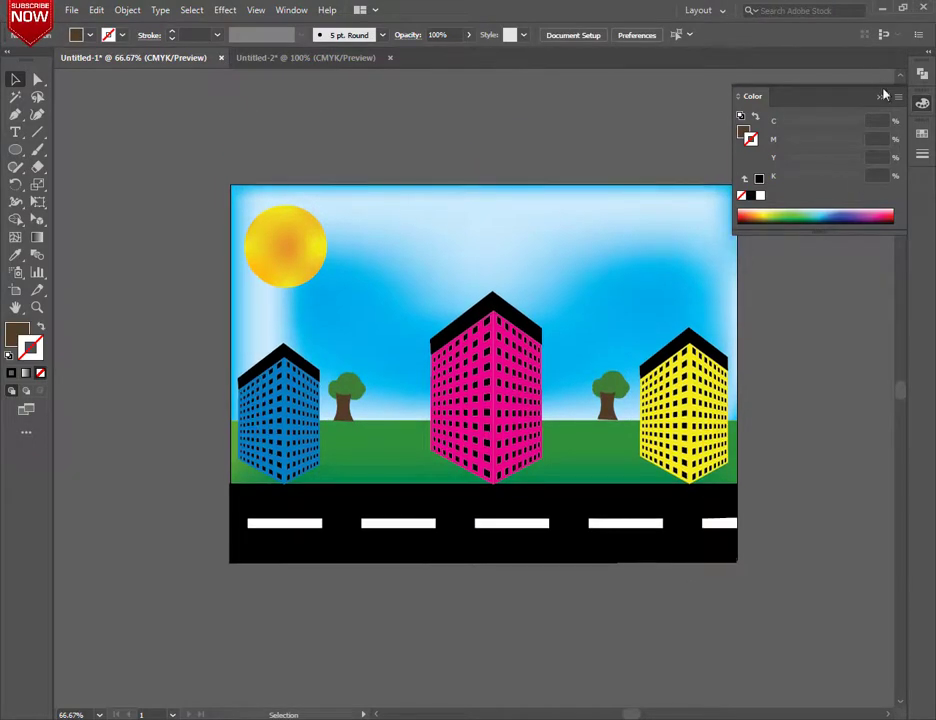
- Settle the crown of the tree beside the yellow building slightly lower onto its trunk and lock the crown
key(ctrl+1)
click(676, 428)
click(662, 372)
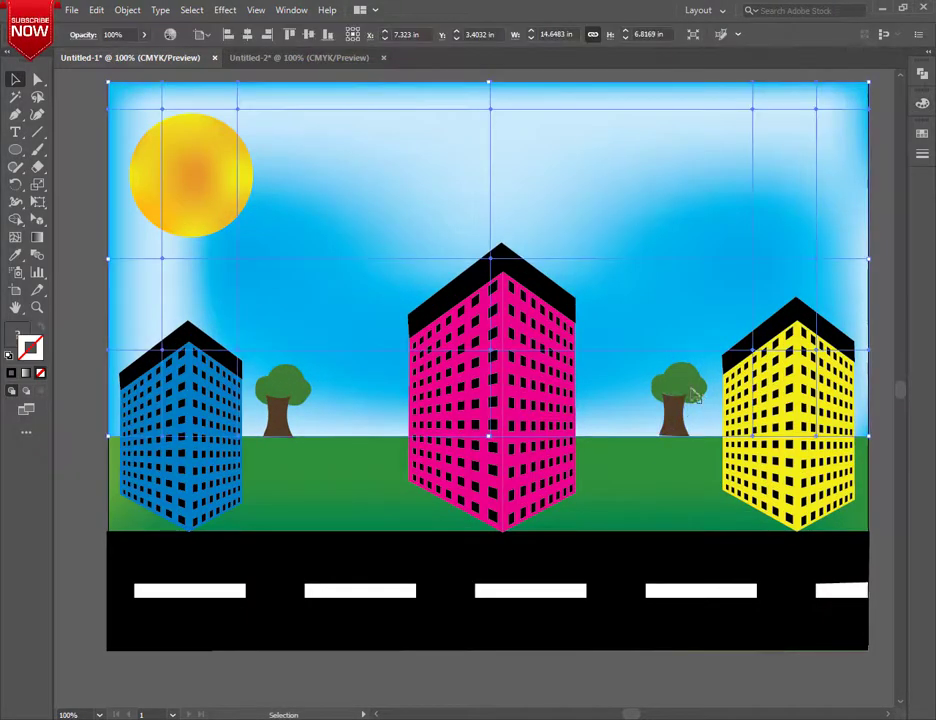
click(675, 385)
click(672, 425)
click(690, 389)
key(ctrl+2)
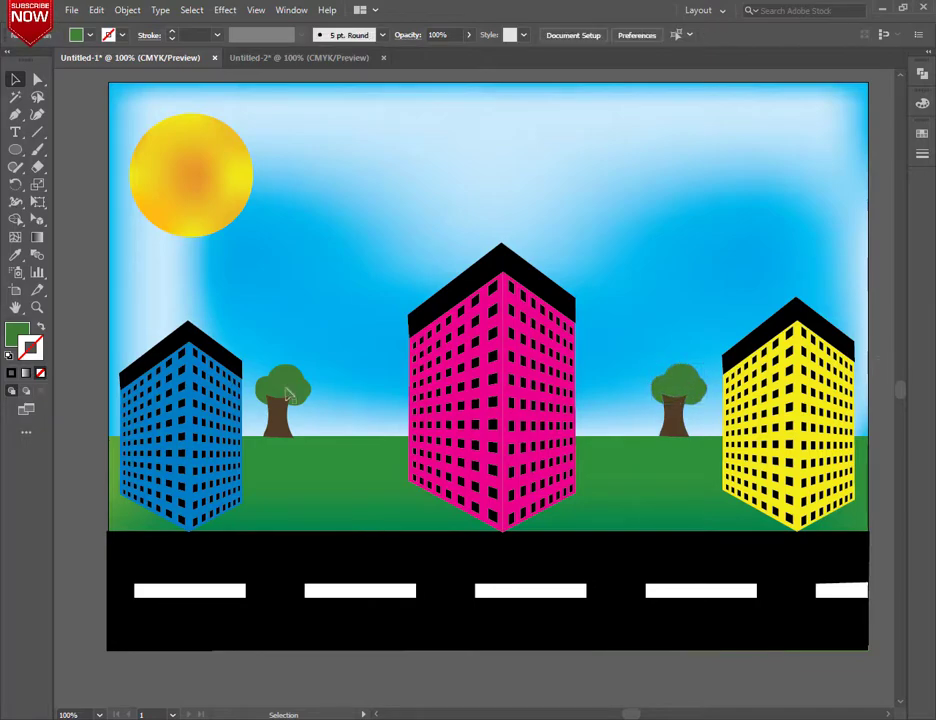